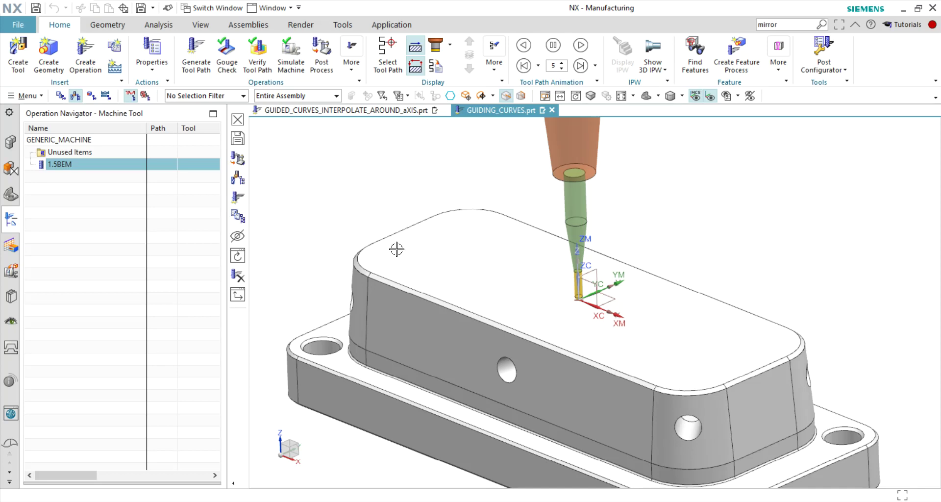
Zoom, tilt and pan around the block to inspect it, then bring up the Geometry ribbon commands.
{"action": "scroll", "coordinate": [514, 296], "scroll_direction": "up", "scroll_amount": 3}
{"action": "scroll", "coordinate": [514, 296], "scroll_direction": "down", "scroll_amount": 3}
{"action": "scroll", "coordinate": [516, 296], "scroll_direction": "up", "scroll_amount": 1}
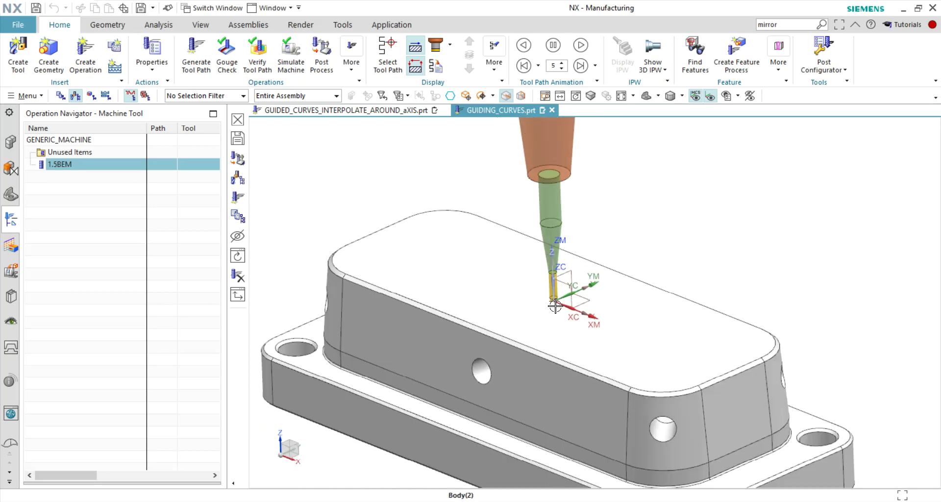
{"action": "scroll", "coordinate": [545, 296], "scroll_direction": "up", "scroll_amount": 4}
{"action": "scroll", "coordinate": [554, 285], "scroll_direction": "down", "scroll_amount": 3}
{"action": "scroll", "coordinate": [564, 260], "scroll_direction": "down", "scroll_amount": 2}
{"action": "scroll", "coordinate": [566, 241], "scroll_direction": "down", "scroll_amount": 2}
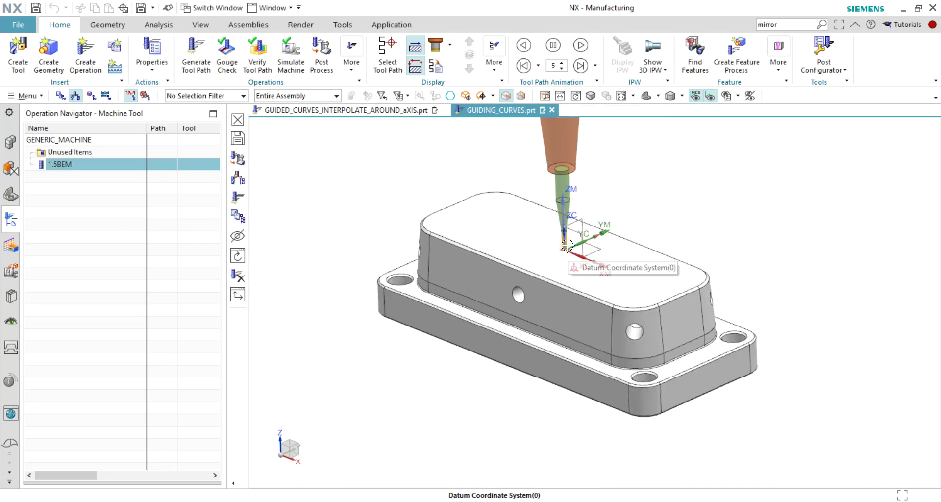
{"action": "scroll", "coordinate": [566, 237], "scroll_direction": "up", "scroll_amount": 2}
{"action": "mouse_move", "coordinate": [500, 259]}
{"action": "middle_mouse_down"}
{"action": "mouse_move", "coordinate": [523, 246]}
{"action": "mouse_move", "coordinate": [510, 255]}
{"action": "middle_mouse_up"}
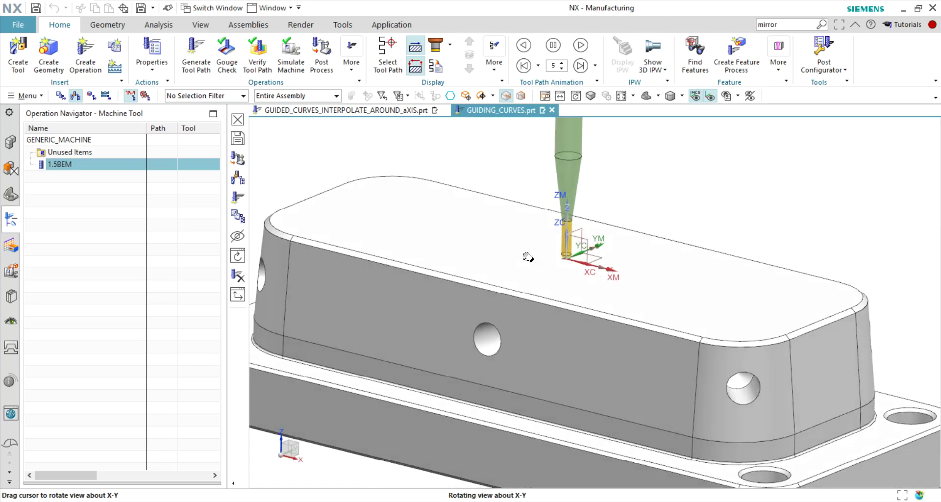
{"action": "middle_click_drag", "start_coordinate": [508, 258], "coordinate": [549, 250], "text": "shift"}
{"action": "scroll", "coordinate": [505, 291], "scroll_direction": "down", "scroll_amount": 2}
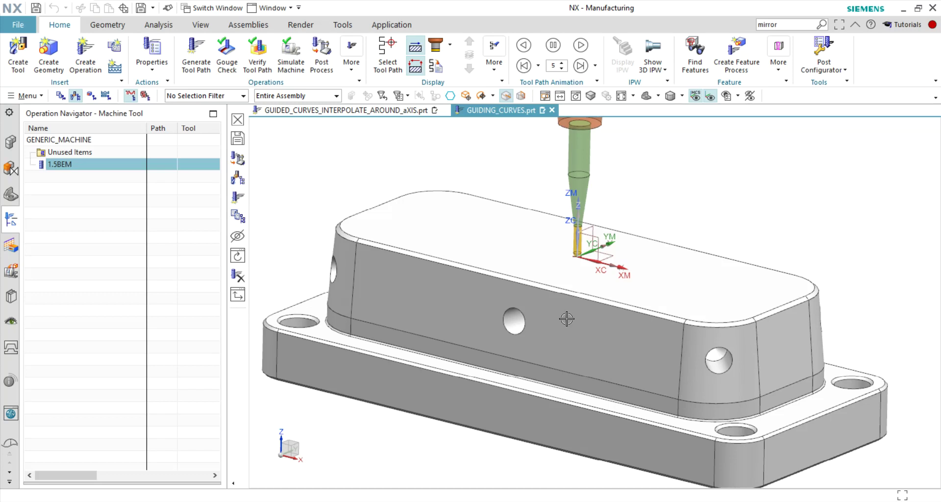
{"action": "left_click", "coordinate": [109, 30]}
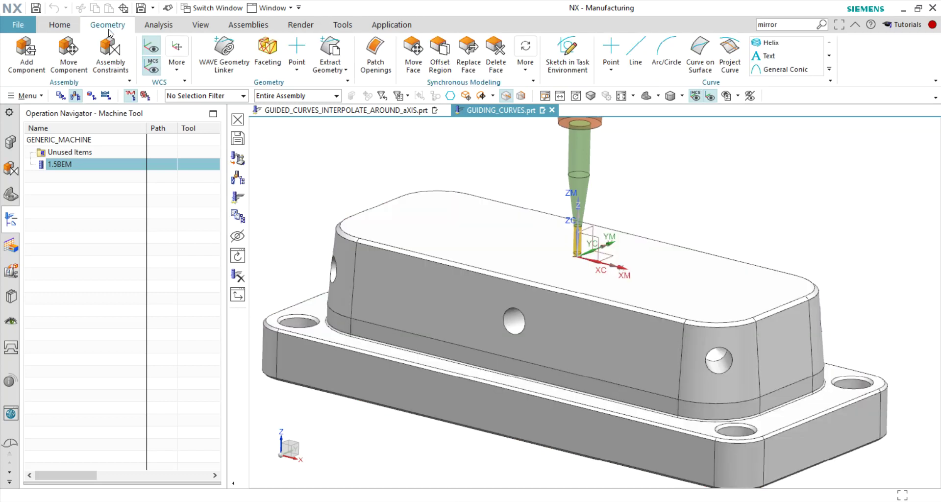
{"action": "left_click", "coordinate": [496, 51]}
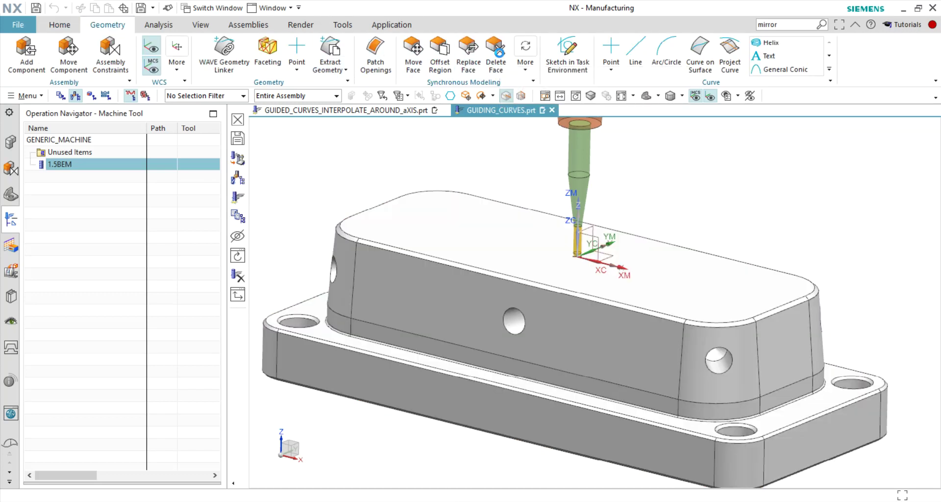
{"action": "left_click", "coordinate": [719, 361]}
{"action": "left_click", "coordinate": [517, 329]}
{"action": "left_click", "coordinate": [334, 270]}
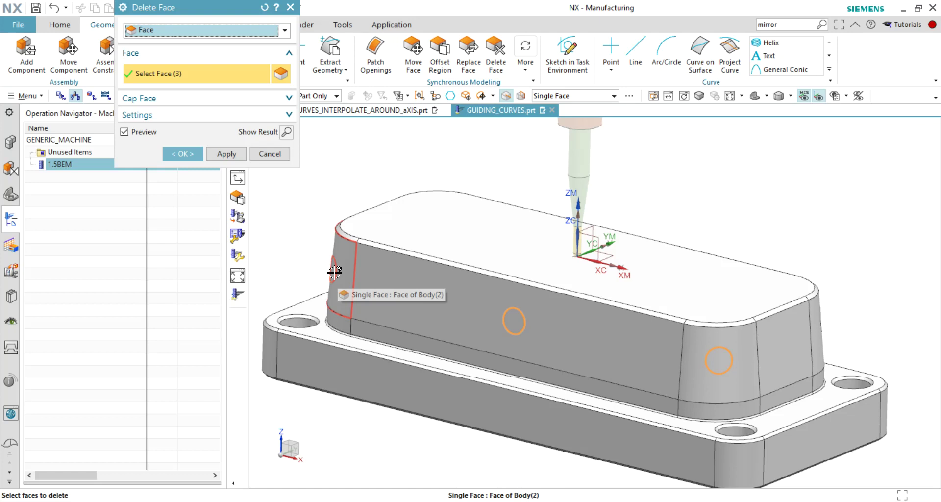
{"action": "left_click", "coordinate": [334, 272]}
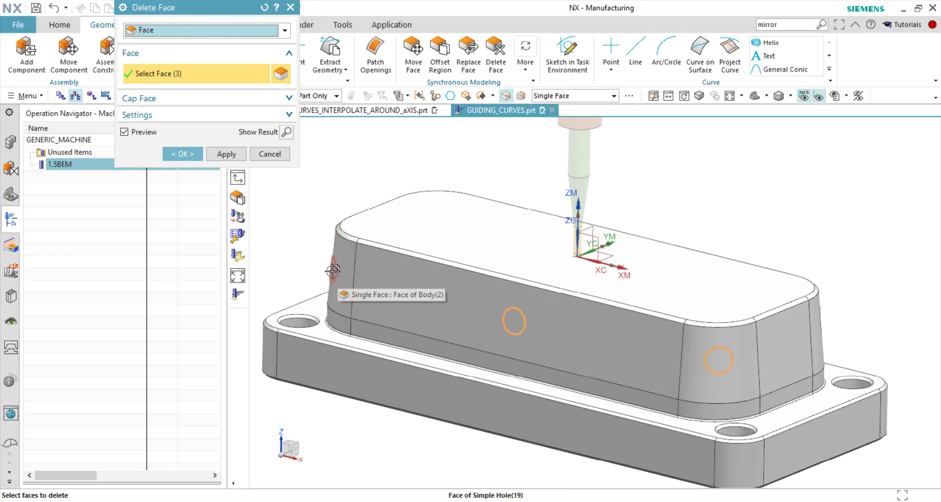
{"action": "left_click", "coordinate": [514, 322]}
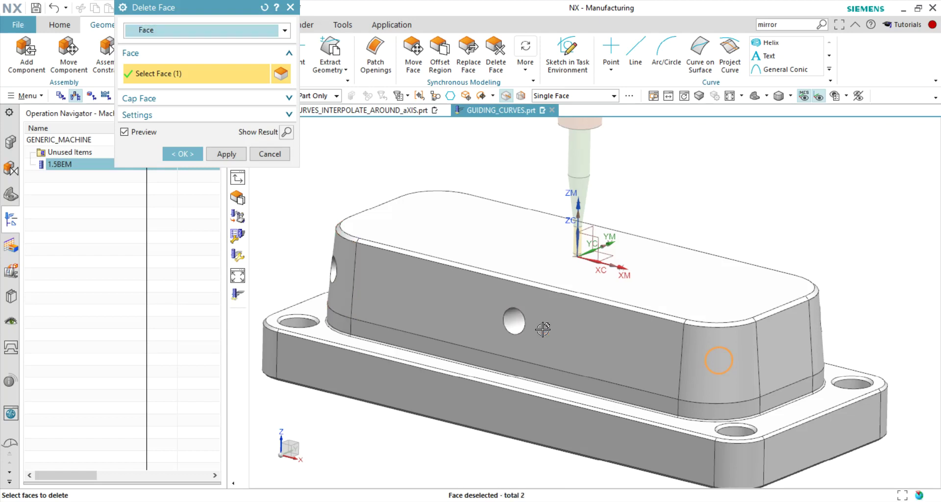
{"action": "left_click", "coordinate": [719, 365]}
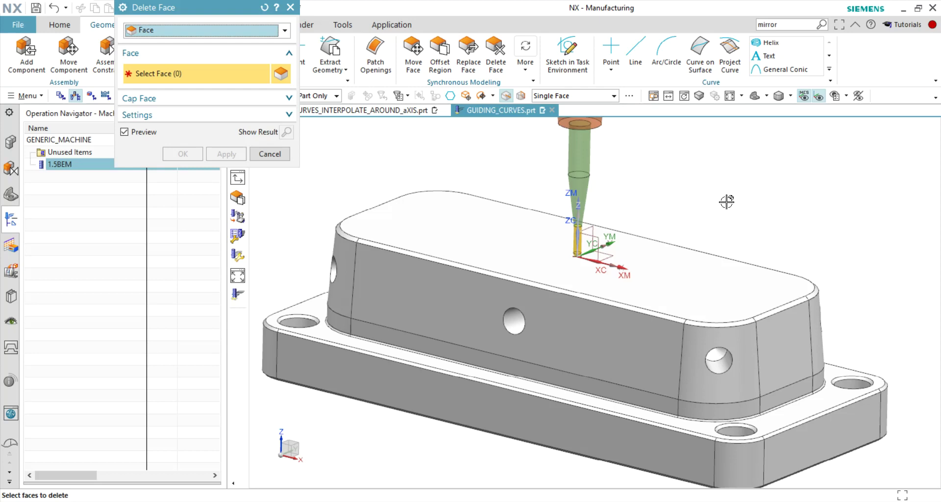
{"action": "left_click", "coordinate": [270, 154]}
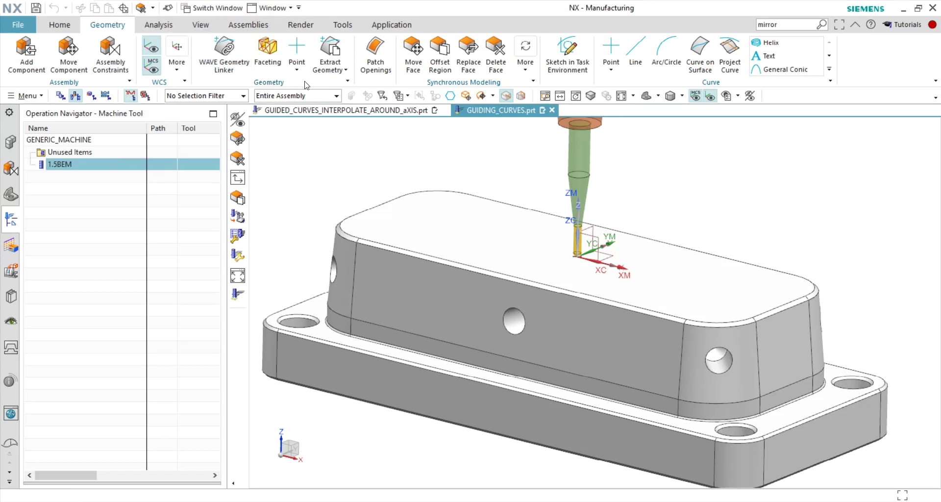
Search Command Finder for PATCH and launch the Patch Openings command.
{"action": "left_click", "coordinate": [324, 74]}
{"action": "mouse_move", "coordinate": [330, 55]}
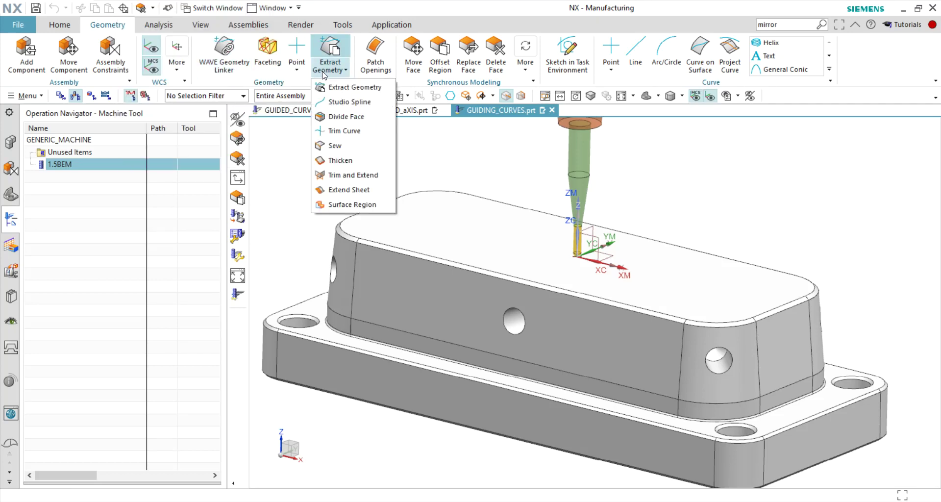
{"action": "left_click", "coordinate": [290, 69]}
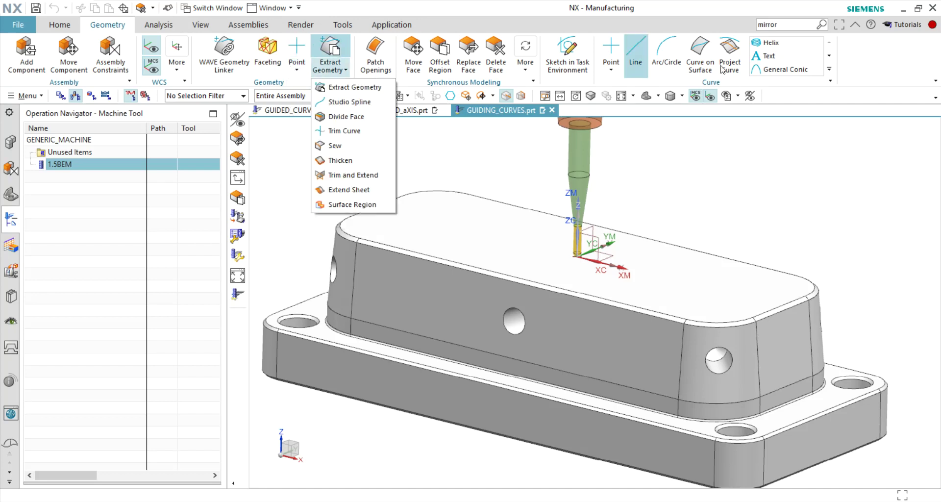
{"action": "double_click", "coordinate": [783, 24]}
{"action": "type", "text": "PATCH"}
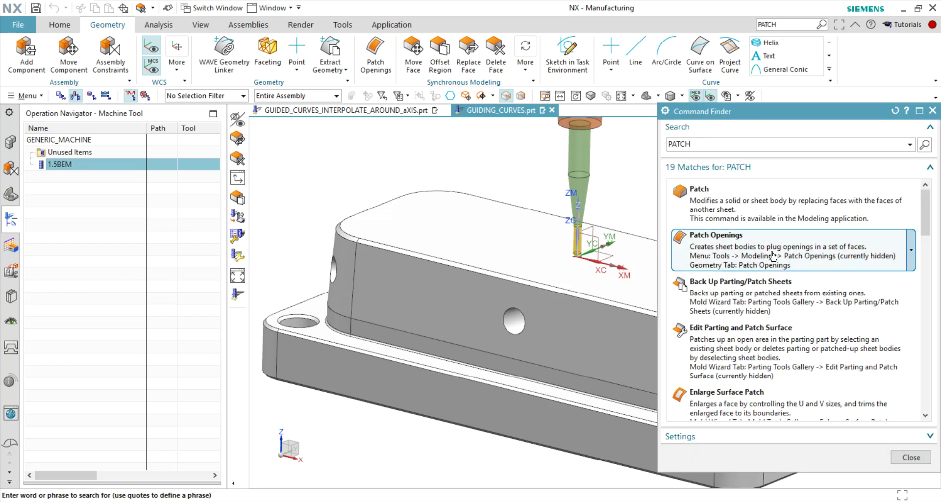
{"action": "left_click", "coordinate": [770, 240]}
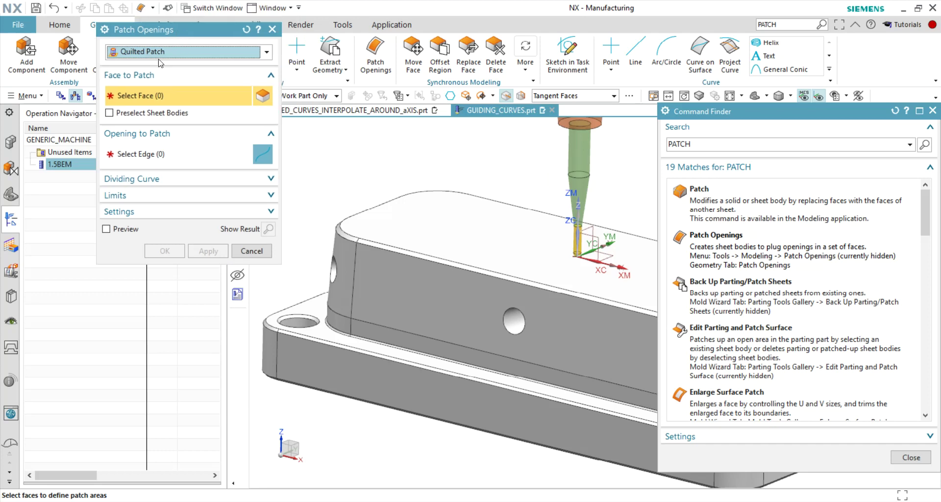
Select the block's 25 outer faces to patch using the Face filter and Within Work Part Only.
{"action": "left_click", "coordinate": [243, 96]}
{"action": "left_click", "coordinate": [323, 96]}
{"action": "left_click", "coordinate": [346, 250]}
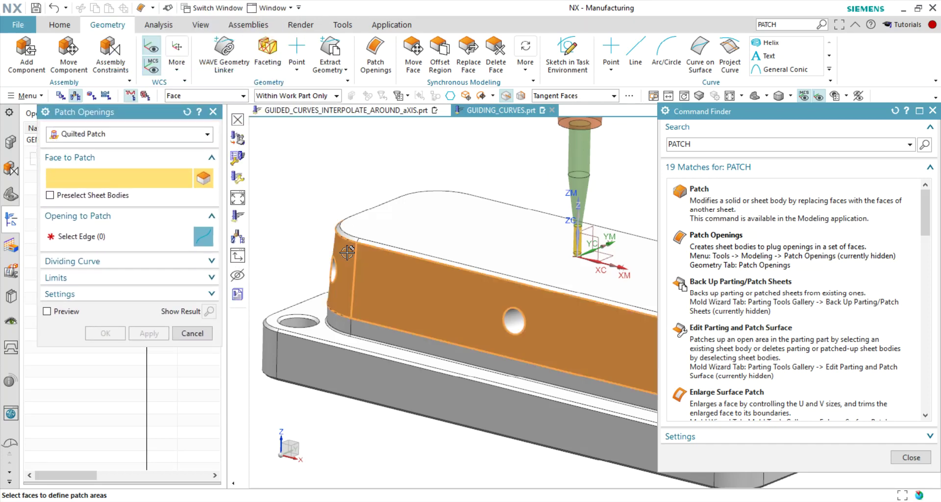
{"action": "left_click", "coordinate": [311, 303]}
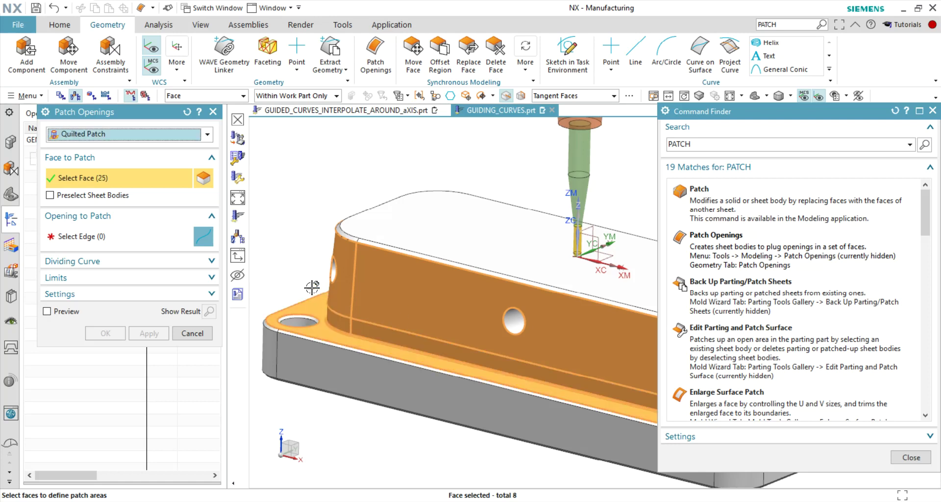
{"action": "scroll", "coordinate": [275, 196], "scroll_direction": "down", "scroll_amount": 2}
{"action": "left_click", "coordinate": [117, 235]}
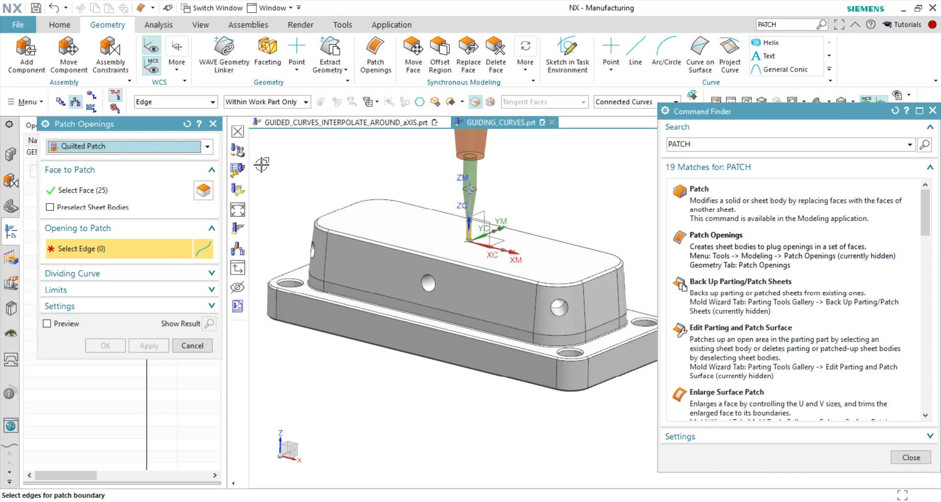
Rectangle-select the hole edges, deselecting the top edge chain to leave 10 edges.
{"action": "left_click", "coordinate": [462, 102]}
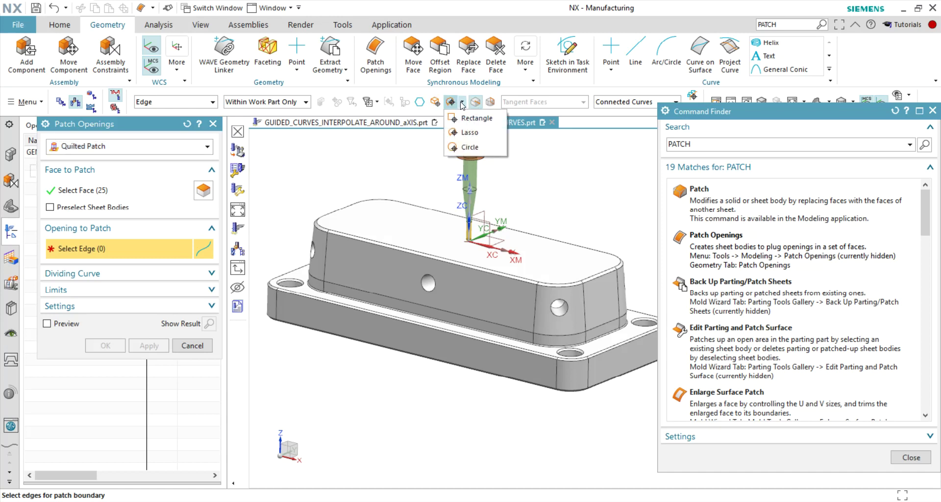
{"action": "left_click", "coordinate": [464, 132]}
{"action": "scroll", "coordinate": [442, 221], "scroll_direction": "down", "scroll_amount": 2}
{"action": "left_click_drag", "start_coordinate": [311, 185], "coordinate": [627, 350]}
{"action": "scroll", "coordinate": [482, 265], "scroll_direction": "up", "scroll_amount": 3}
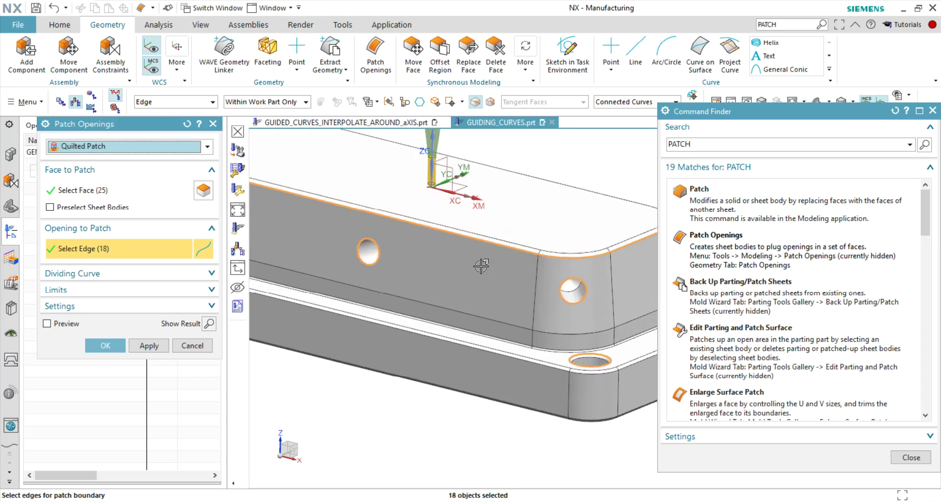
{"action": "left_click", "coordinate": [442, 229], "text": "shift"}
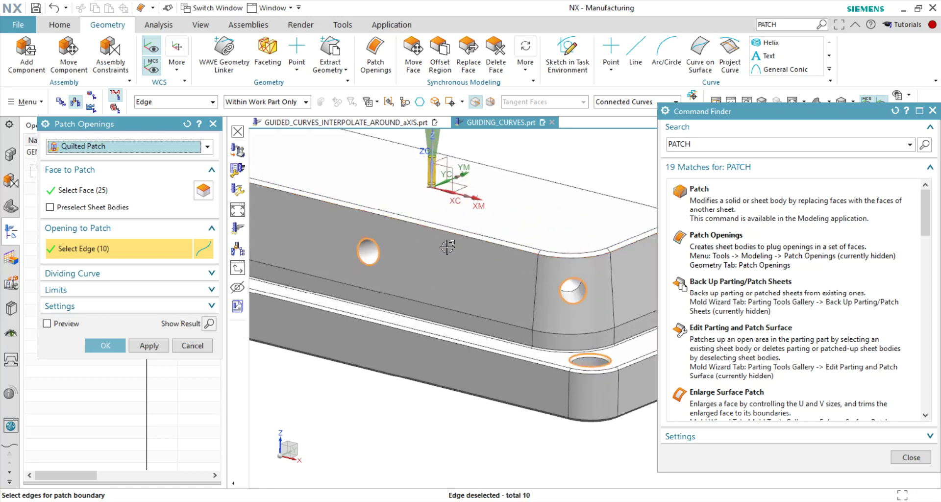
{"action": "scroll", "coordinate": [442, 229], "scroll_direction": "down", "scroll_amount": 2}
{"action": "mouse_move", "coordinate": [446, 246]}
{"action": "middle_mouse_down"}
{"action": "mouse_move", "coordinate": [365, 252]}
{"action": "mouse_move", "coordinate": [295, 275]}
{"action": "middle_mouse_up"}
Apply the patches to the side and flange holes, check them, and close Command Finder.
{"action": "left_click", "coordinate": [105, 345]}
{"action": "scroll", "coordinate": [442, 274], "scroll_direction": "up", "scroll_amount": 1}
{"action": "mouse_move", "coordinate": [442, 275]}
{"action": "middle_mouse_down"}
{"action": "mouse_move", "coordinate": [469, 302]}
{"action": "mouse_move", "coordinate": [436, 343]}
{"action": "mouse_move", "coordinate": [456, 314]}
{"action": "middle_mouse_up"}
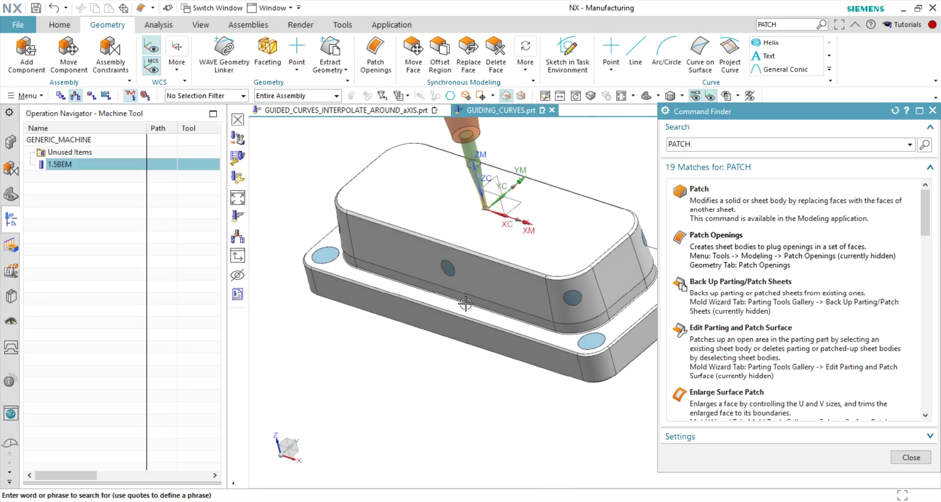
{"action": "left_click", "coordinate": [908, 456]}
Switch the Operation Navigator to Geometry View and display WORKPIECE's part and blank geometry.
{"action": "right_click", "coordinate": [90, 198]}
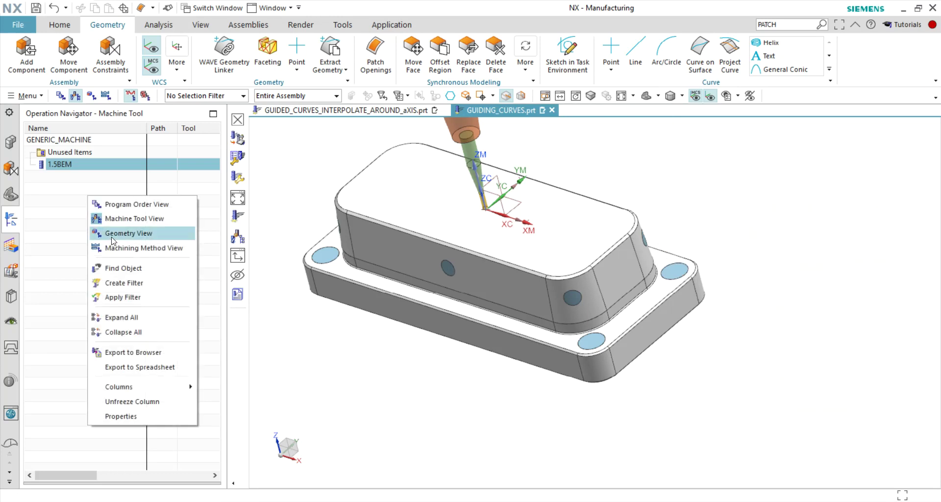
{"action": "left_click", "coordinate": [112, 234]}
{"action": "double_click", "coordinate": [65, 178]}
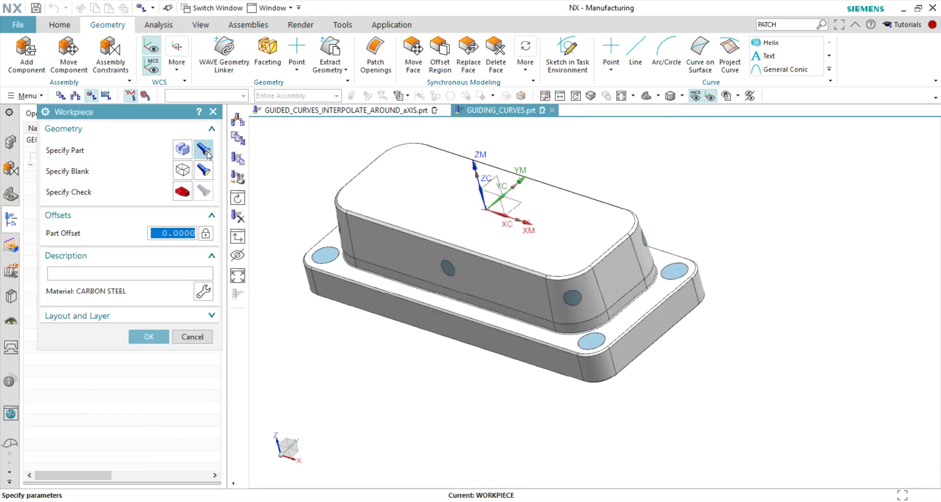
{"action": "left_click", "coordinate": [206, 152]}
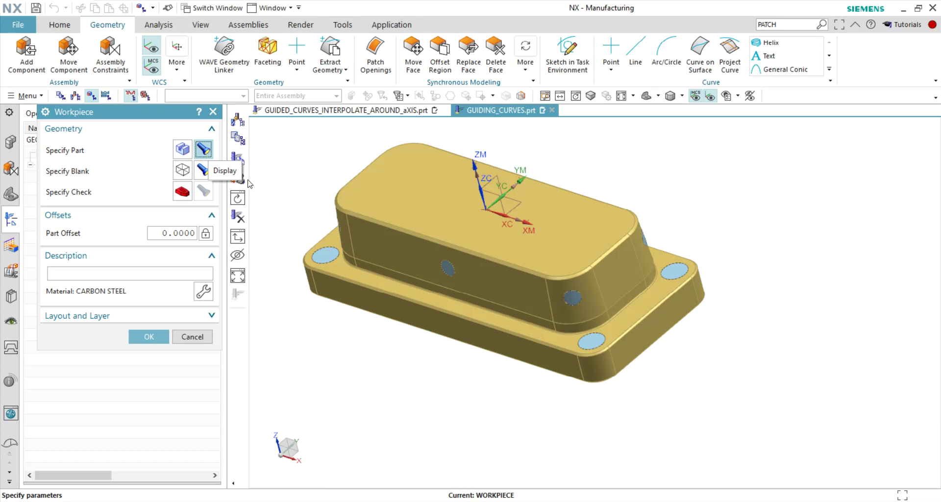
{"action": "middle_click_drag", "start_coordinate": [381, 199], "coordinate": [421, 196]}
{"action": "left_click", "coordinate": [203, 171]}
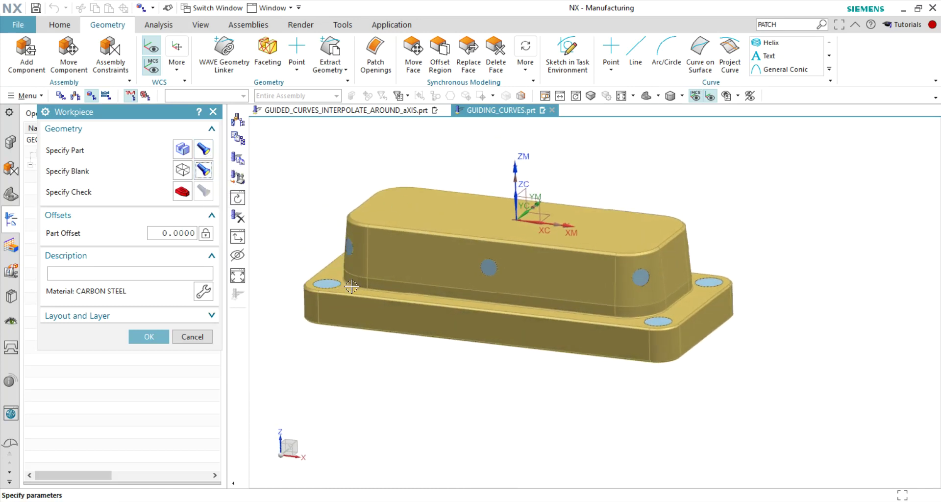
{"action": "middle_click", "coordinate": [269, 236]}
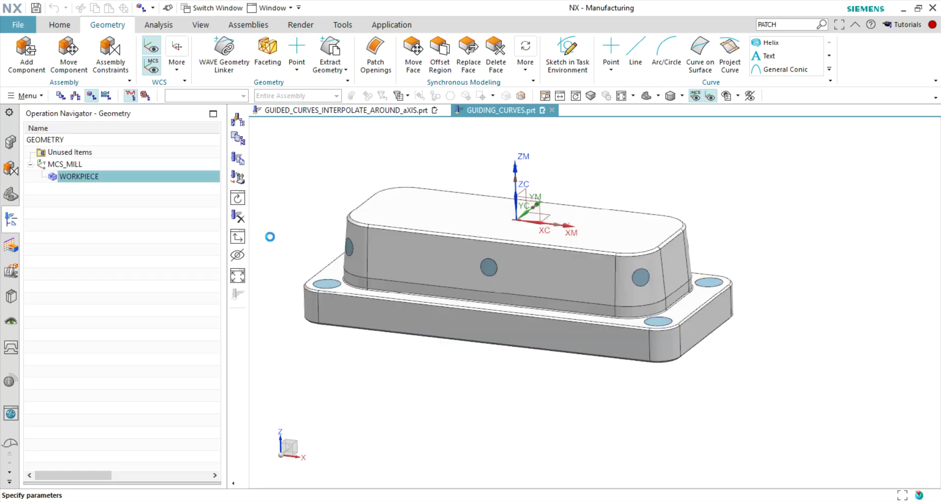
{"action": "scroll", "coordinate": [315, 286], "scroll_direction": "up", "scroll_amount": 5}
{"action": "scroll", "coordinate": [358, 278], "scroll_direction": "down", "scroll_amount": 5}
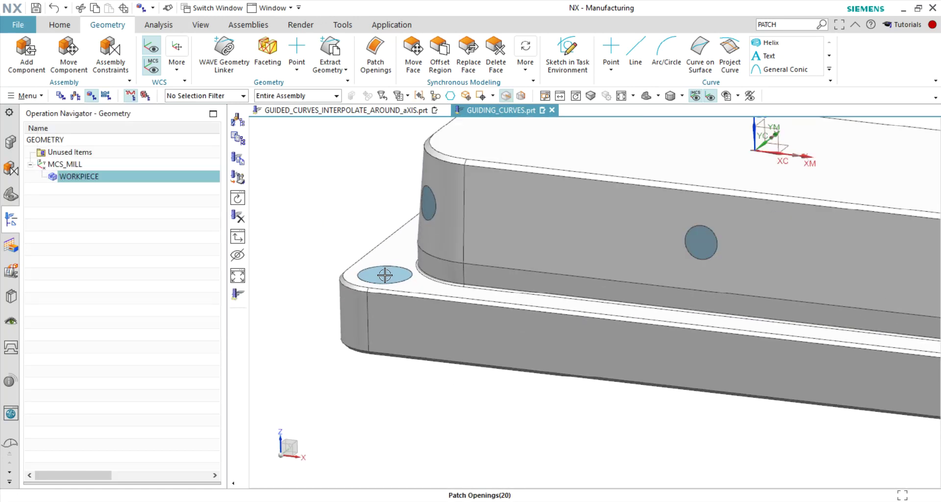
Abandon a first attempt to create an operation from WORKPIECE and return to the Operation Navigator.
{"action": "right_click", "coordinate": [68, 182]}
{"action": "left_click", "coordinate": [186, 337]}
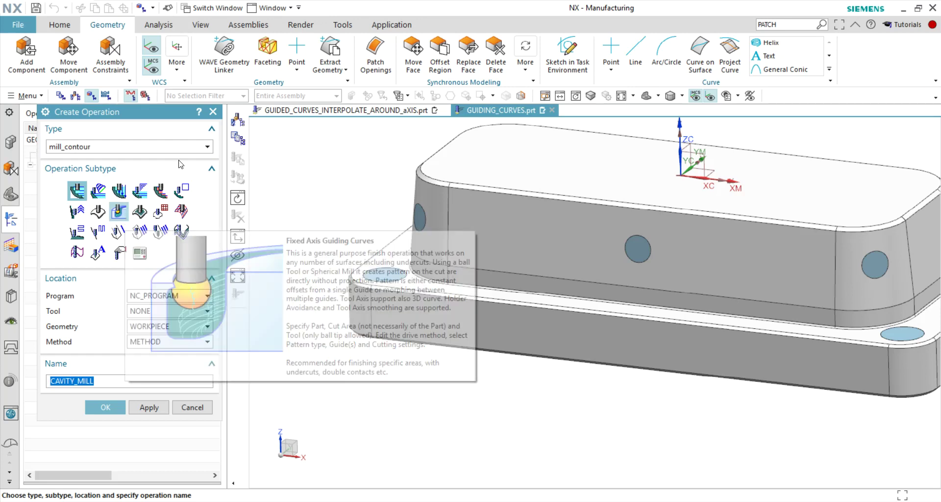
{"action": "left_click", "coordinate": [213, 112]}
{"action": "right_click", "coordinate": [93, 179]}
{"action": "mouse_move", "coordinate": [119, 331]}
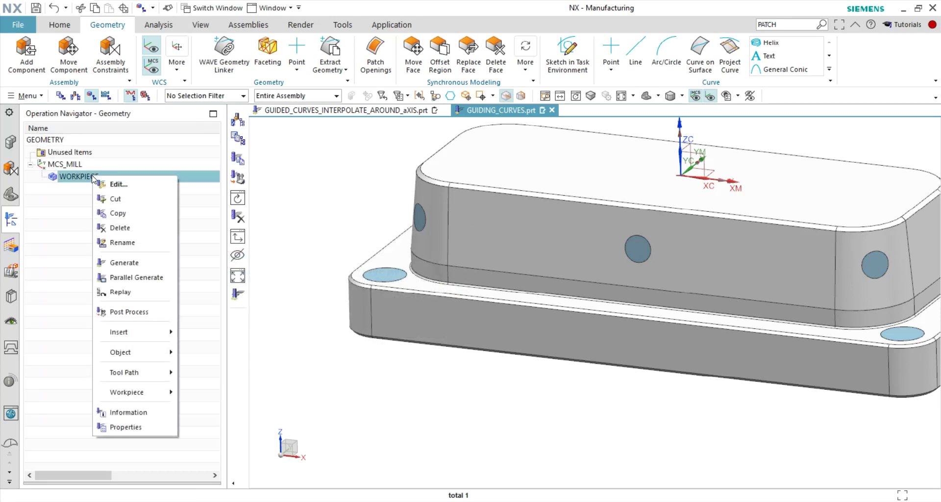
{"action": "left_click", "coordinate": [337, 205]}
{"action": "left_click", "coordinate": [385, 26]}
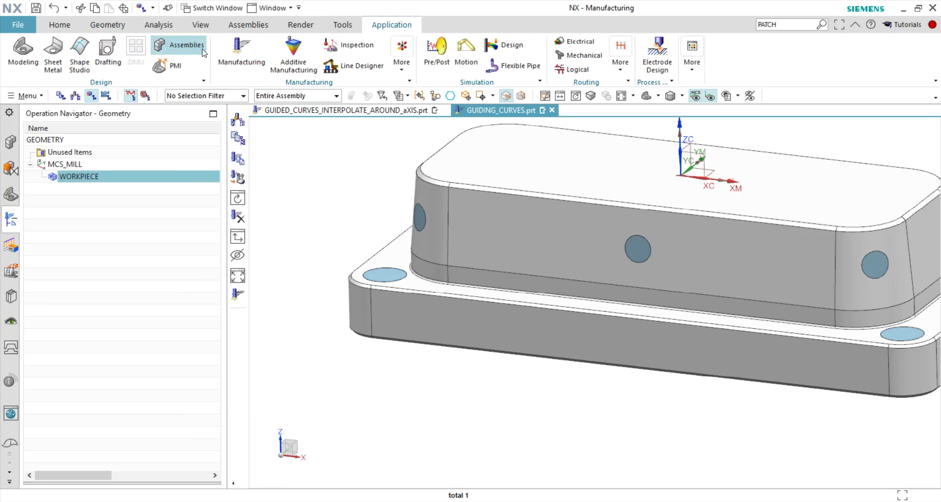
{"action": "left_click", "coordinate": [242, 49]}
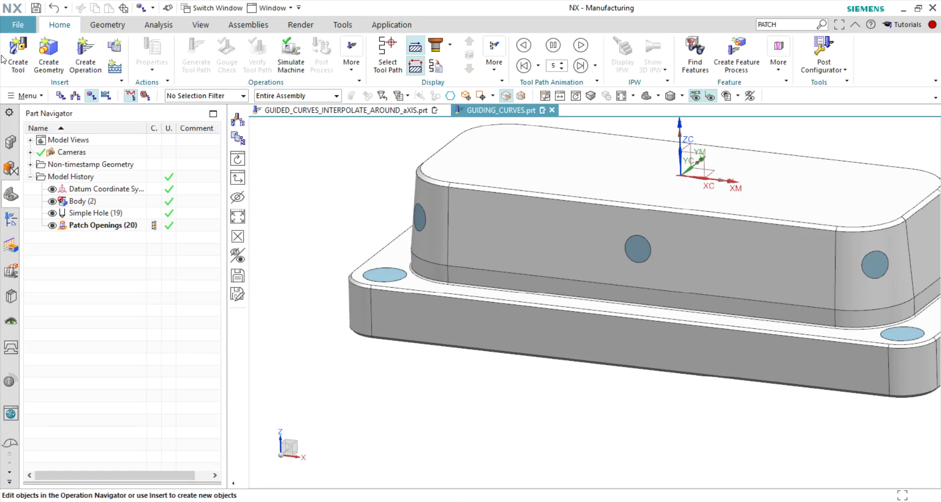
{"action": "left_click", "coordinate": [11, 219]}
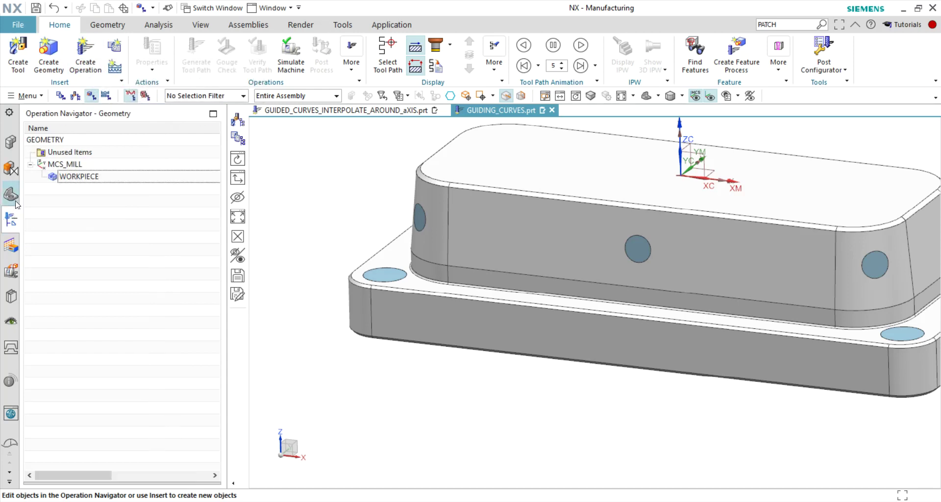
Create a Fixed Guiding Curves operation under PROGRAM on WORKPIECE with MILL_FINISH and the 1.5BEM tool.
{"action": "left_click", "coordinate": [87, 59]}
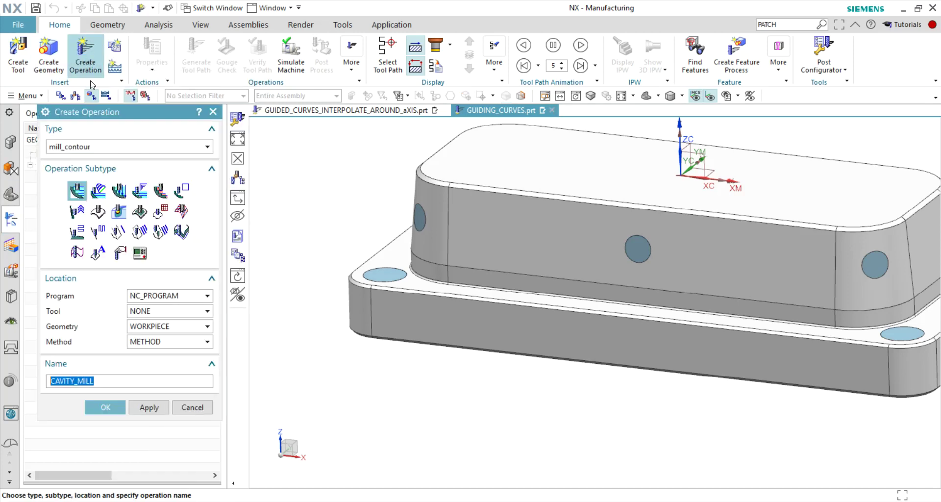
{"action": "left_click", "coordinate": [118, 211]}
{"action": "left_click", "coordinate": [147, 295]}
{"action": "left_click", "coordinate": [158, 329]}
{"action": "left_click", "coordinate": [159, 326]}
{"action": "left_click", "coordinate": [159, 328]}
{"action": "left_click", "coordinate": [155, 342]}
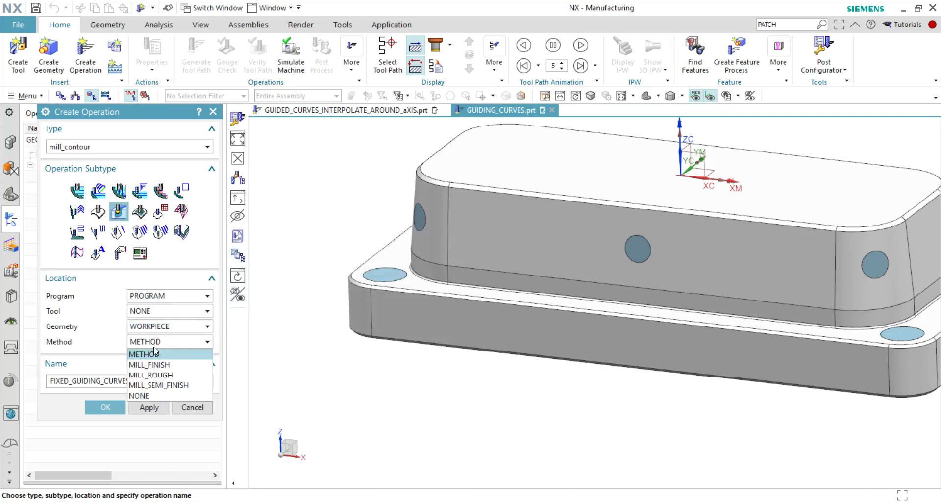
{"action": "left_click", "coordinate": [159, 365]}
{"action": "left_click", "coordinate": [158, 312]}
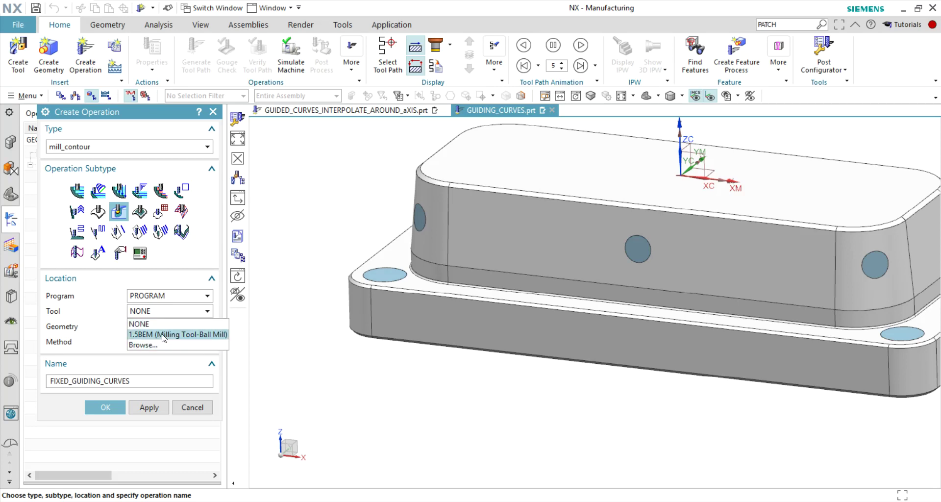
{"action": "left_click", "coordinate": [163, 337]}
{"action": "left_click", "coordinate": [122, 404]}
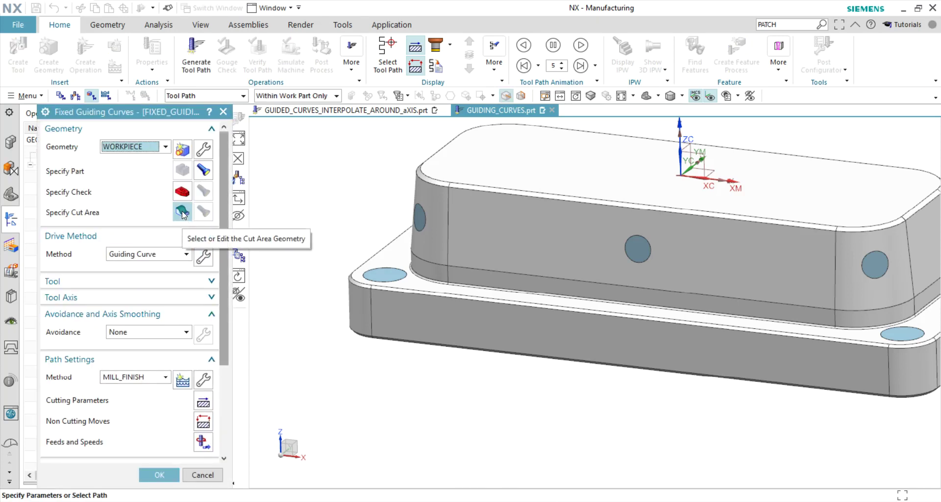
Start the cut area with the long side wall and all its tangent faces.
{"action": "left_click", "coordinate": [181, 212]}
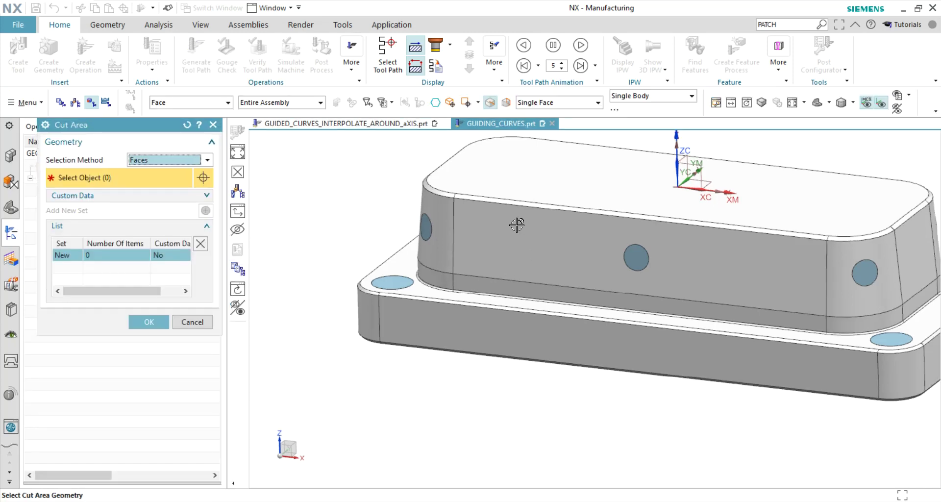
{"action": "left_click", "coordinate": [518, 225]}
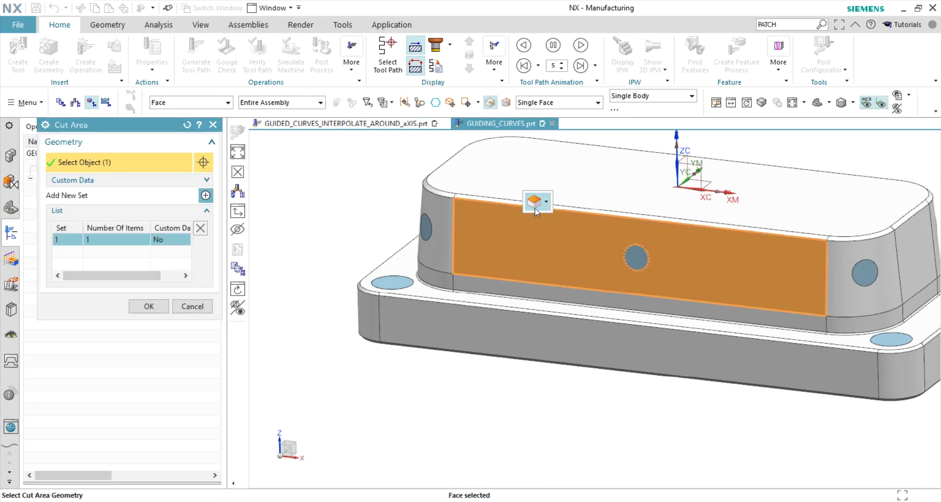
{"action": "left_click", "coordinate": [559, 234]}
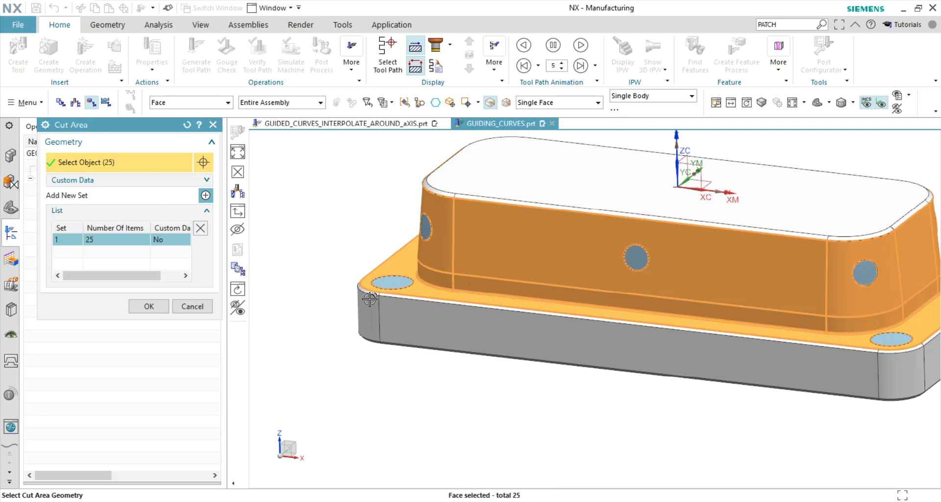
Add every side-wall and flange hole face for 35 faces total and confirm the cut area.
{"action": "left_click", "coordinate": [425, 223]}
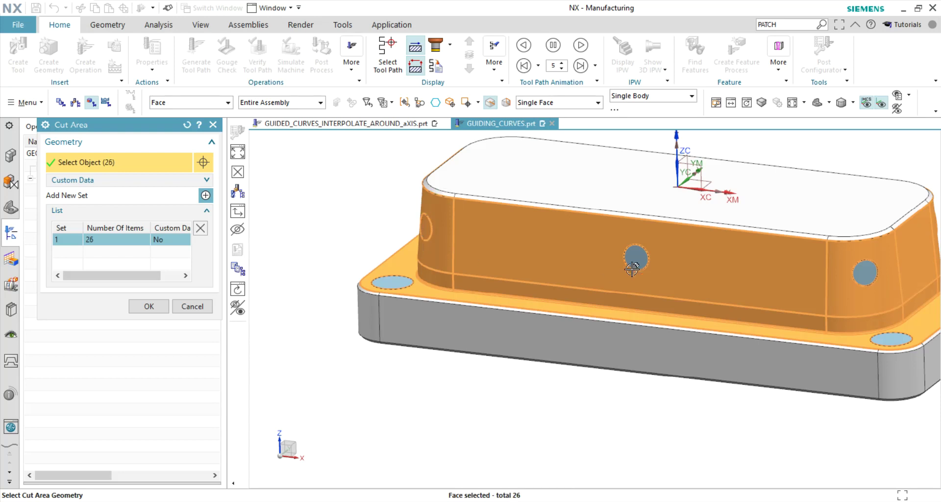
{"action": "left_click", "coordinate": [636, 257]}
{"action": "left_click", "coordinate": [865, 272]}
{"action": "left_click", "coordinate": [905, 339]}
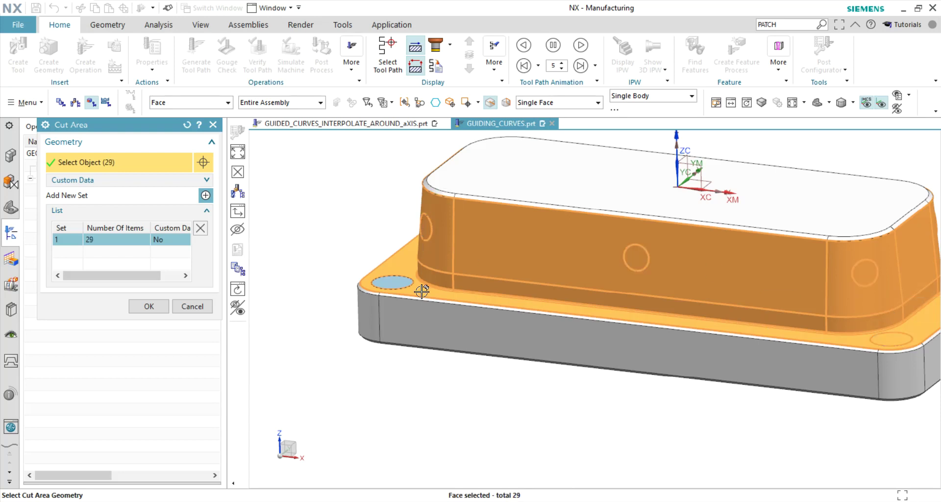
{"action": "left_click", "coordinate": [388, 280]}
{"action": "middle_click_drag", "start_coordinate": [727, 314], "coordinate": [517, 283]}
{"action": "left_click", "coordinate": [500, 291]}
{"action": "left_click", "coordinate": [479, 344]}
{"action": "left_click", "coordinate": [721, 269]}
{"action": "middle_click_drag", "start_coordinate": [722, 269], "coordinate": [777, 332]}
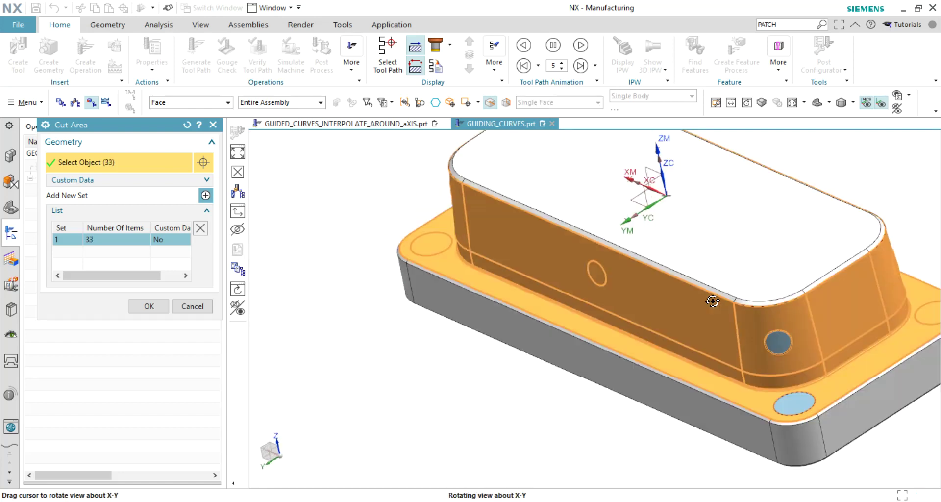
{"action": "left_click", "coordinate": [796, 388]}
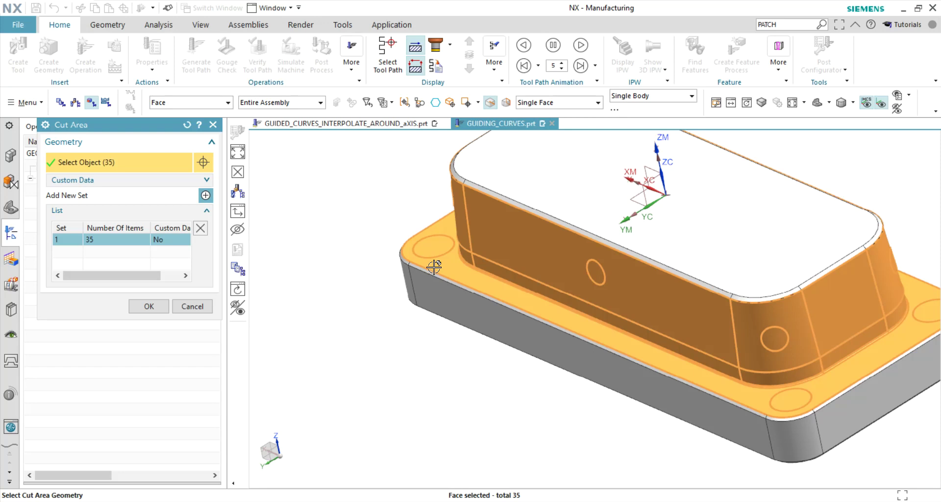
{"action": "mouse_move", "coordinate": [431, 267]}
{"action": "middle_mouse_down"}
{"action": "mouse_move", "coordinate": [563, 240]}
{"action": "mouse_move", "coordinate": [501, 296]}
{"action": "middle_mouse_up"}
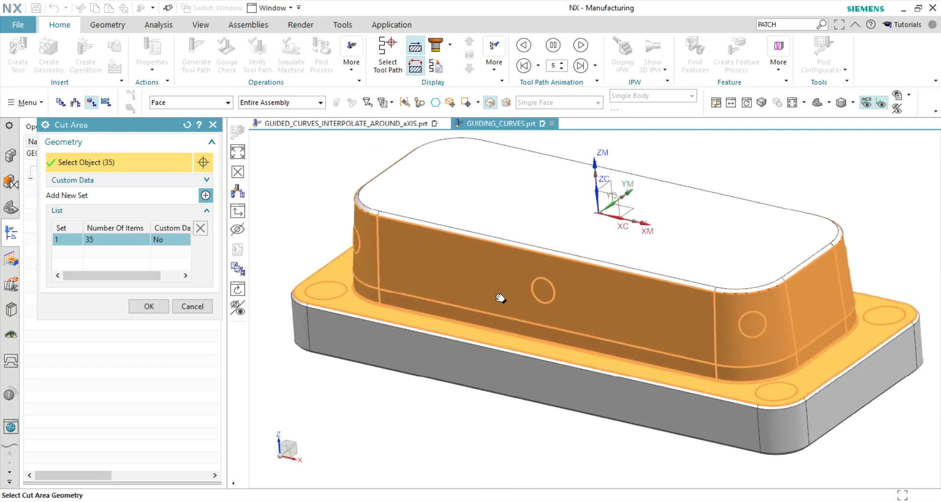
{"action": "left_click", "coordinate": [155, 306]}
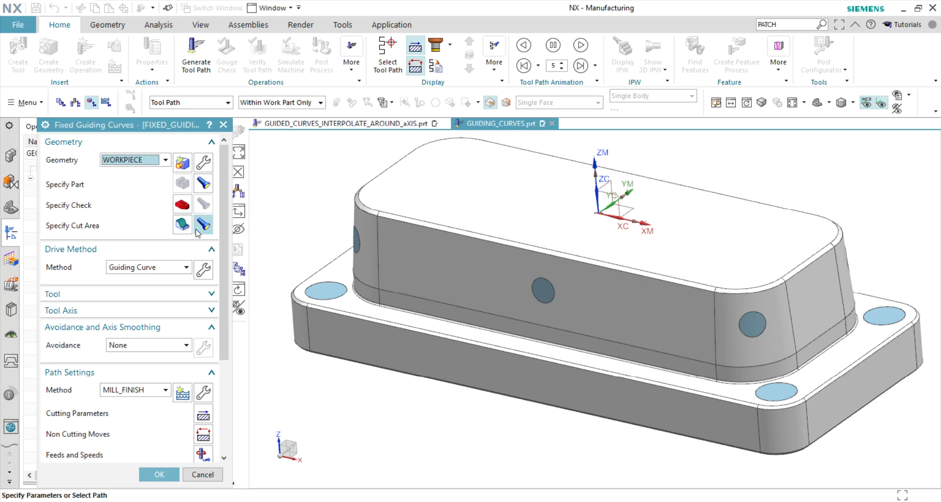
Open the guiding curve drive settings and keep the pattern type Morphing.
{"action": "left_click", "coordinate": [203, 269]}
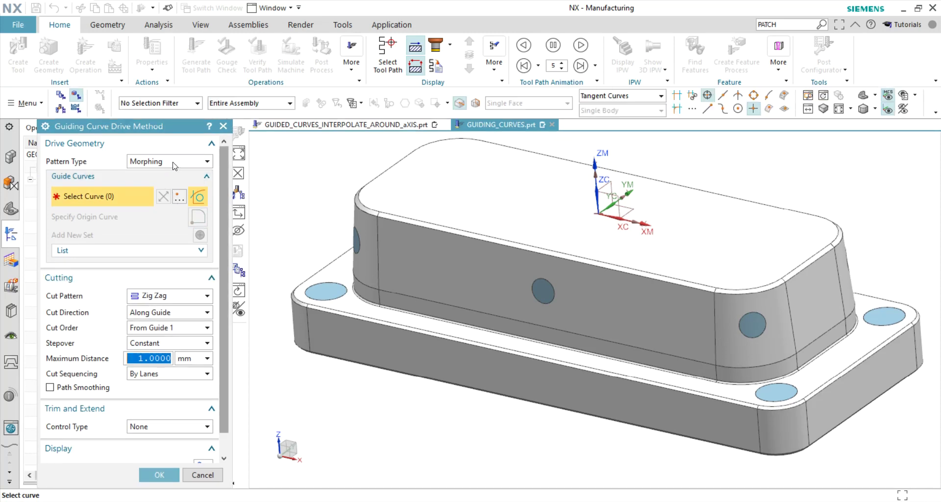
{"action": "left_click", "coordinate": [172, 165]}
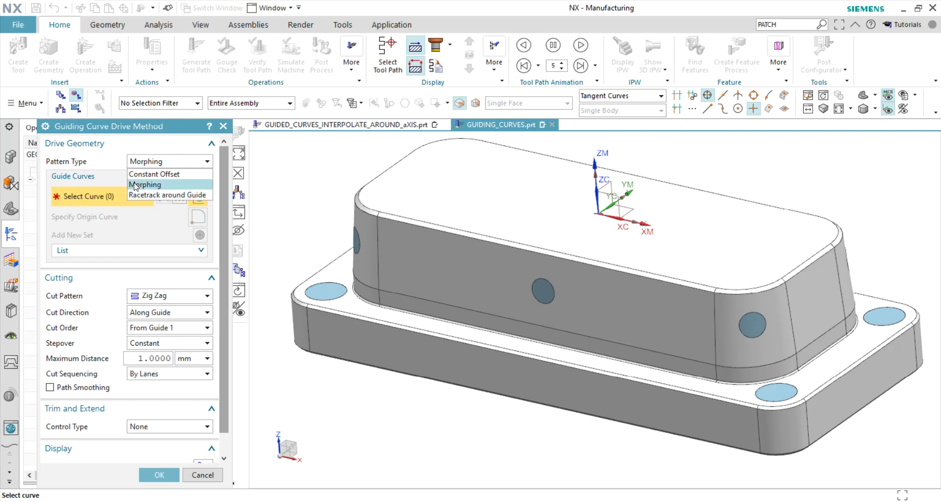
{"action": "left_click", "coordinate": [161, 184]}
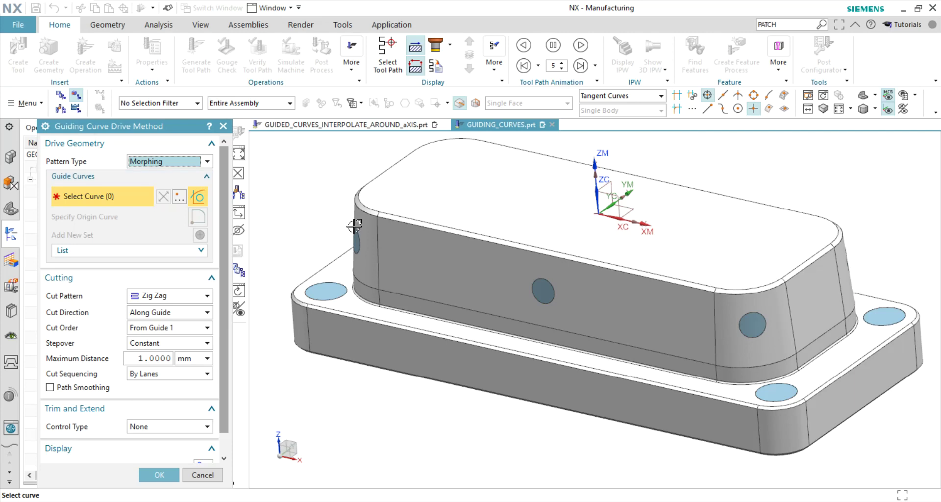
Make the block's 8-edge top loop Guide 1, removing the stray base loop, and start a second set.
{"action": "left_click", "coordinate": [384, 218]}
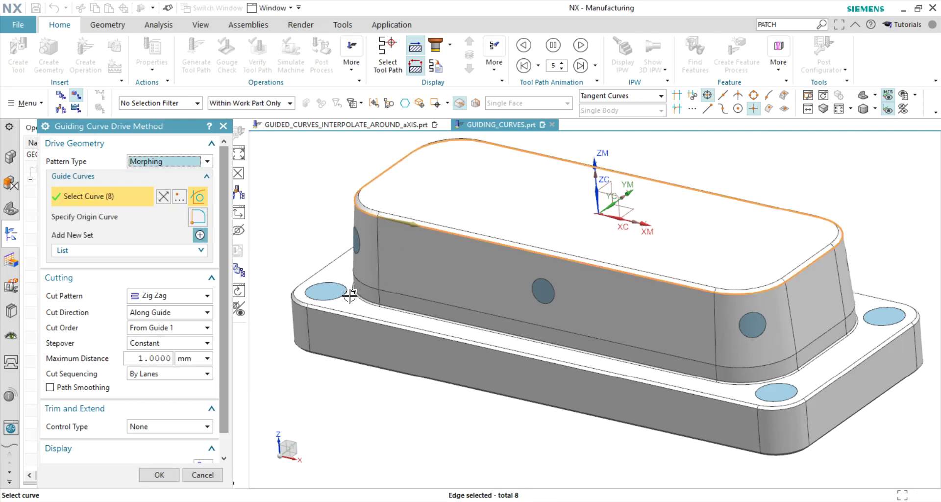
{"action": "left_click", "coordinate": [323, 307]}
{"action": "middle_click_drag", "start_coordinate": [380, 272], "coordinate": [477, 241]}
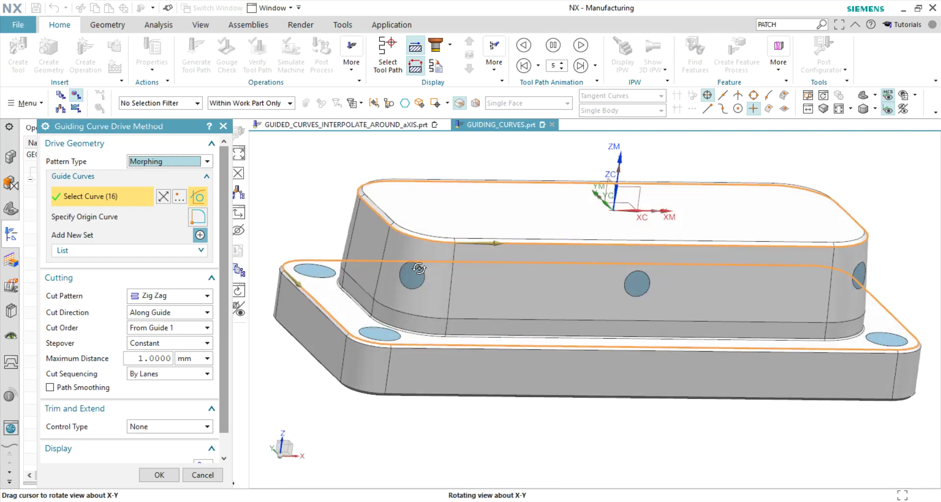
{"action": "left_click", "coordinate": [98, 251]}
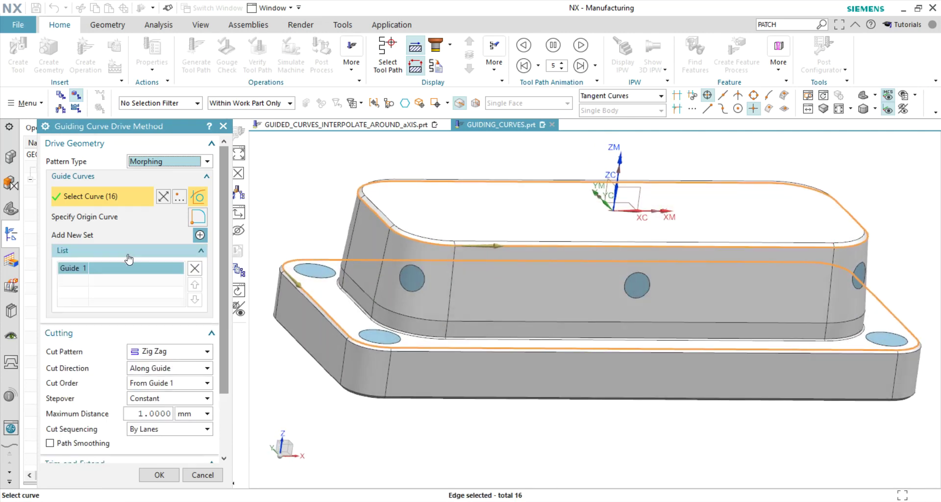
{"action": "left_click", "coordinate": [312, 304], "text": "shift"}
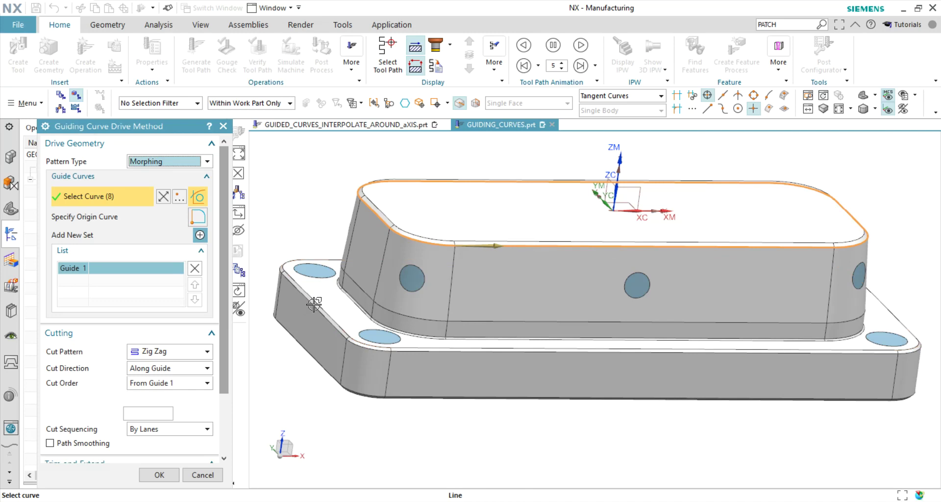
{"action": "left_click", "coordinate": [200, 236]}
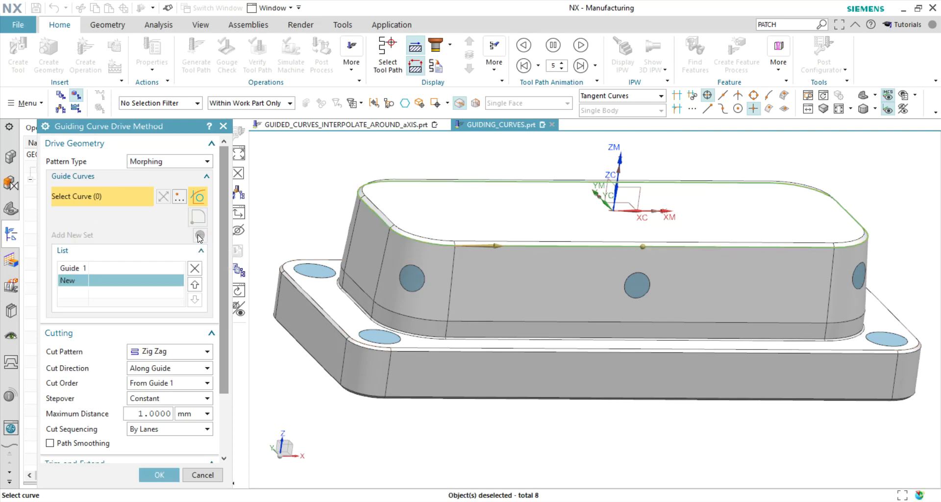
Select the lower ledge edge loop as Guide 2, zooming in to pick the corner edge.
{"action": "left_click", "coordinate": [417, 347]}
{"action": "middle_click_drag", "start_coordinate": [426, 392], "coordinate": [375, 269]}
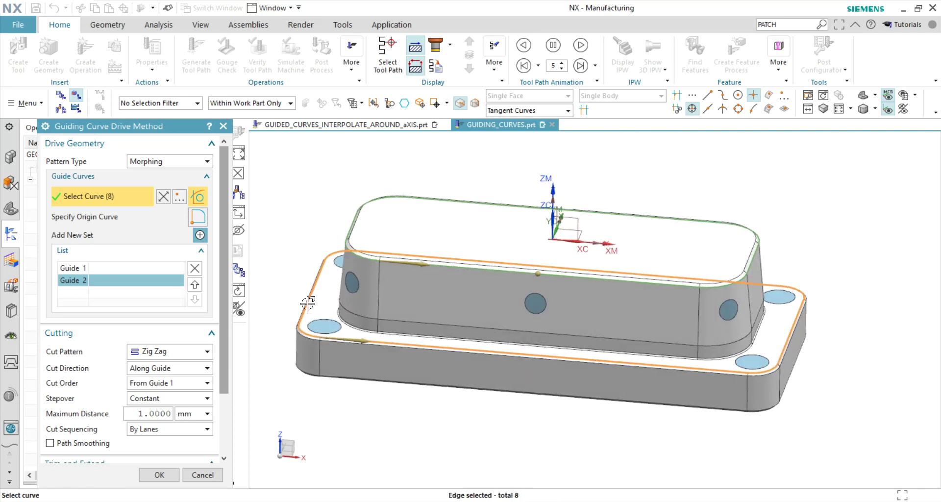
{"action": "scroll", "coordinate": [315, 314], "scroll_direction": "down", "scroll_amount": 2}
{"action": "scroll", "coordinate": [327, 311], "scroll_direction": "down", "scroll_amount": 2}
{"action": "scroll", "coordinate": [423, 186], "scroll_direction": "down", "scroll_amount": 3}
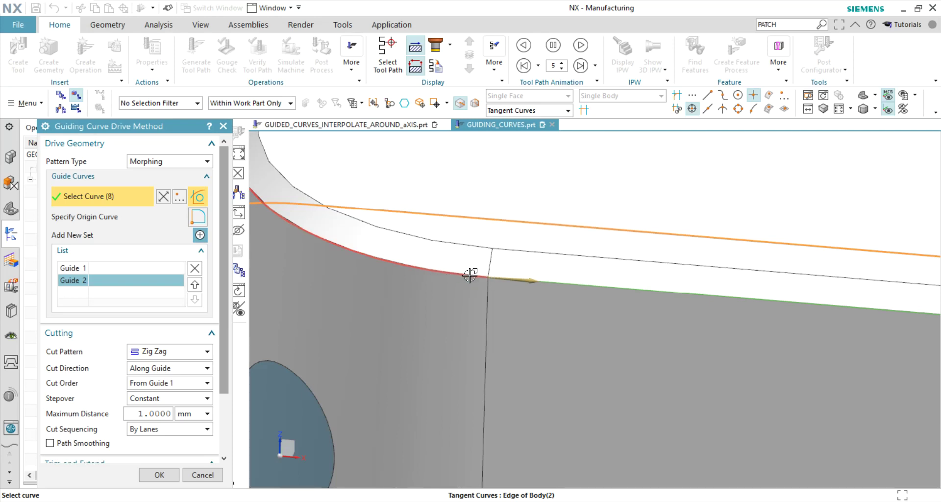
{"action": "left_click", "coordinate": [489, 278]}
{"action": "mouse_move", "coordinate": [530, 281]}
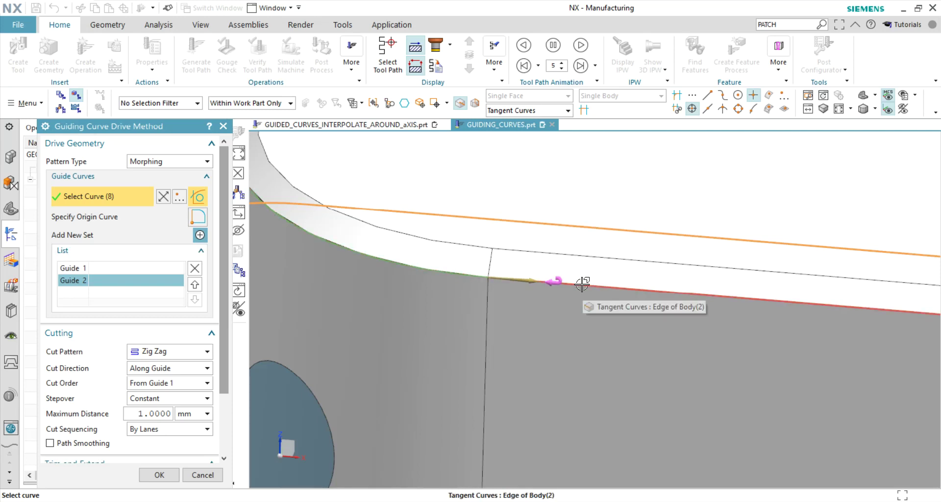
Review Guide 1 and Guide 2 and bring up the cut order options.
{"action": "scroll", "coordinate": [512, 260], "scroll_direction": "down", "scroll_amount": 3}
{"action": "scroll", "coordinate": [513, 260], "scroll_direction": "down", "scroll_amount": 2}
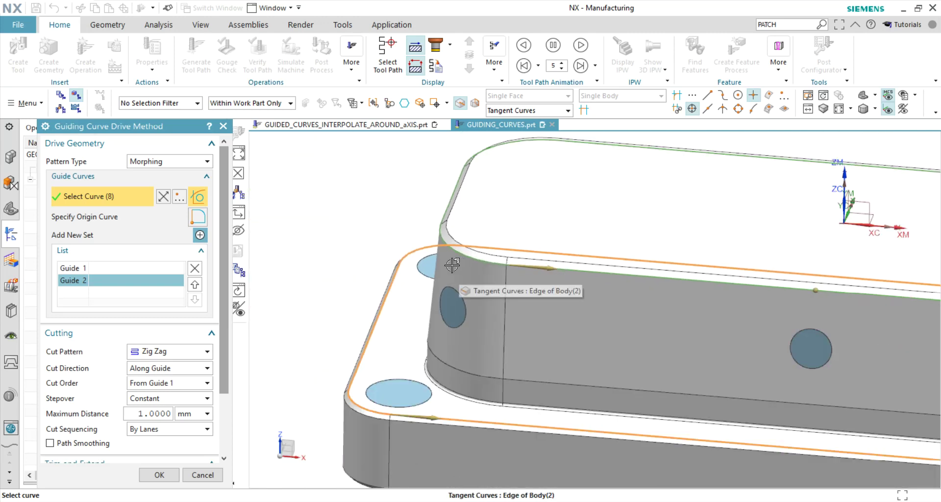
{"action": "scroll", "coordinate": [374, 251], "scroll_direction": "down", "scroll_amount": 2}
{"action": "scroll", "coordinate": [374, 251], "scroll_direction": "down", "scroll_amount": 2}
{"action": "scroll", "coordinate": [373, 251], "scroll_direction": "up", "scroll_amount": 2}
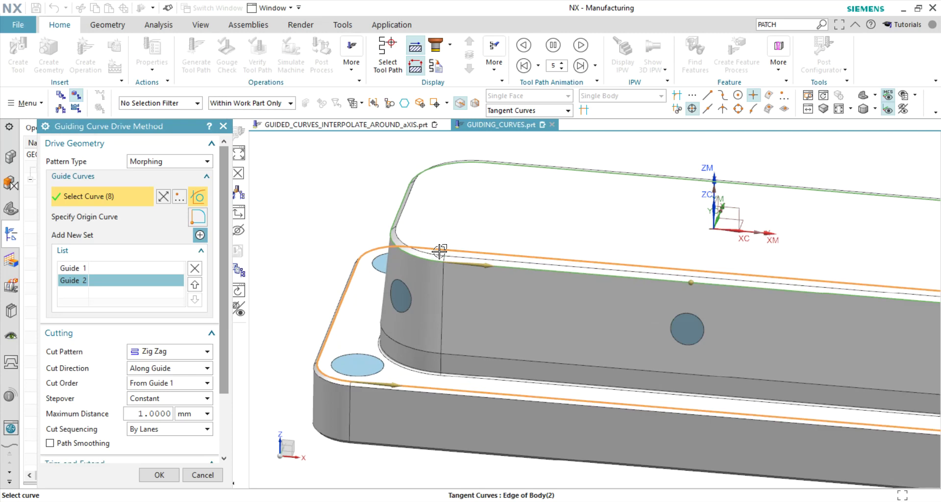
{"action": "left_click", "coordinate": [78, 269]}
{"action": "left_click", "coordinate": [78, 280]}
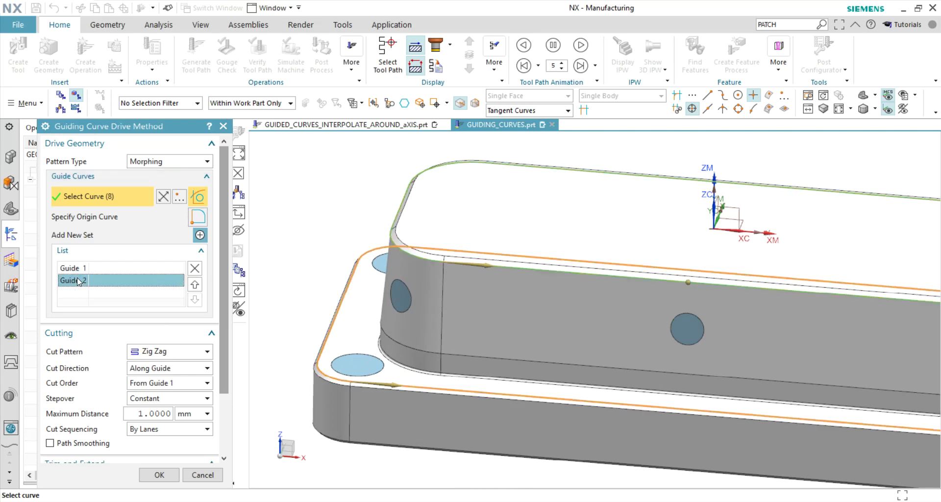
{"action": "left_click", "coordinate": [145, 384]}
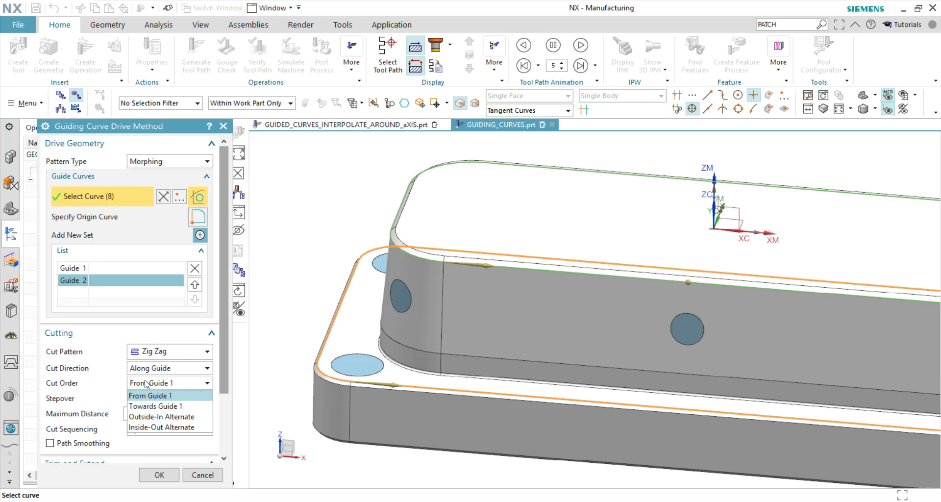
Keep From Guide 1 cut order and set a Helical cut pattern with finish passes at Both ends.
{"action": "left_click", "coordinate": [145, 384]}
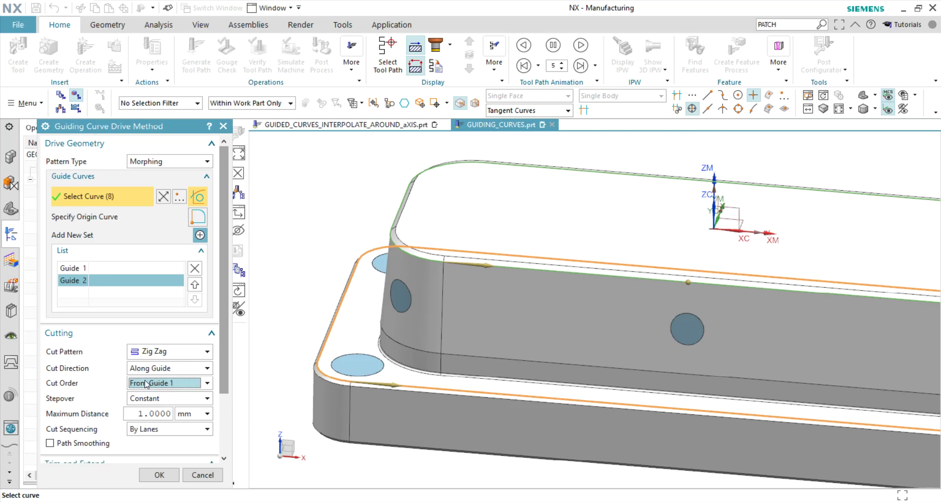
{"action": "left_click", "coordinate": [63, 269]}
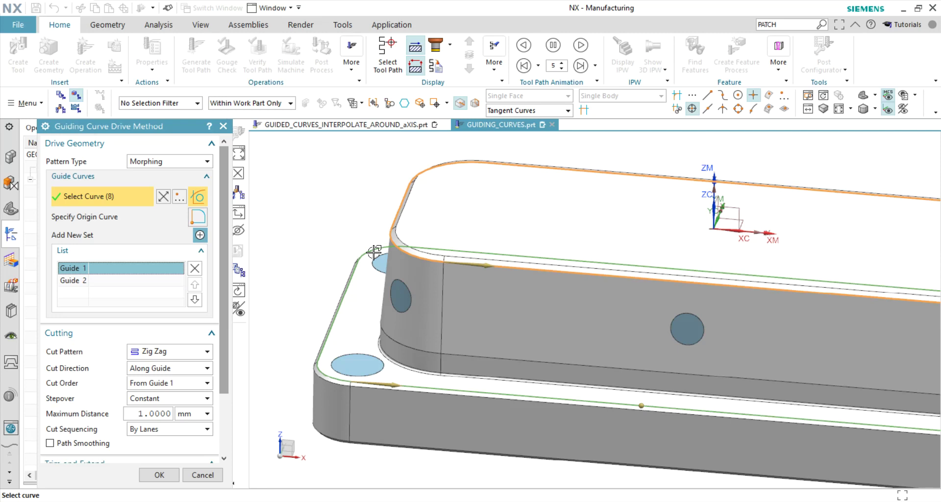
{"action": "left_click", "coordinate": [162, 353]}
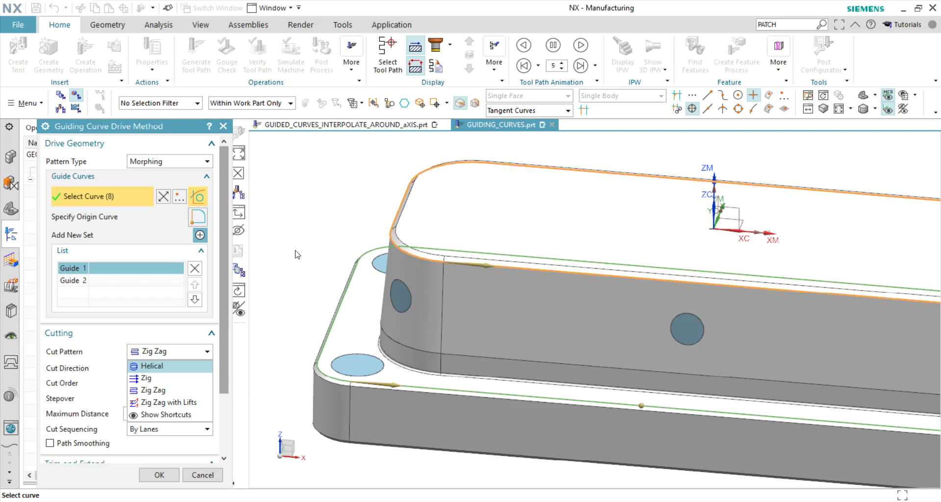
{"action": "left_click", "coordinate": [169, 367]}
{"action": "left_click", "coordinate": [167, 398]}
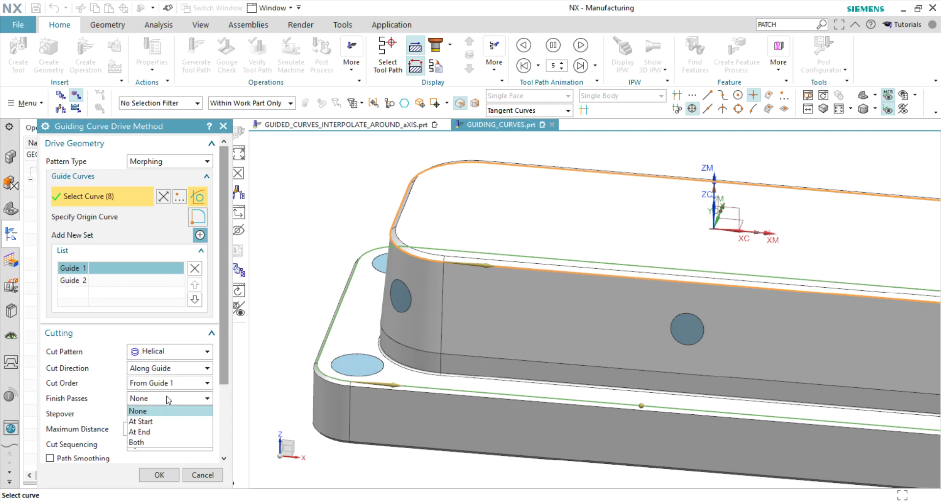
{"action": "left_click", "coordinate": [162, 444]}
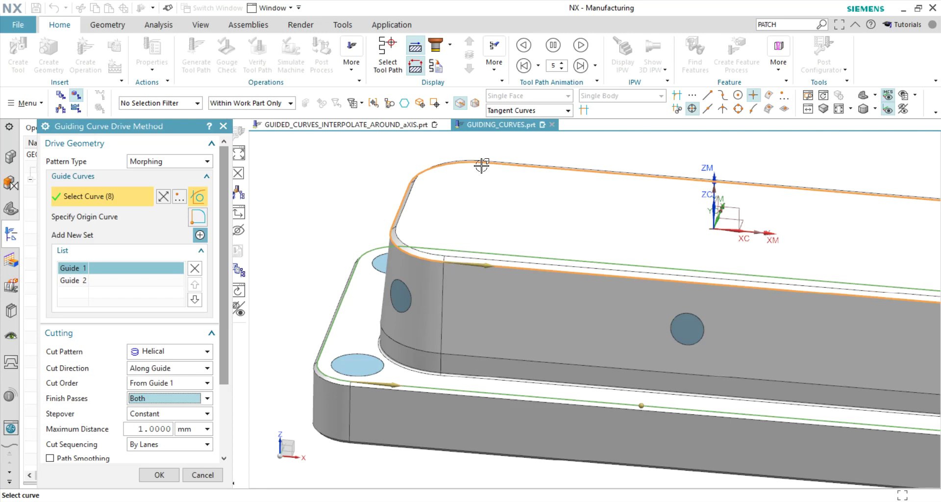
Set the maximum distance to 0.25 mm, turn on path smoothing, and accept the drive settings.
{"action": "scroll", "coordinate": [150, 381], "scroll_direction": "down", "scroll_amount": 1}
{"action": "scroll", "coordinate": [150, 381], "scroll_direction": "down", "scroll_amount": 1}
{"action": "left_click", "coordinate": [154, 358]}
{"action": "type", "text": "0.25"}
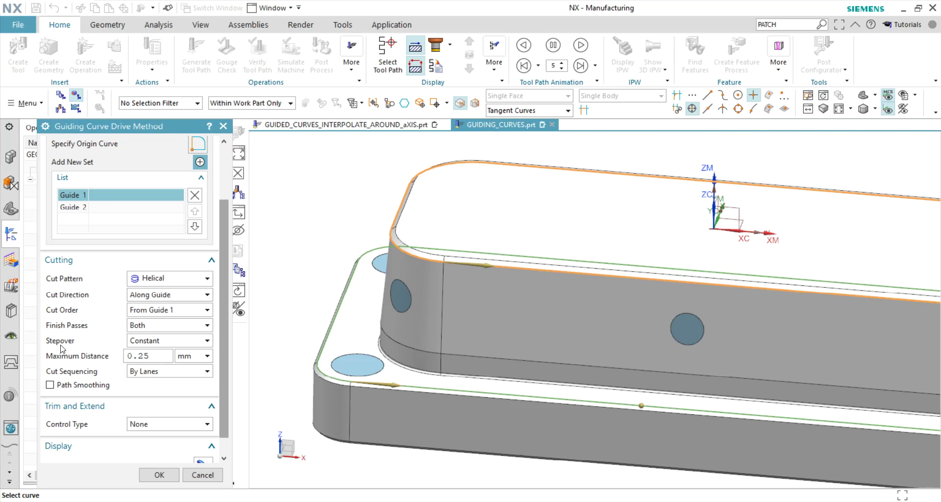
{"action": "left_click", "coordinate": [87, 388]}
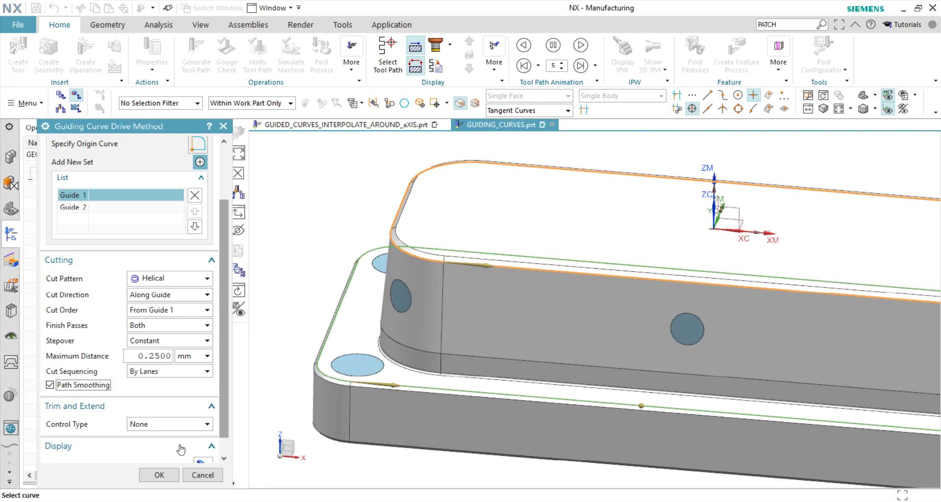
{"action": "left_click", "coordinate": [153, 475]}
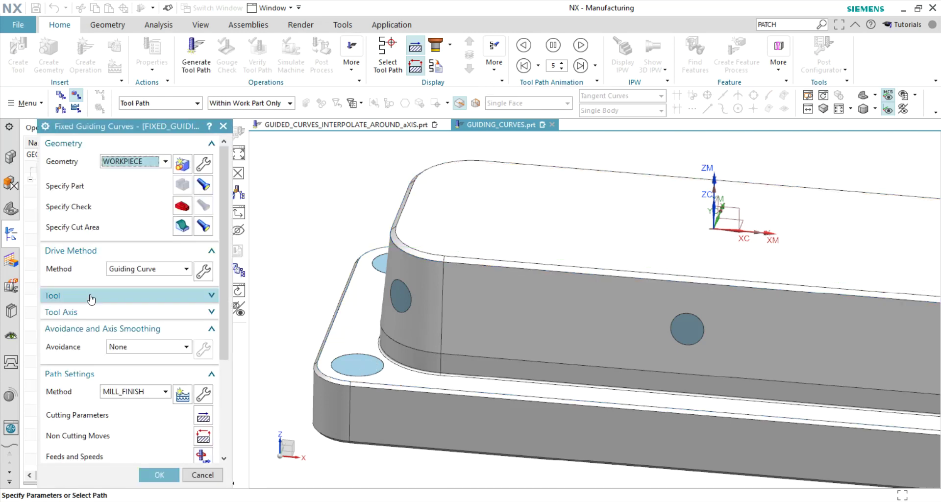
Generate the helical finishing toolpath and zoom in on the result.
{"action": "scroll", "coordinate": [107, 295], "scroll_direction": "down", "scroll_amount": 5}
{"action": "left_click", "coordinate": [97, 425]}
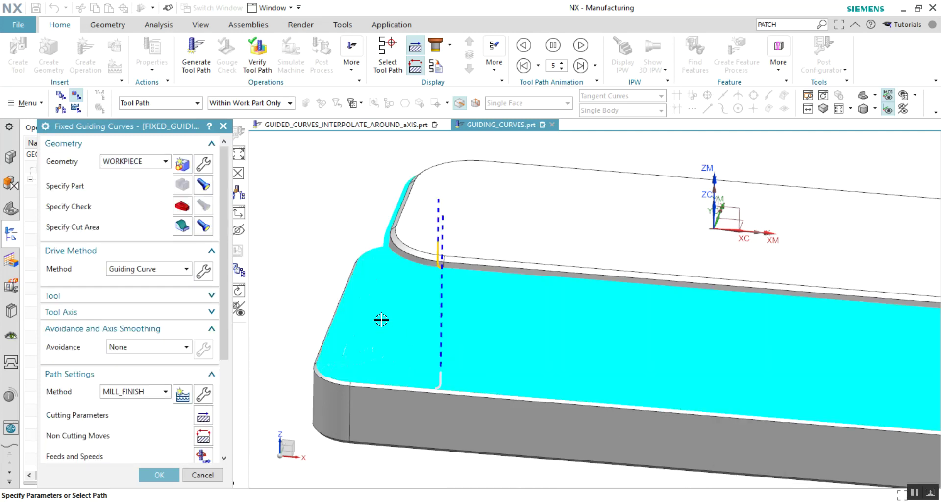
{"action": "scroll", "coordinate": [392, 322], "scroll_direction": "down", "scroll_amount": 5}
{"action": "scroll", "coordinate": [388, 262], "scroll_direction": "down", "scroll_amount": 1}
{"action": "scroll", "coordinate": [392, 267], "scroll_direction": "up", "scroll_amount": 3}
{"action": "scroll", "coordinate": [392, 277], "scroll_direction": "up", "scroll_amount": 3}
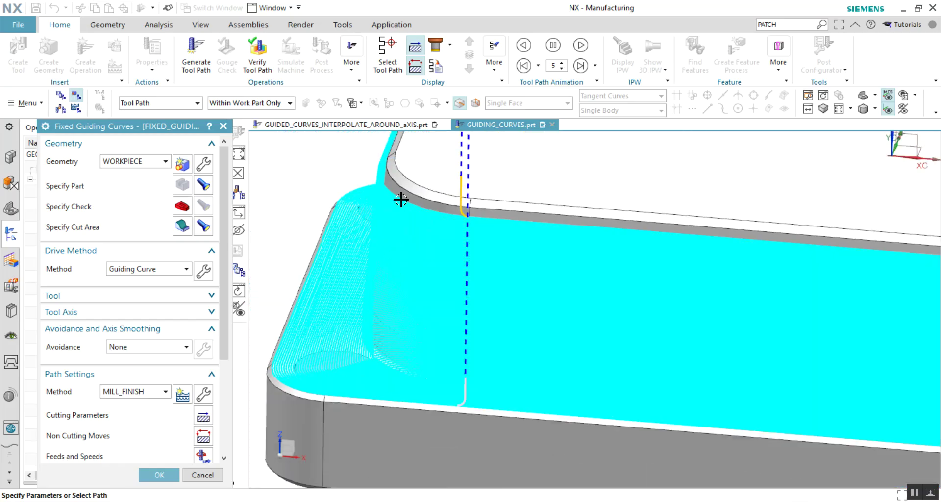
{"action": "scroll", "coordinate": [273, 380], "scroll_direction": "down", "scroll_amount": 5}
Orbit and pan around the toolpath corner to inspect the passes, then reopen the drive settings.
{"action": "mouse_move", "coordinate": [421, 278]}
{"action": "middle_mouse_down"}
{"action": "mouse_move", "coordinate": [442, 283]}
{"action": "mouse_move", "coordinate": [458, 309]}
{"action": "mouse_move", "coordinate": [441, 275]}
{"action": "mouse_move", "coordinate": [452, 287]}
{"action": "middle_mouse_up"}
{"action": "scroll", "coordinate": [529, 307], "scroll_direction": "up", "scroll_amount": 2}
{"action": "scroll", "coordinate": [532, 307], "scroll_direction": "up", "scroll_amount": 2}
{"action": "scroll", "coordinate": [531, 308], "scroll_direction": "up", "scroll_amount": 2}
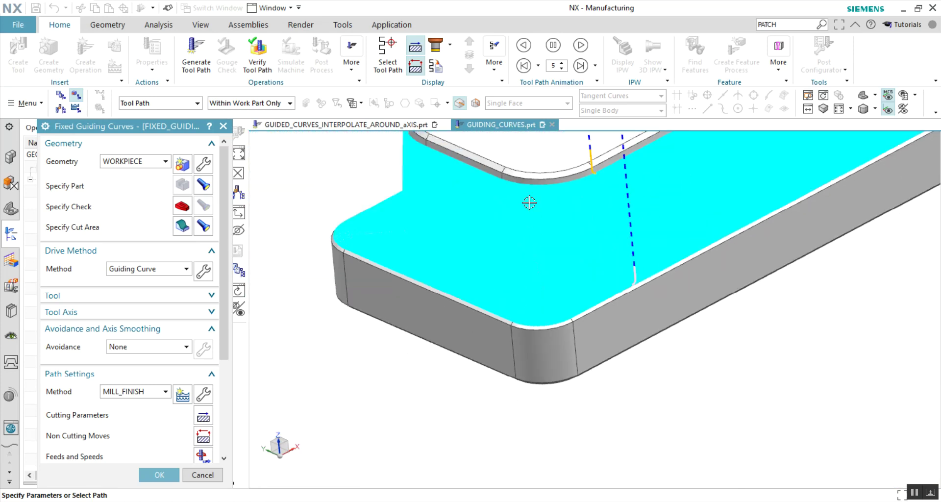
{"action": "scroll", "coordinate": [521, 323], "scroll_direction": "down", "scroll_amount": 3}
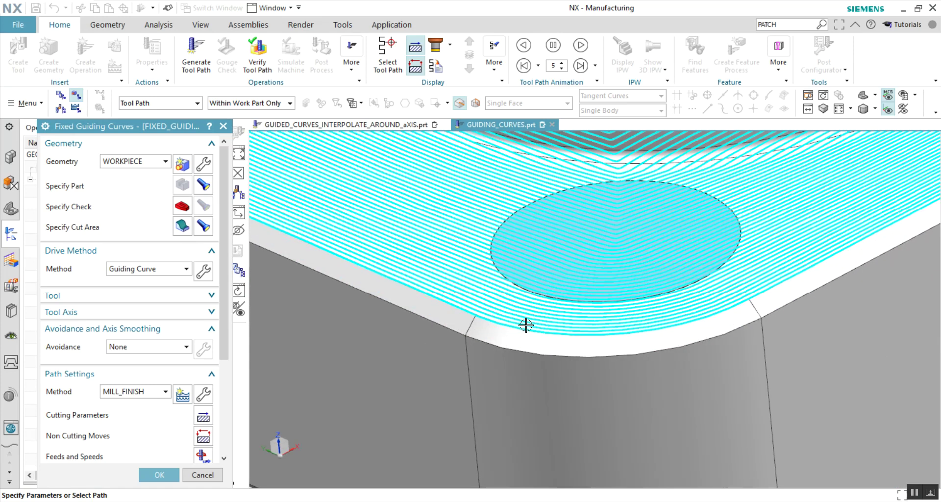
{"action": "scroll", "coordinate": [528, 328], "scroll_direction": "down", "scroll_amount": 2}
{"action": "middle_click_drag", "start_coordinate": [590, 214], "coordinate": [567, 420], "text": "shift"}
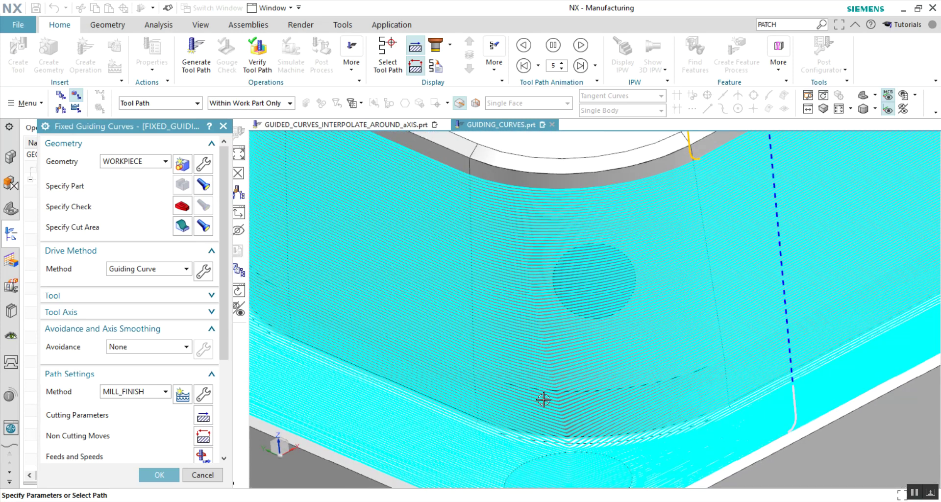
{"action": "scroll", "coordinate": [567, 451], "scroll_direction": "up", "scroll_amount": 5}
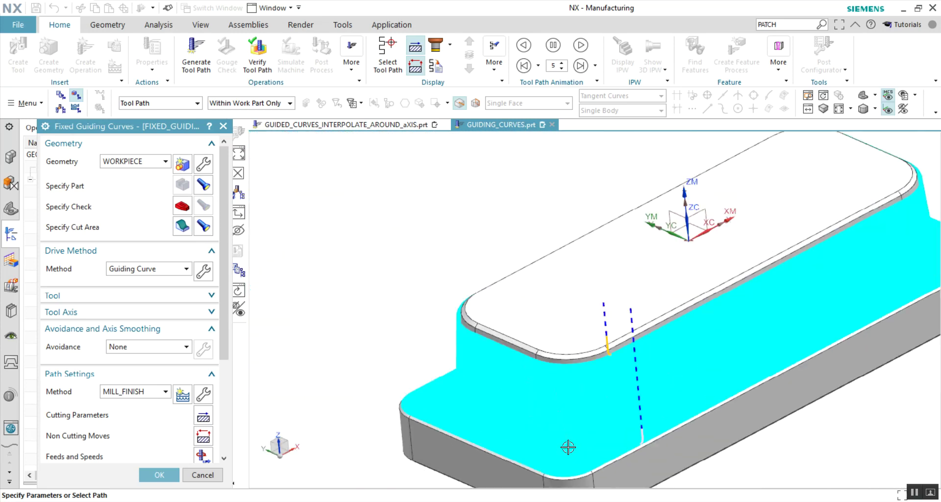
{"action": "scroll", "coordinate": [568, 444], "scroll_direction": "down", "scroll_amount": 8}
{"action": "scroll", "coordinate": [572, 422], "scroll_direction": "up", "scroll_amount": 3}
{"action": "mouse_move", "coordinate": [577, 410]}
{"action": "middle_mouse_down"}
{"action": "mouse_move", "coordinate": [540, 410]}
{"action": "mouse_move", "coordinate": [470, 357]}
{"action": "middle_mouse_up"}
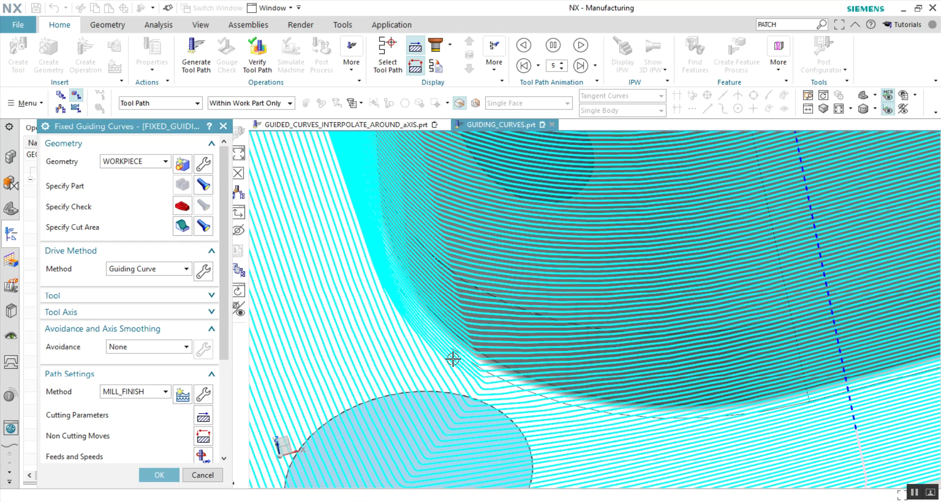
{"action": "scroll", "coordinate": [453, 359], "scroll_direction": "up", "scroll_amount": 2}
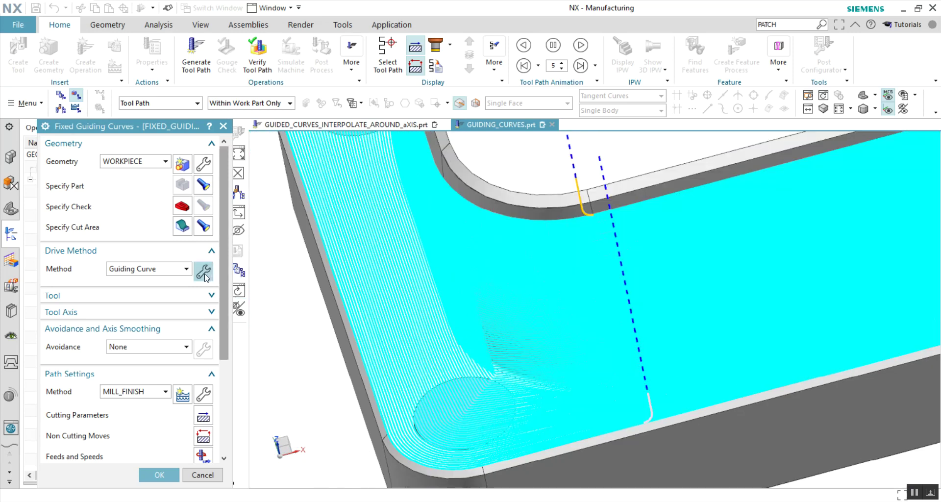
{"action": "middle_click", "coordinate": [203, 269]}
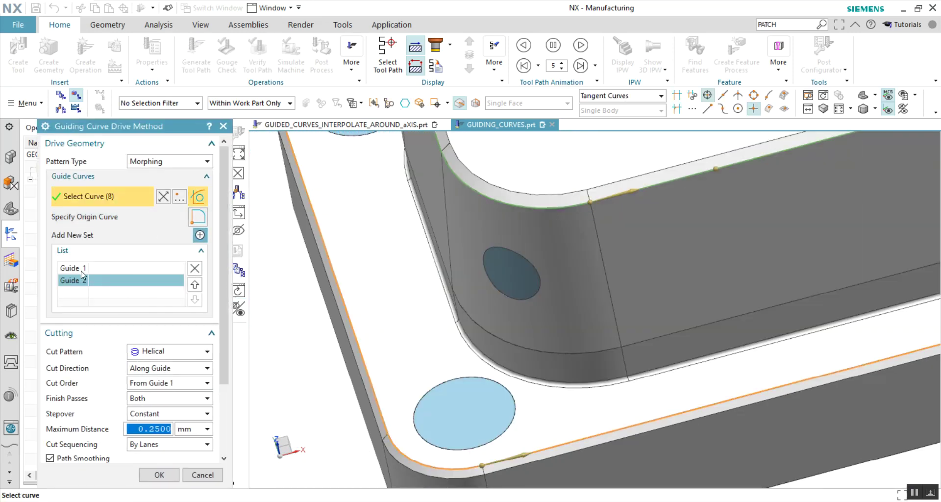
Add the eight-edge tangent chain at the wall base as new Guide 2 after Guide 1, accept, and regenerate.
{"action": "left_click", "coordinate": [201, 235]}
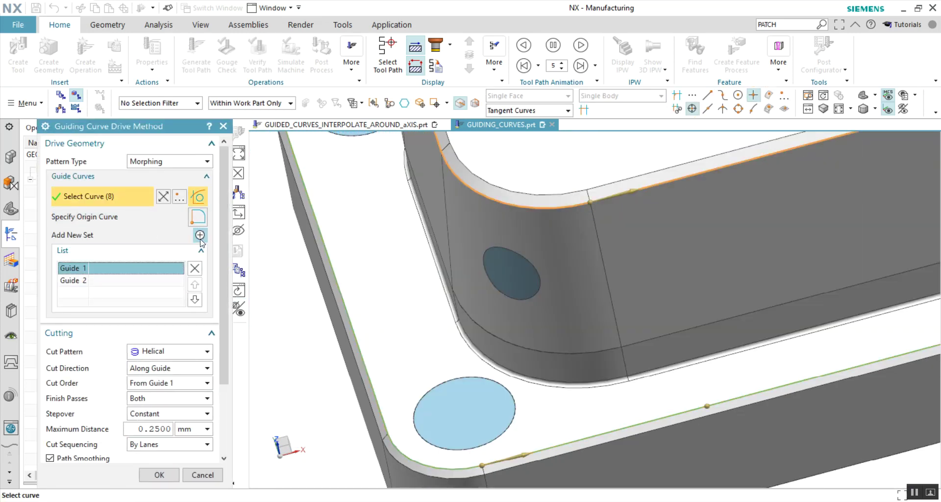
{"action": "left_click", "coordinate": [646, 378]}
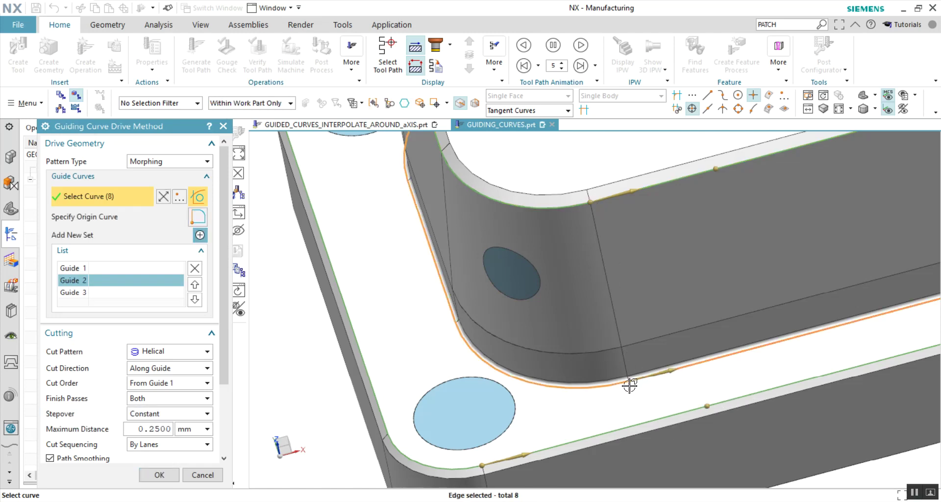
{"action": "scroll", "coordinate": [164, 441], "scroll_direction": "down", "scroll_amount": 2}
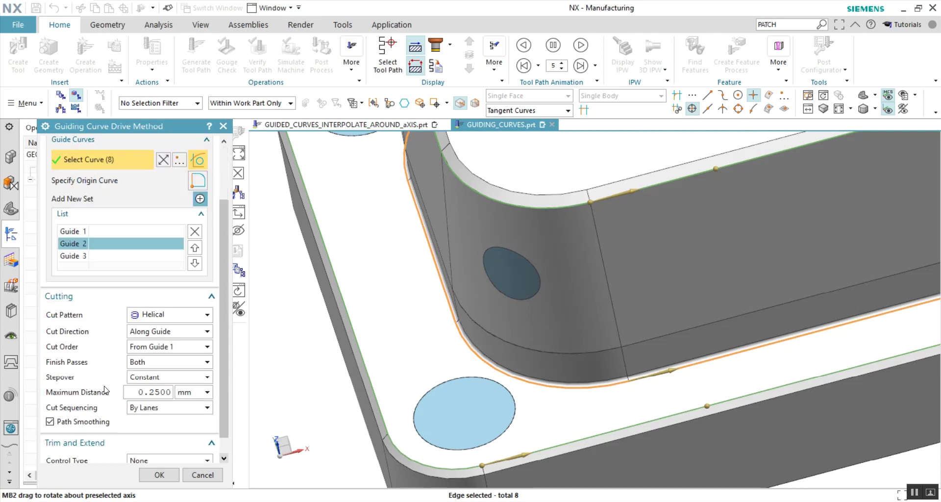
{"action": "scroll", "coordinate": [164, 451], "scroll_direction": "down", "scroll_amount": 3}
{"action": "left_click", "coordinate": [159, 475]}
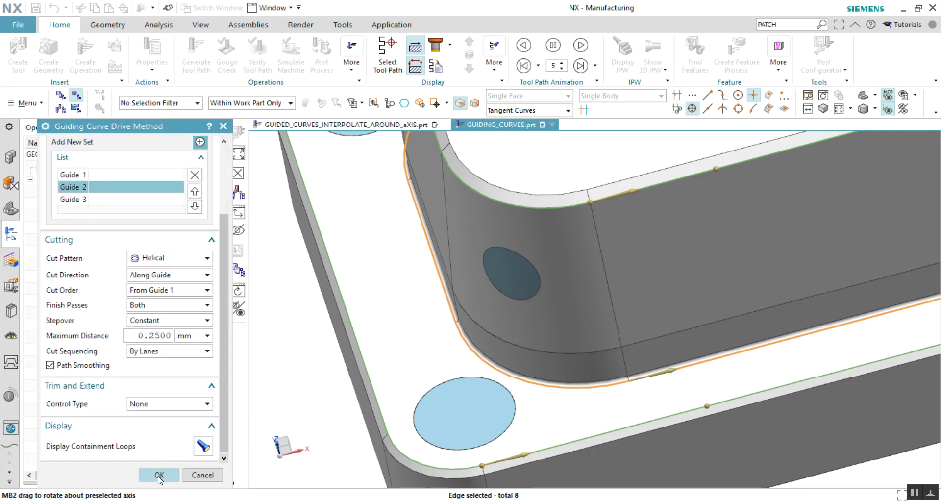
{"action": "left_click", "coordinate": [98, 425]}
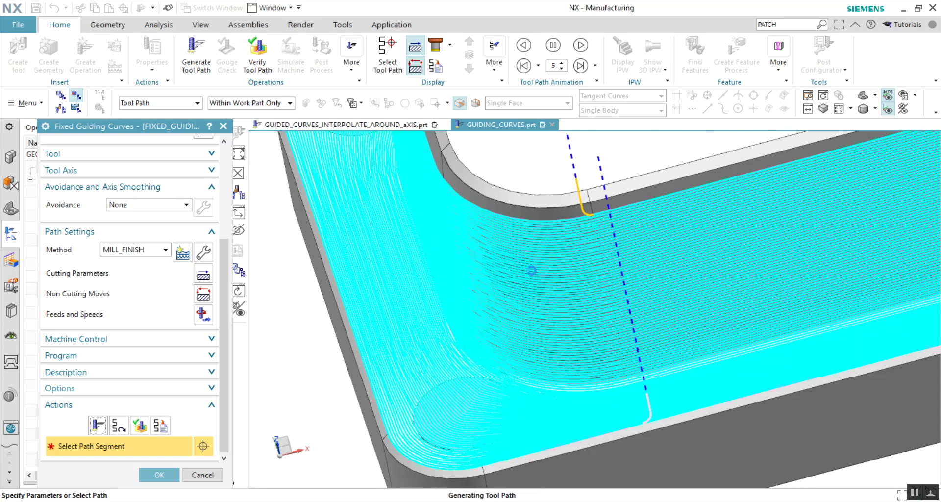
Zoom and orbit around the regenerated wall toolpath, then snap to an orthographic side view with F8.
{"action": "scroll", "coordinate": [493, 347], "scroll_direction": "up", "scroll_amount": 5}
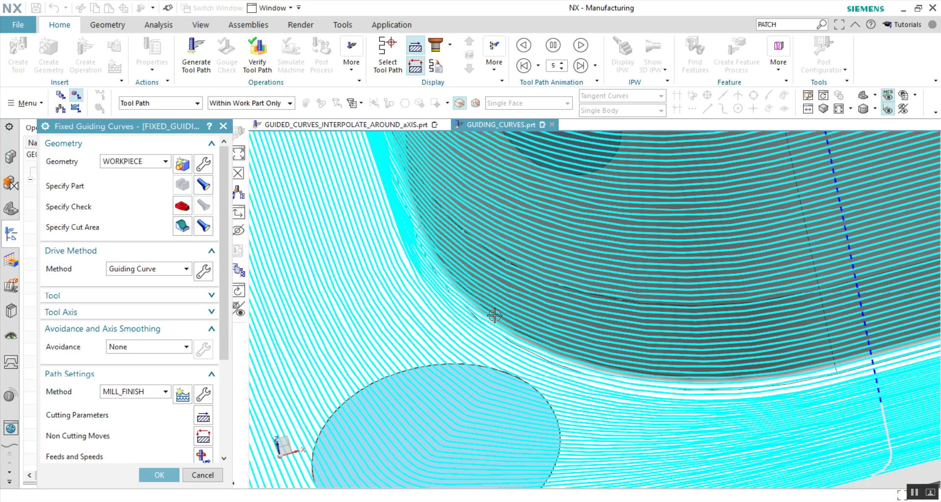
{"action": "scroll", "coordinate": [495, 316], "scroll_direction": "down", "scroll_amount": 5}
{"action": "middle_click_drag", "start_coordinate": [501, 296], "coordinate": [523, 285]}
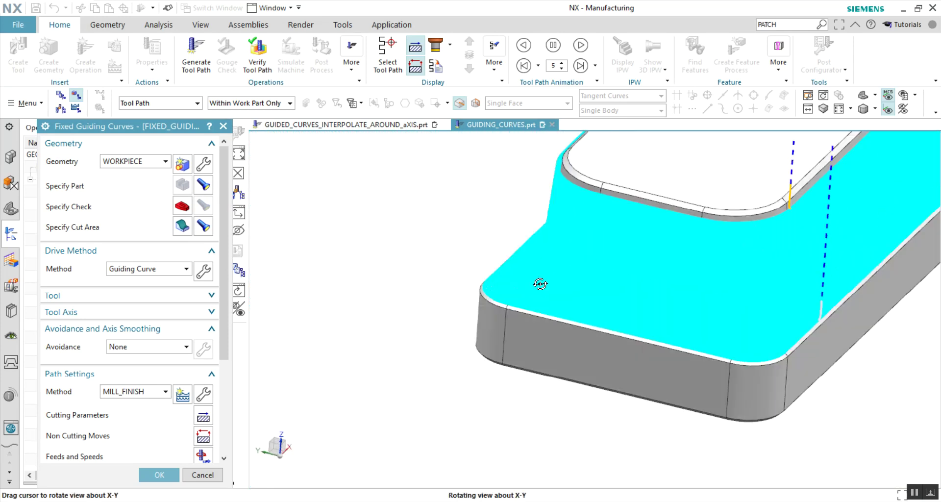
{"action": "scroll", "coordinate": [619, 243], "scroll_direction": "up", "scroll_amount": 5}
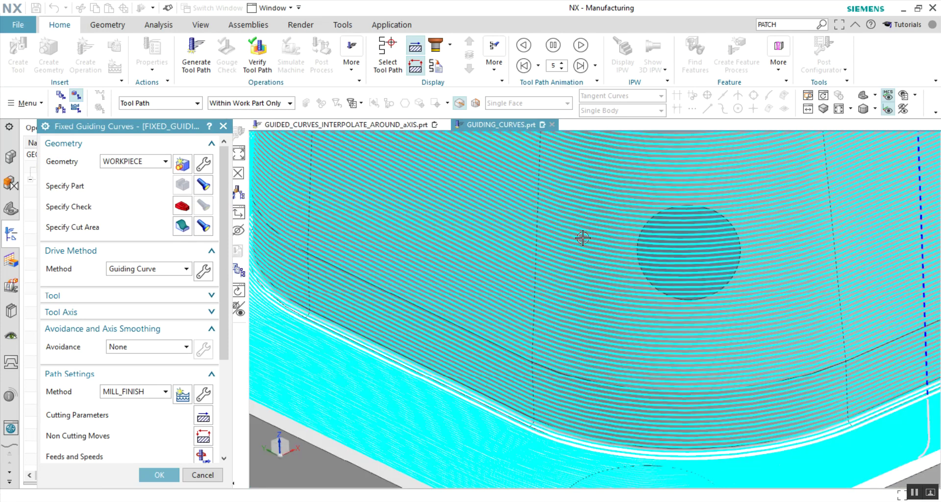
{"action": "scroll", "coordinate": [583, 242], "scroll_direction": "down", "scroll_amount": 3}
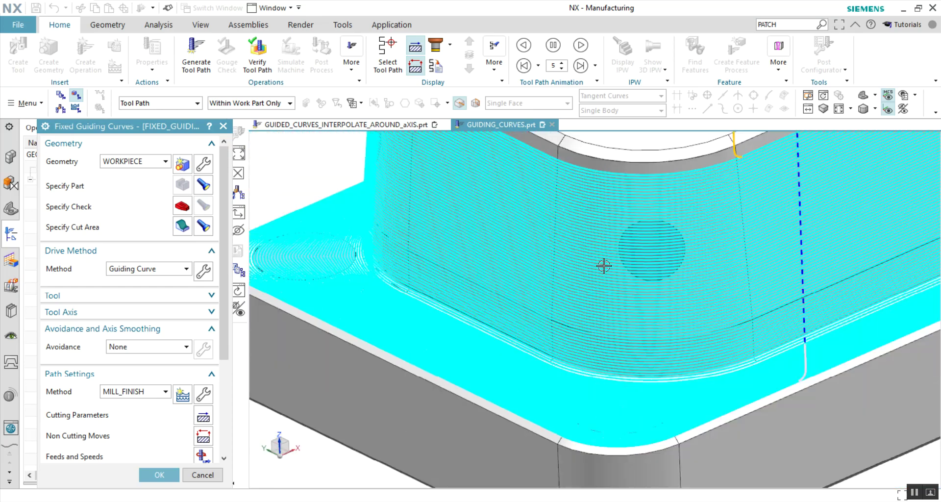
{"action": "scroll", "coordinate": [627, 392], "scroll_direction": "up", "scroll_amount": 3}
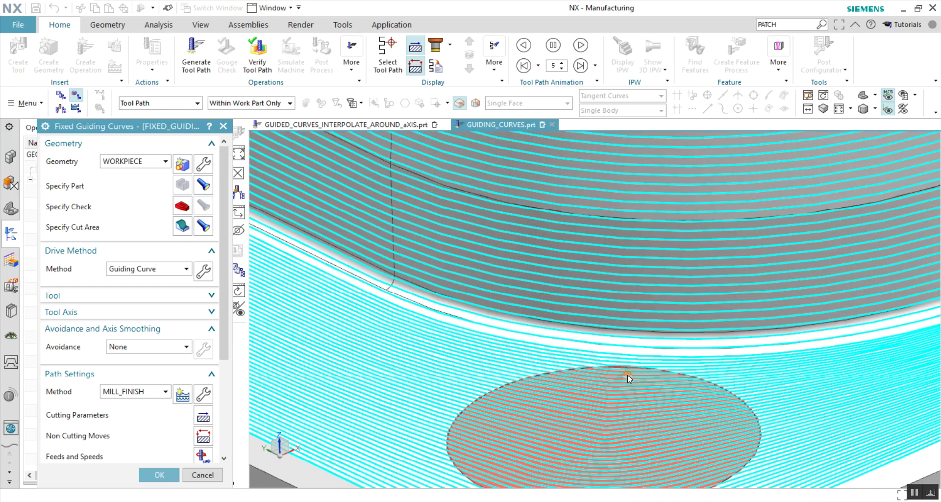
{"action": "middle_click_drag", "start_coordinate": [628, 375], "coordinate": [589, 261]}
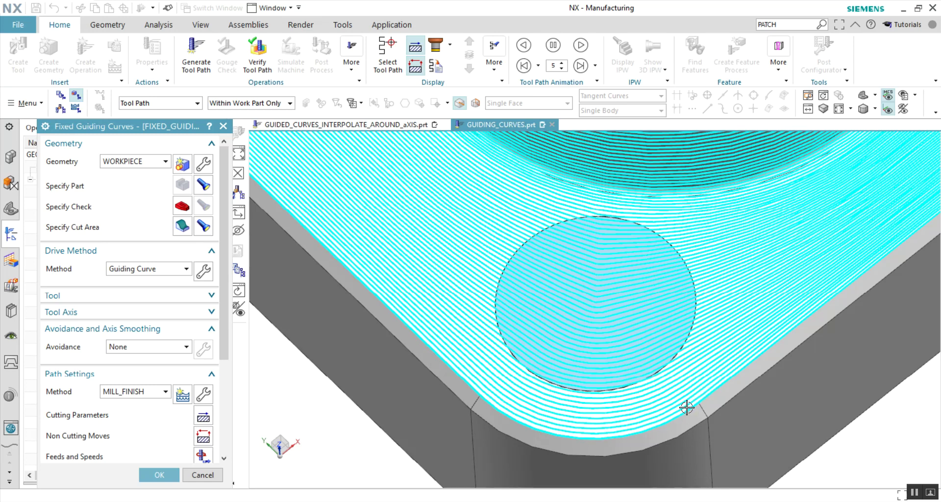
{"action": "scroll", "coordinate": [455, 326], "scroll_direction": "down", "scroll_amount": 3}
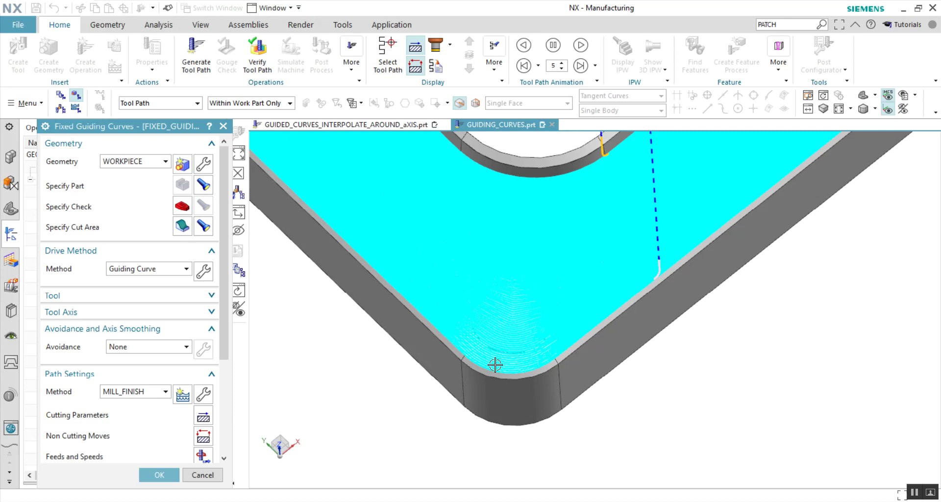
{"action": "middle_click_drag", "start_coordinate": [495, 365], "coordinate": [440, 281]}
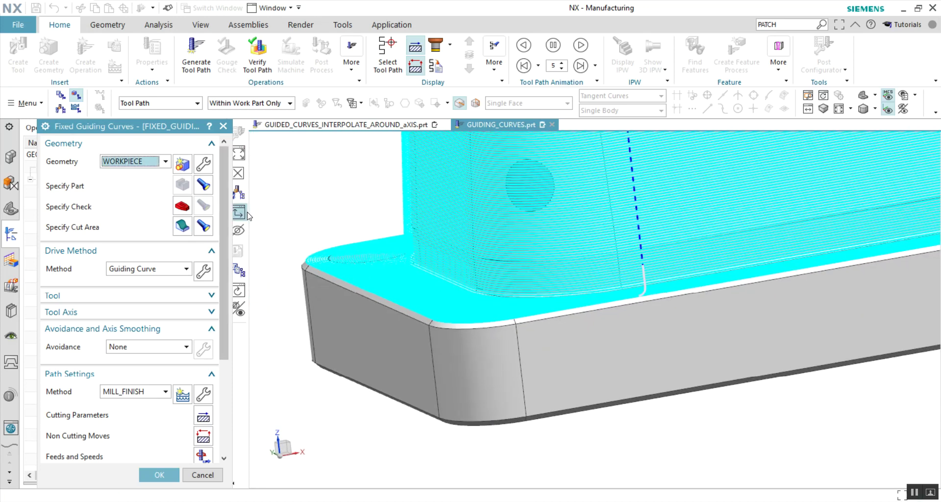
{"action": "scroll", "coordinate": [456, 322], "scroll_direction": "down", "scroll_amount": 2}
{"action": "scroll", "coordinate": [456, 322], "scroll_direction": "down", "scroll_amount": 3}
{"action": "scroll", "coordinate": [502, 238], "scroll_direction": "up", "scroll_amount": 3}
{"action": "scroll", "coordinate": [539, 215], "scroll_direction": "up", "scroll_amount": 2}
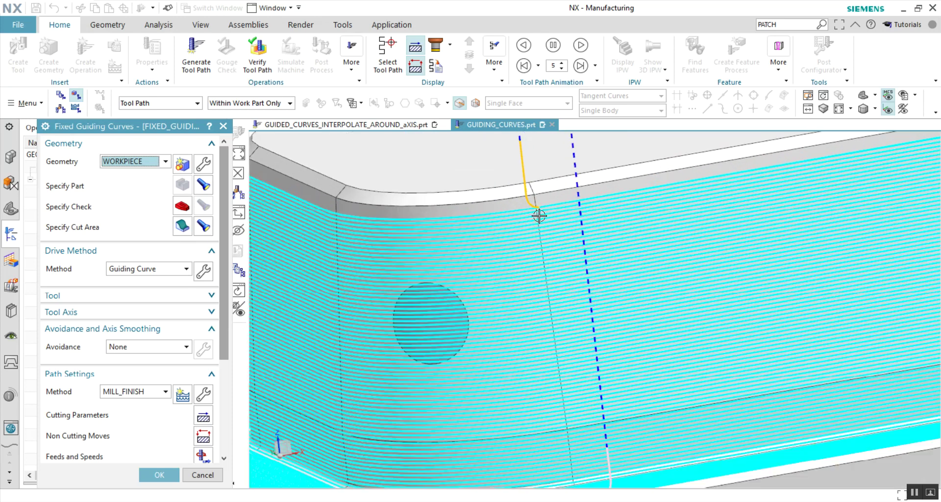
{"action": "key", "text": "F8"}
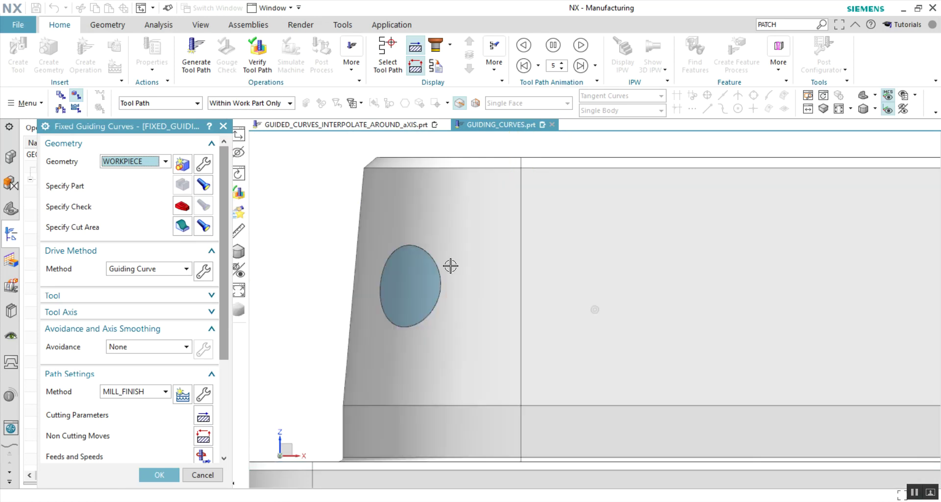
{"action": "scroll", "coordinate": [183, 448], "scroll_direction": "down", "scroll_amount": 3}
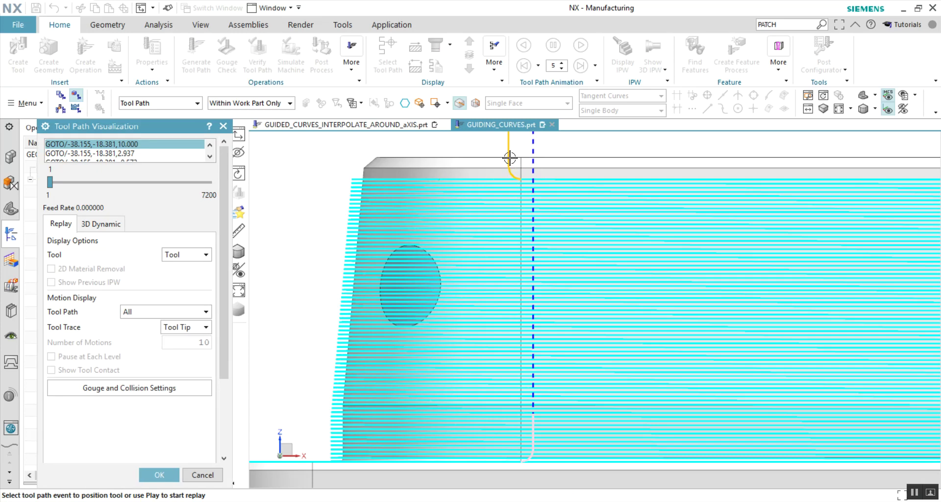
Orbit and zoom from the side view to an angled view of the toolpath.
{"action": "mouse_move", "coordinate": [385, 216]}
{"action": "middle_mouse_down"}
{"action": "mouse_move", "coordinate": [782, 277]}
{"action": "mouse_move", "coordinate": [596, 263]}
{"action": "middle_mouse_up"}
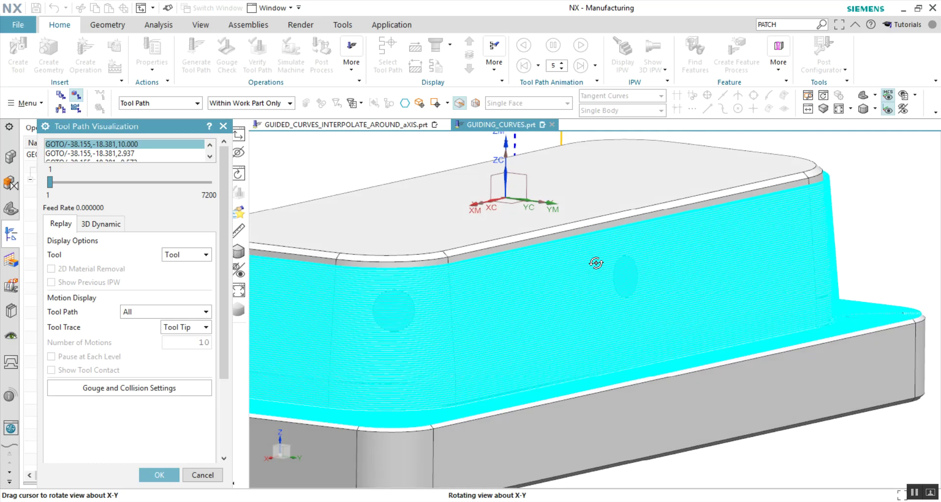
{"action": "scroll", "coordinate": [460, 332], "scroll_direction": "up", "scroll_amount": 3}
{"action": "scroll", "coordinate": [417, 264], "scroll_direction": "down", "scroll_amount": 3}
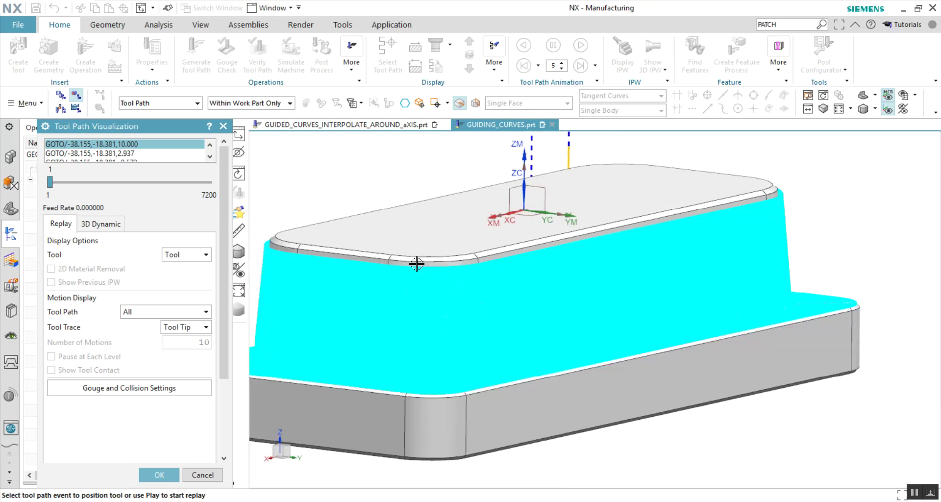
{"action": "scroll", "coordinate": [417, 263], "scroll_direction": "up", "scroll_amount": 5}
{"action": "scroll", "coordinate": [425, 275], "scroll_direction": "up", "scroll_amount": 1}
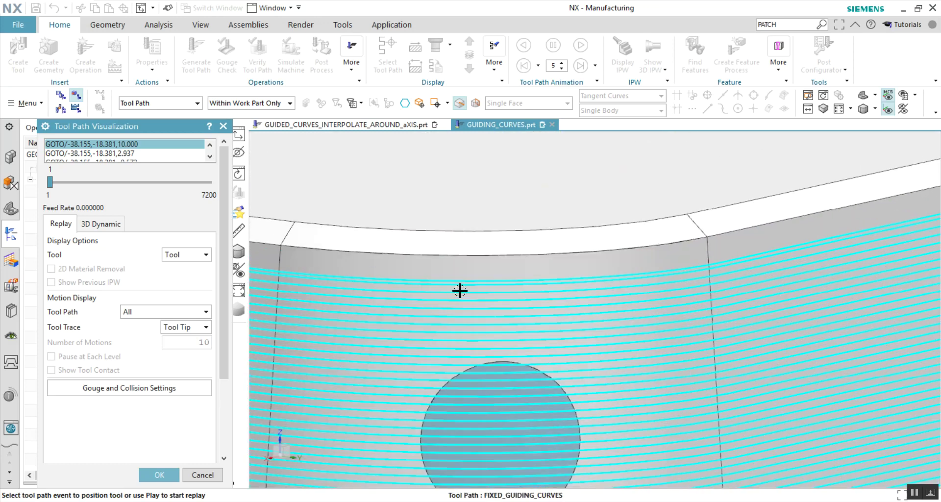
{"action": "scroll", "coordinate": [460, 290], "scroll_direction": "down", "scroll_amount": 2}
{"action": "scroll", "coordinate": [463, 282], "scroll_direction": "down", "scroll_amount": 3}
{"action": "scroll", "coordinate": [481, 314], "scroll_direction": "down", "scroll_amount": 4}
{"action": "middle_click_drag", "start_coordinate": [484, 319], "coordinate": [544, 327]}
{"action": "mouse_move", "coordinate": [479, 292]}
{"action": "middle_mouse_down"}
{"action": "mouse_move", "coordinate": [507, 286]}
{"action": "mouse_move", "coordinate": [499, 294]}
{"action": "mouse_move", "coordinate": [456, 277]}
{"action": "mouse_move", "coordinate": [457, 288]}
{"action": "middle_mouse_up"}
Jump the tool along successive path points, then close the replay.
{"action": "left_click", "coordinate": [377, 325]}
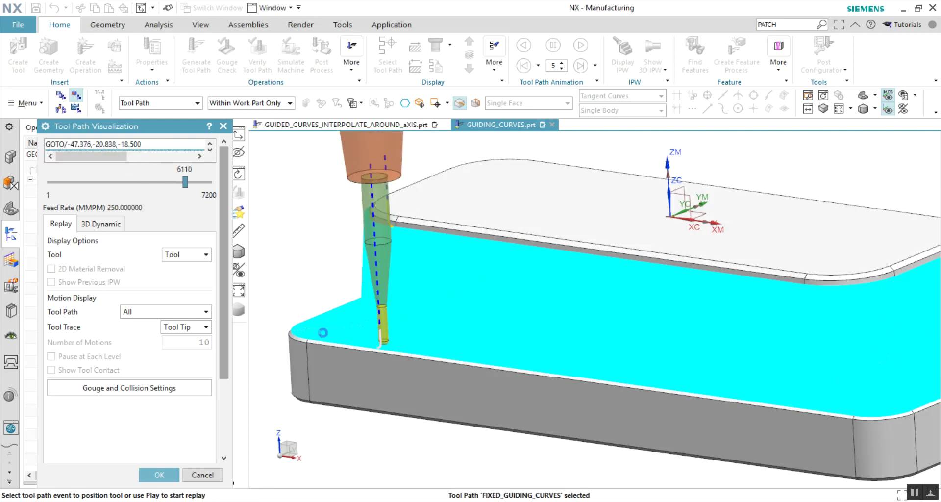
{"action": "left_click", "coordinate": [329, 338]}
{"action": "left_click", "coordinate": [306, 337]}
{"action": "middle_click", "coordinate": [306, 337]}
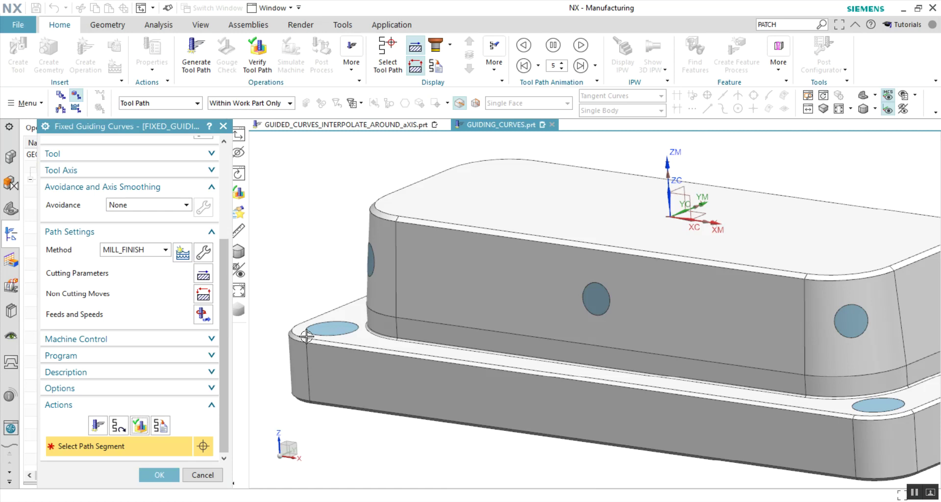
Set Avoidance to Tilt/Retract, then change it back to None.
{"action": "middle_click_drag", "start_coordinate": [414, 304], "coordinate": [400, 308]}
{"action": "left_click", "coordinate": [150, 206]}
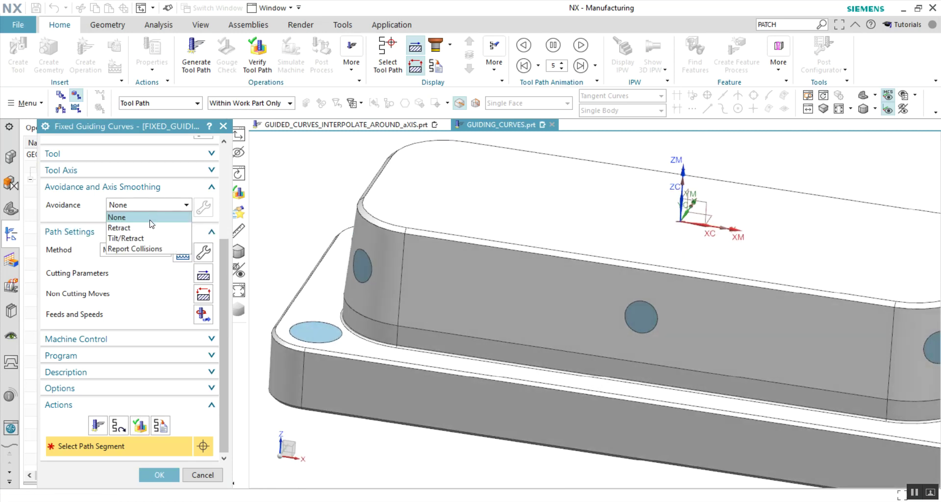
{"action": "left_click", "coordinate": [125, 238]}
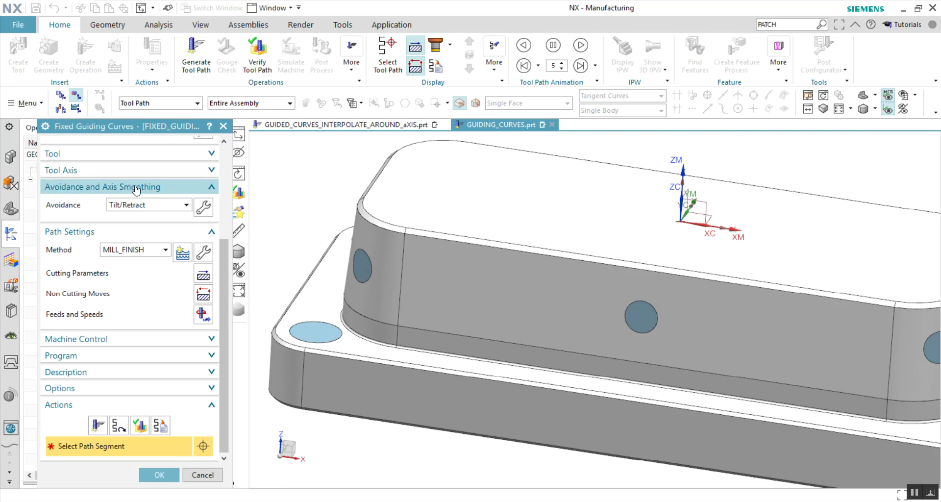
{"action": "left_click", "coordinate": [146, 206]}
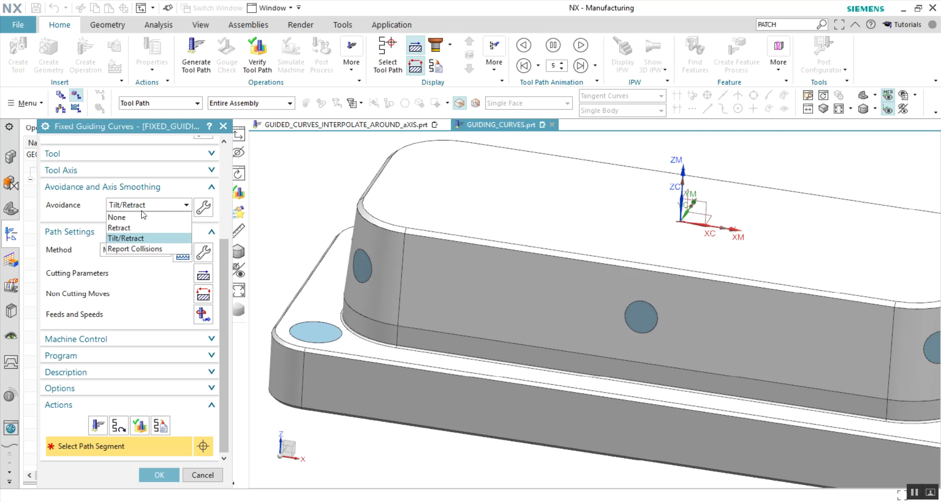
{"action": "left_click", "coordinate": [142, 219]}
Replay the operation's tool path on the part.
{"action": "scroll", "coordinate": [552, 399], "scroll_direction": "up", "scroll_amount": 1}
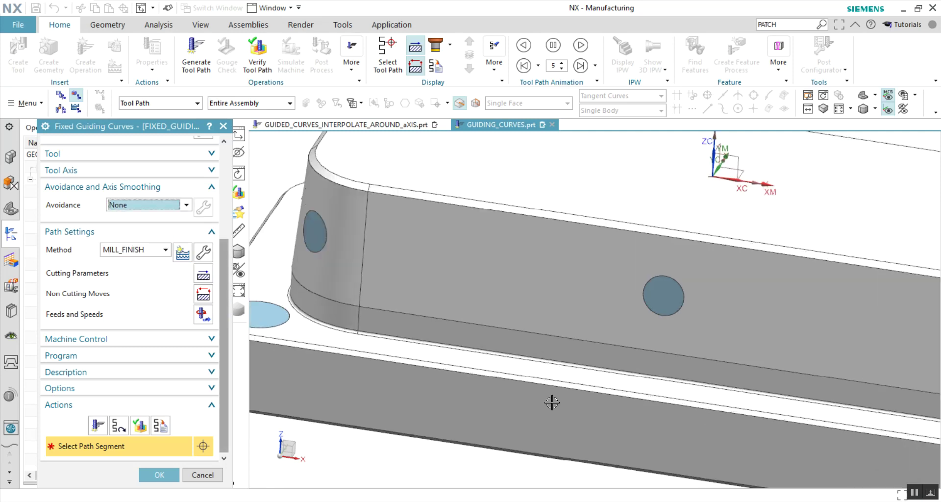
{"action": "scroll", "coordinate": [552, 400], "scroll_direction": "down", "scroll_amount": 2}
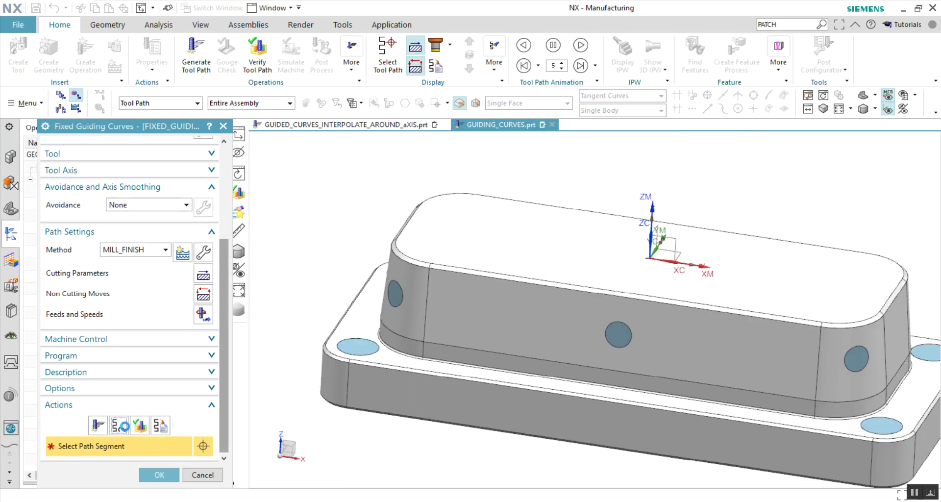
{"action": "left_click", "coordinate": [118, 425]}
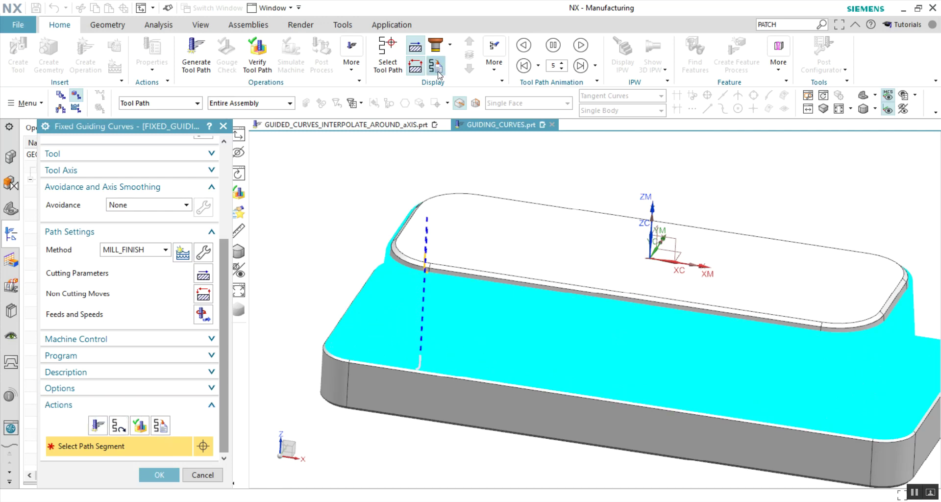
Place the tool on a point of the path and orbit to face the wall's path lines.
{"action": "left_click", "coordinate": [388, 54]}
{"action": "left_click", "coordinate": [420, 341]}
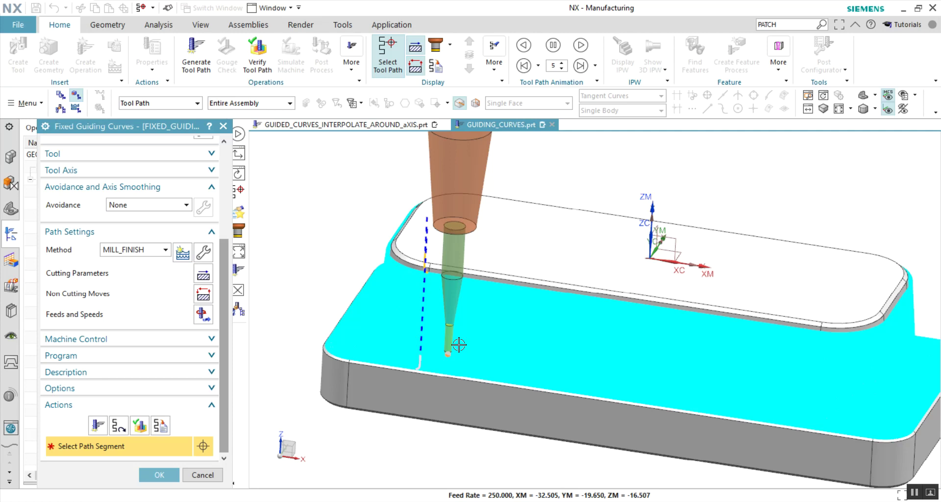
{"action": "middle_click_drag", "start_coordinate": [464, 334], "coordinate": [429, 328]}
{"action": "scroll", "coordinate": [534, 287], "scroll_direction": "up", "scroll_amount": 5}
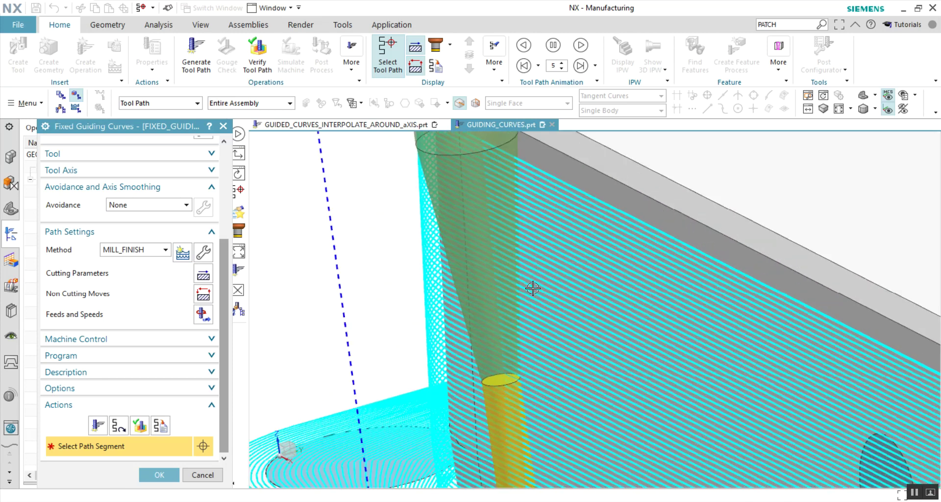
{"action": "scroll", "coordinate": [508, 290], "scroll_direction": "up", "scroll_amount": 3}
{"action": "mouse_move", "coordinate": [508, 290]}
{"action": "middle_mouse_down"}
{"action": "mouse_move", "coordinate": [507, 279]}
{"action": "mouse_move", "coordinate": [317, 266]}
{"action": "mouse_move", "coordinate": [305, 250]}
{"action": "mouse_move", "coordinate": [295, 252]}
{"action": "mouse_move", "coordinate": [325, 245]}
{"action": "mouse_move", "coordinate": [396, 263]}
{"action": "mouse_move", "coordinate": [391, 257]}
{"action": "mouse_move", "coordinate": [402, 269]}
{"action": "middle_mouse_up"}
{"action": "scroll", "coordinate": [407, 275], "scroll_direction": "down", "scroll_amount": 5}
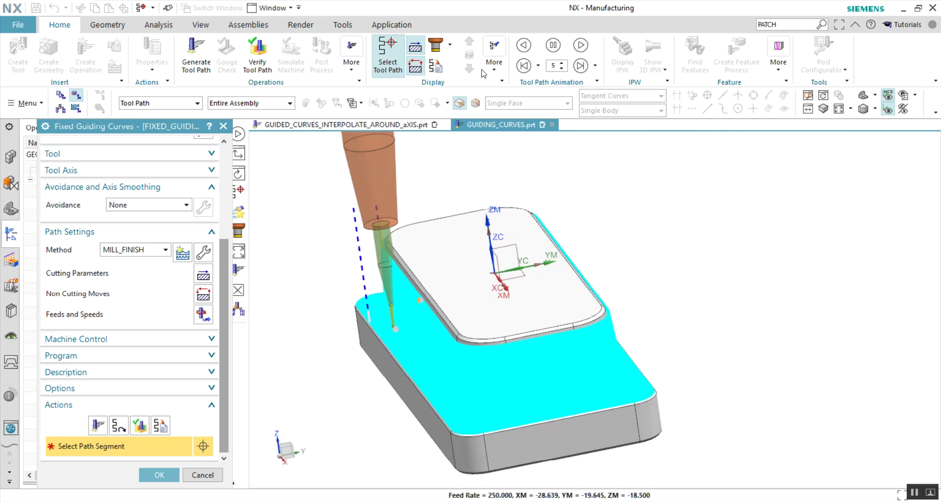
Check the Tool Path Analysis types, keeping Segment Length, then close the analysis.
{"action": "left_click", "coordinate": [493, 74]}
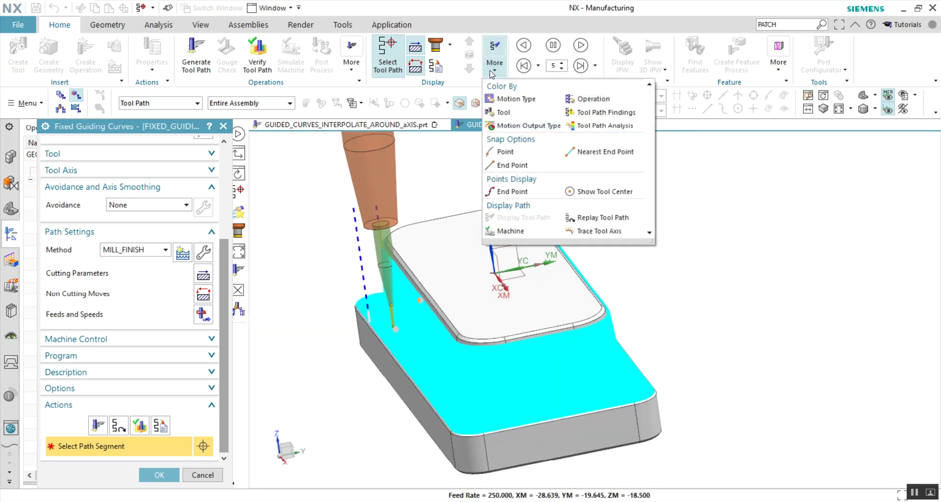
{"action": "left_click", "coordinate": [583, 127]}
{"action": "left_click", "coordinate": [117, 162]}
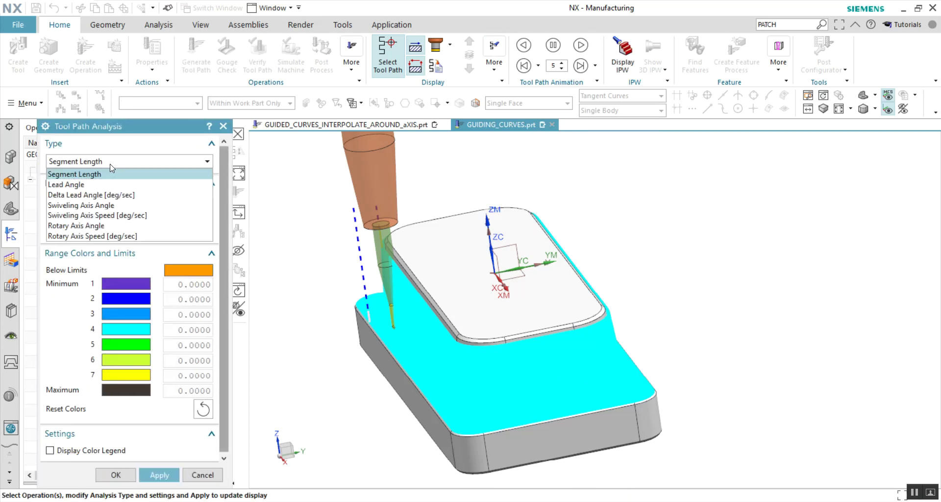
{"action": "left_click", "coordinate": [117, 171]}
{"action": "left_click", "coordinate": [223, 126]}
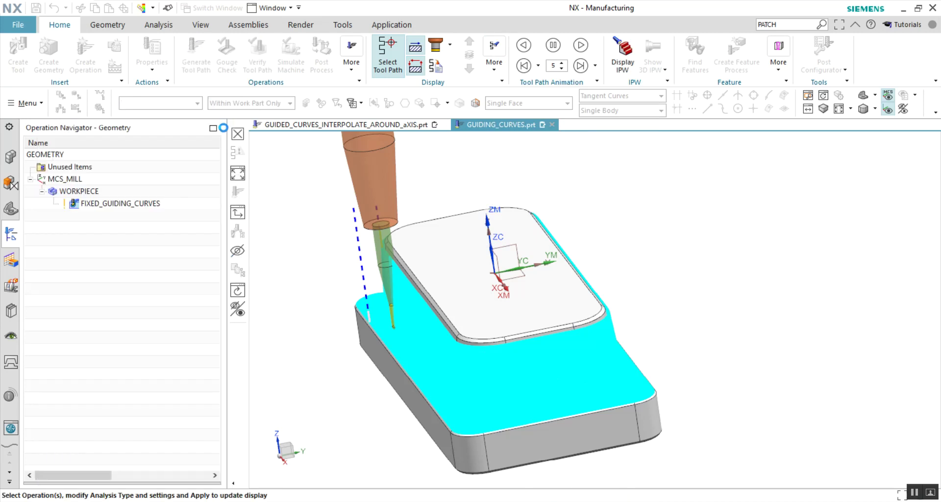
{"action": "left_click", "coordinate": [140, 206]}
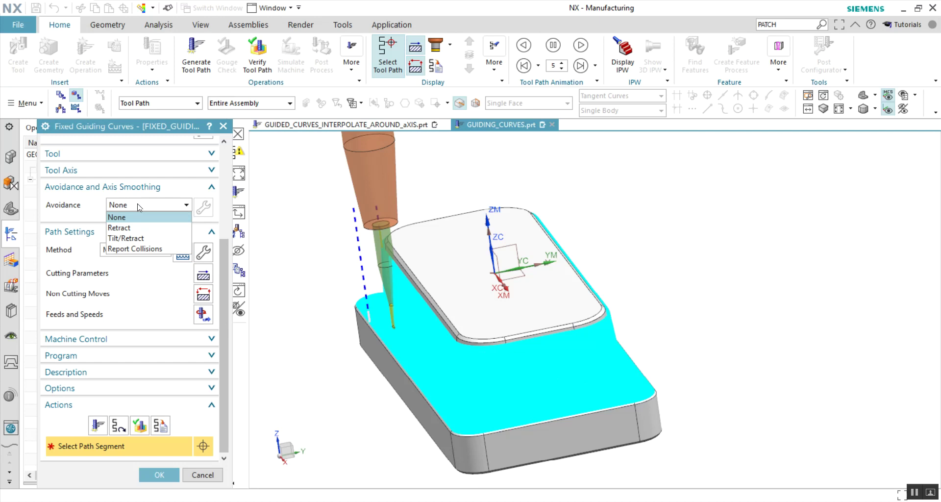
Set Avoidance to Report Collisions, regenerate the path, and accept to get the gouge report.
{"action": "left_click", "coordinate": [135, 249]}
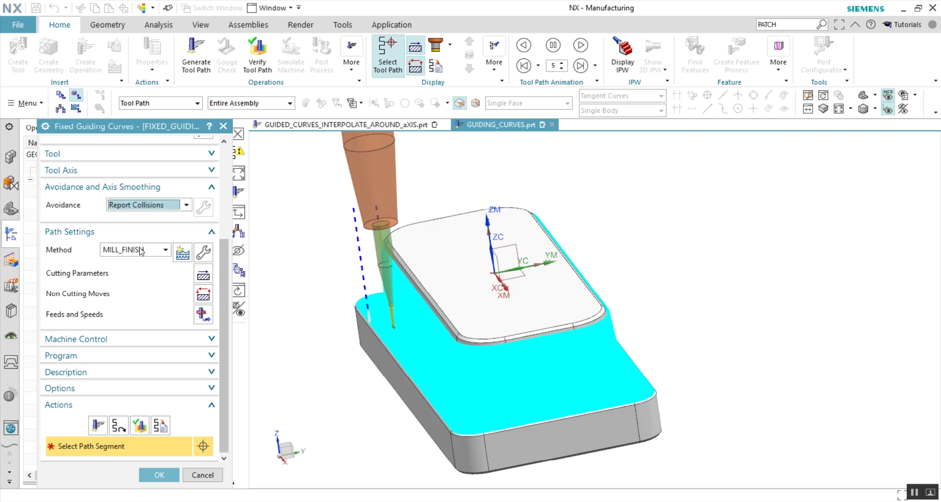
{"action": "left_click", "coordinate": [97, 427]}
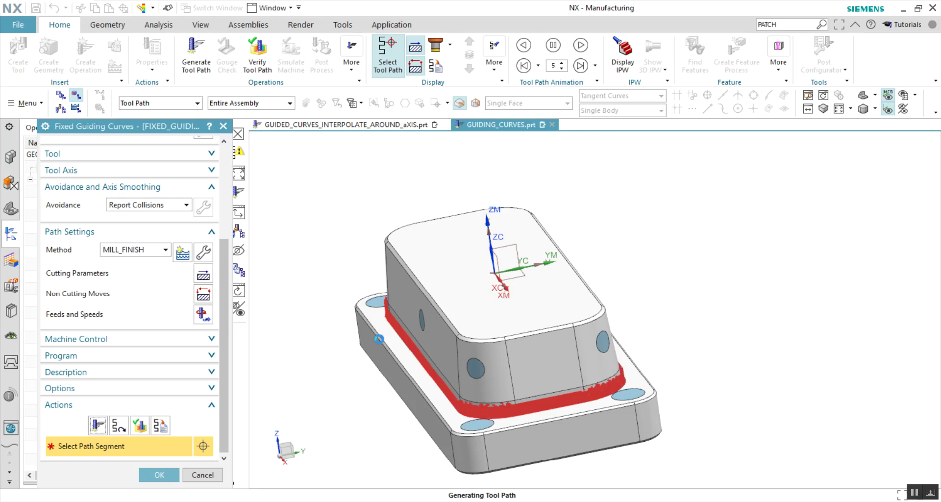
{"action": "middle_click", "coordinate": [381, 337]}
{"action": "scroll", "coordinate": [387, 271], "scroll_direction": "down", "scroll_amount": 5}
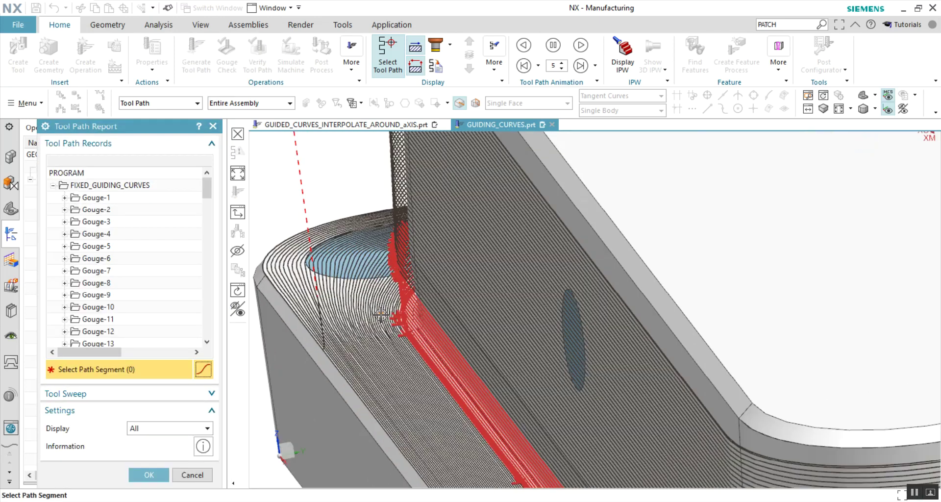
Pick a tool path segment on the long side wall and set the report Display to Findings.
{"action": "scroll", "coordinate": [388, 270], "scroll_direction": "down", "scroll_amount": 3}
{"action": "scroll", "coordinate": [387, 270], "scroll_direction": "up", "scroll_amount": 2}
{"action": "scroll", "coordinate": [386, 269], "scroll_direction": "up", "scroll_amount": 2}
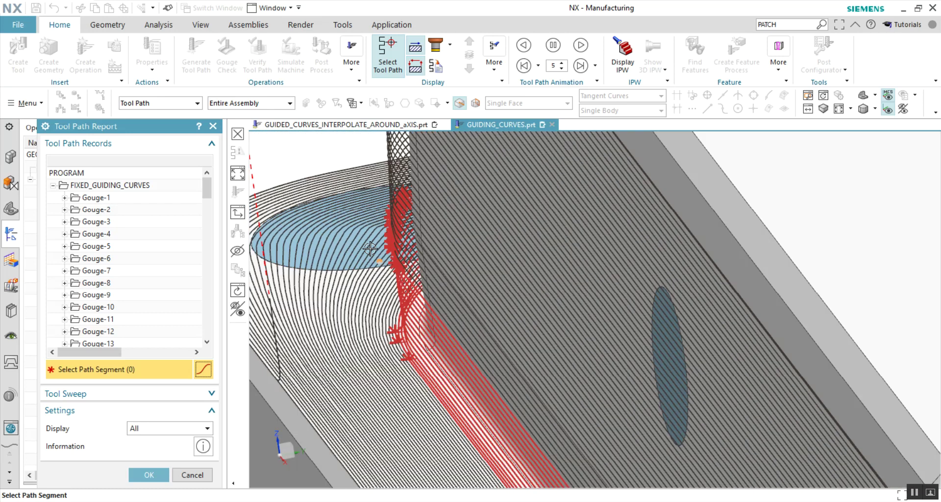
{"action": "scroll", "coordinate": [387, 269], "scroll_direction": "up", "scroll_amount": 2}
{"action": "middle_click_drag", "start_coordinate": [404, 284], "coordinate": [388, 288]}
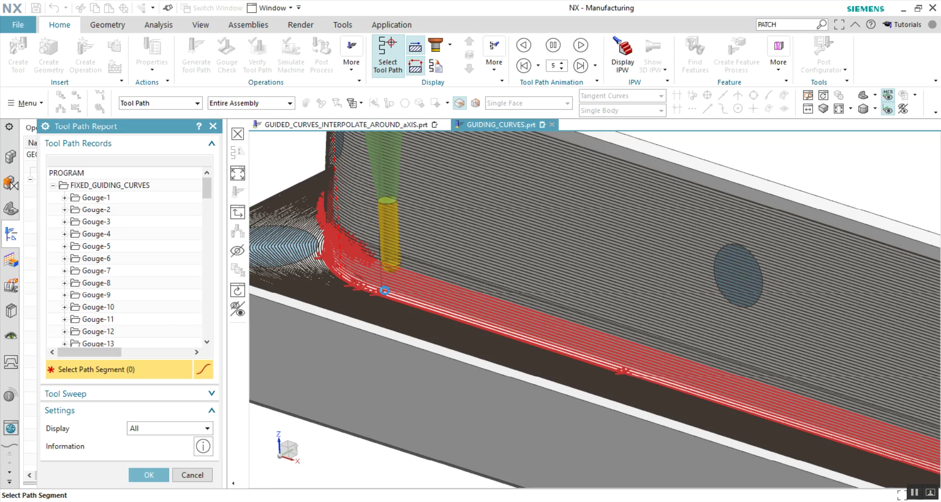
{"action": "left_click", "coordinate": [386, 299]}
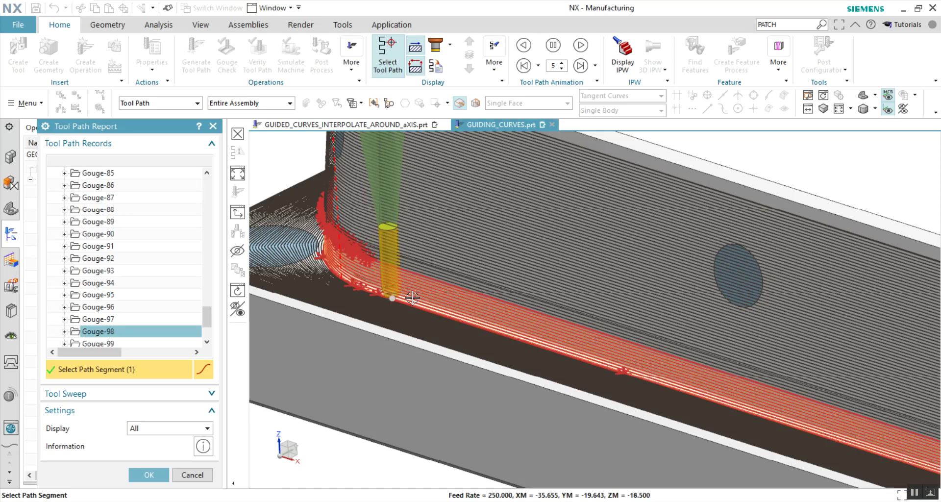
{"action": "scroll", "coordinate": [175, 287], "scroll_direction": "up", "scroll_amount": 1}
{"action": "scroll", "coordinate": [133, 242], "scroll_direction": "up", "scroll_amount": 2}
{"action": "scroll", "coordinate": [132, 242], "scroll_direction": "up", "scroll_amount": 15}
{"action": "scroll", "coordinate": [135, 245], "scroll_direction": "up", "scroll_amount": 3}
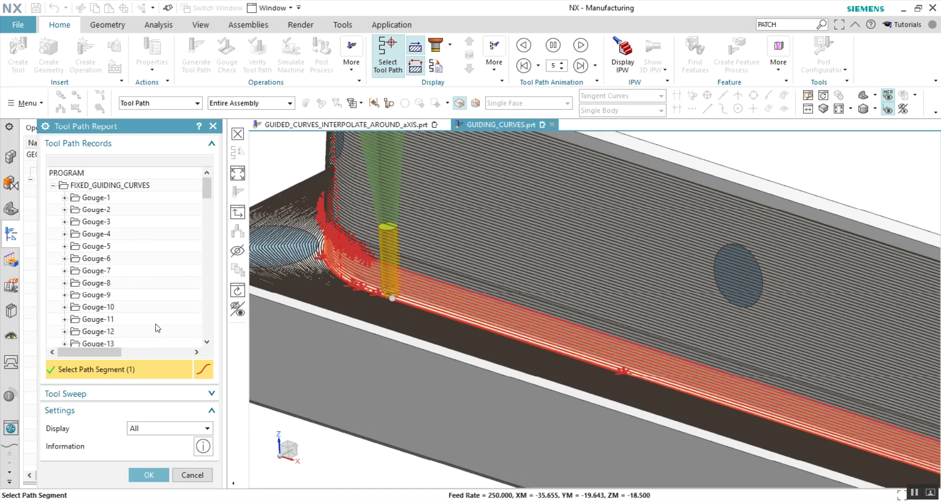
{"action": "left_click", "coordinate": [157, 429]}
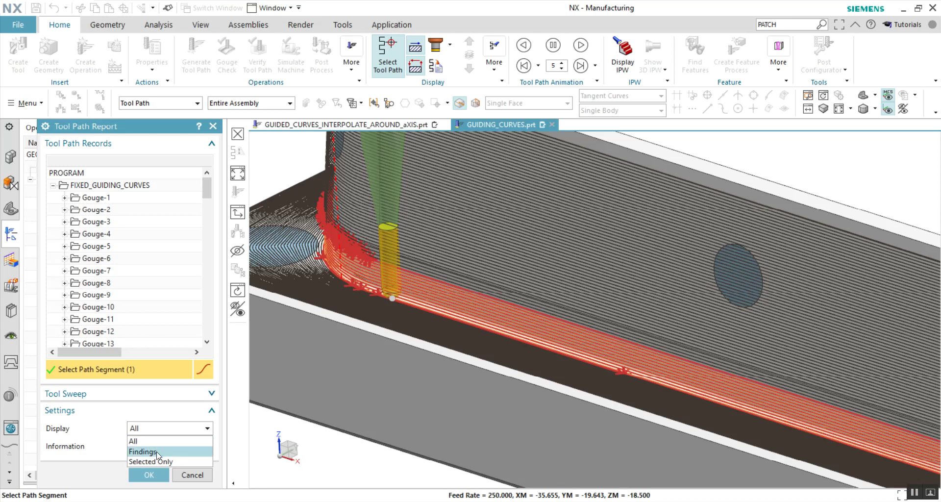
{"action": "left_click", "coordinate": [157, 452]}
Fit and orbit the part to inspect the flagged gouge areas, then close the report.
{"action": "key", "text": "ctrl+f"}
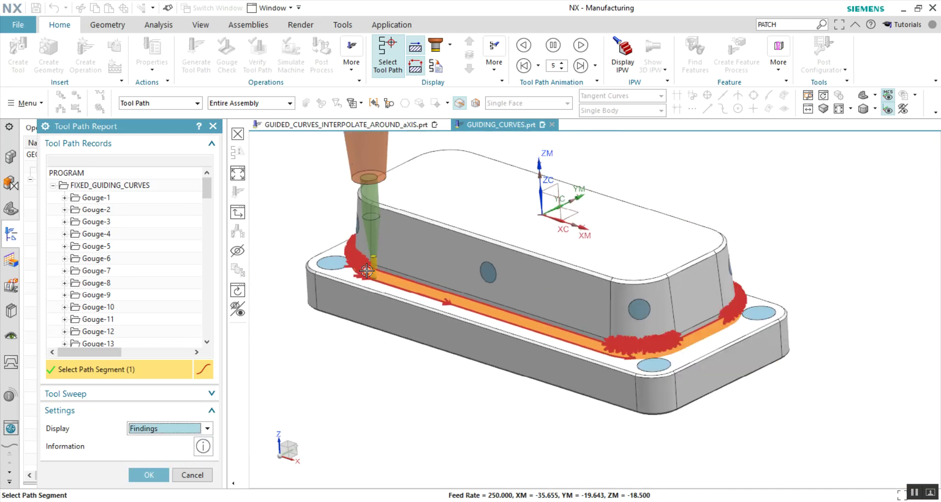
{"action": "middle_click_drag", "start_coordinate": [502, 315], "coordinate": [508, 319]}
{"action": "scroll", "coordinate": [509, 319], "scroll_direction": "up", "scroll_amount": 5}
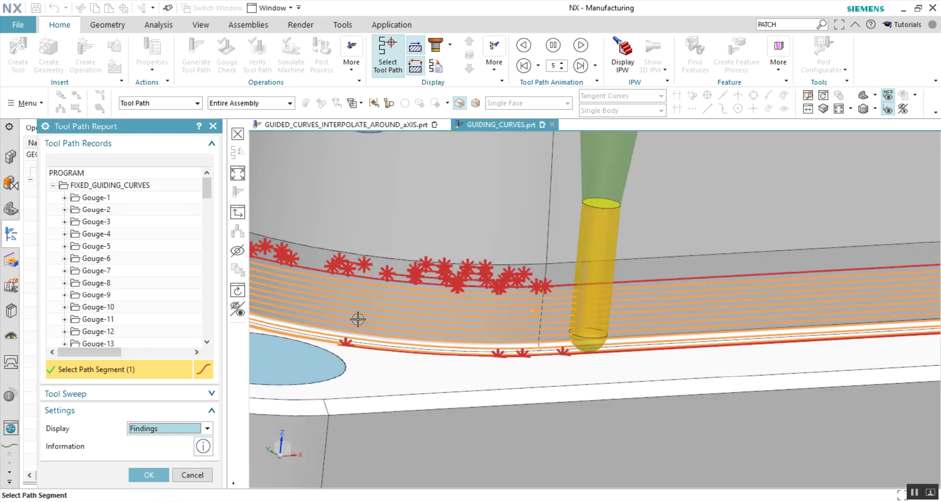
{"action": "scroll", "coordinate": [406, 299], "scroll_direction": "up", "scroll_amount": 2}
{"action": "scroll", "coordinate": [406, 298], "scroll_direction": "down", "scroll_amount": 3}
{"action": "scroll", "coordinate": [420, 260], "scroll_direction": "up", "scroll_amount": 3}
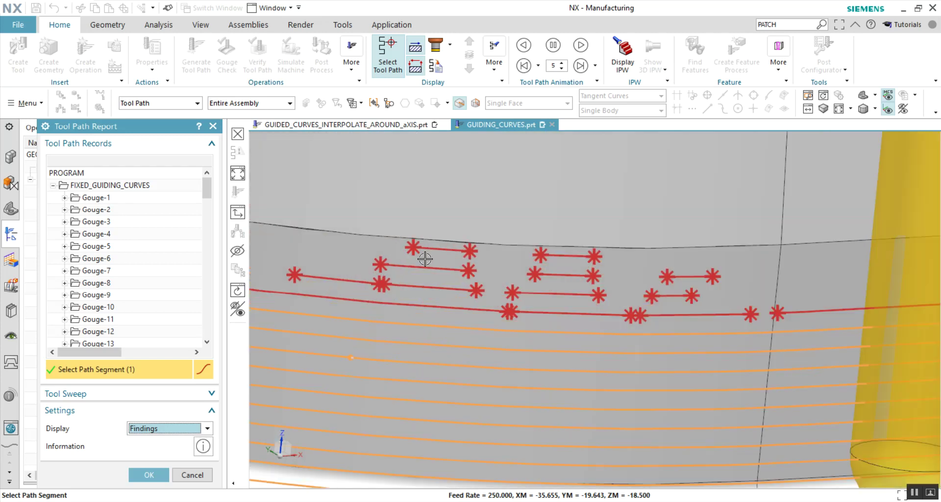
{"action": "scroll", "coordinate": [420, 273], "scroll_direction": "down", "scroll_amount": 2}
{"action": "scroll", "coordinate": [420, 272], "scroll_direction": "down", "scroll_amount": 1}
{"action": "scroll", "coordinate": [420, 273], "scroll_direction": "down", "scroll_amount": 2}
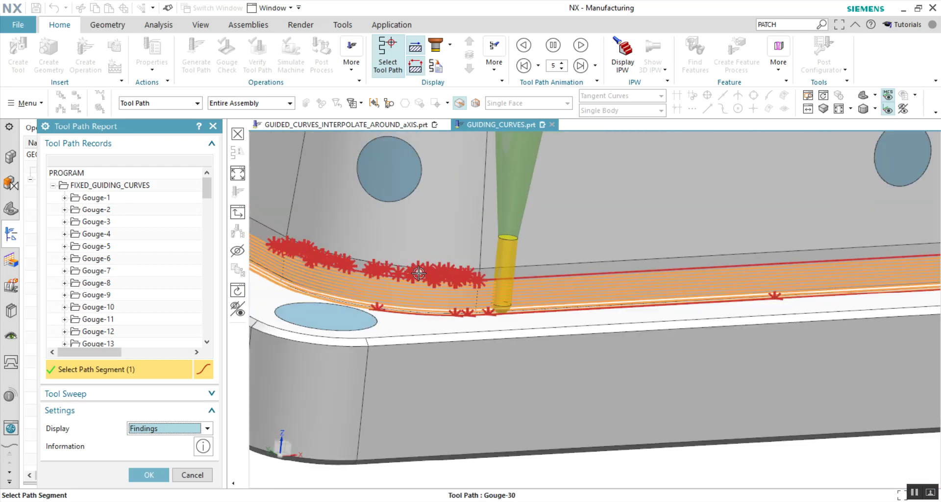
{"action": "scroll", "coordinate": [394, 305], "scroll_direction": "down", "scroll_amount": 2}
{"action": "mouse_move", "coordinate": [394, 304]}
{"action": "middle_mouse_down"}
{"action": "mouse_move", "coordinate": [442, 345]}
{"action": "mouse_move", "coordinate": [419, 282]}
{"action": "middle_mouse_up"}
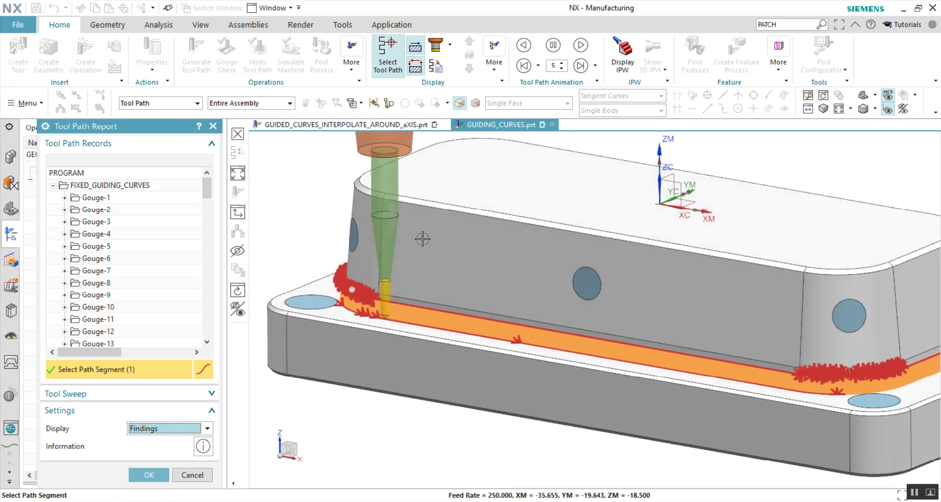
{"action": "left_click", "coordinate": [394, 306]}
{"action": "left_click", "coordinate": [182, 472]}
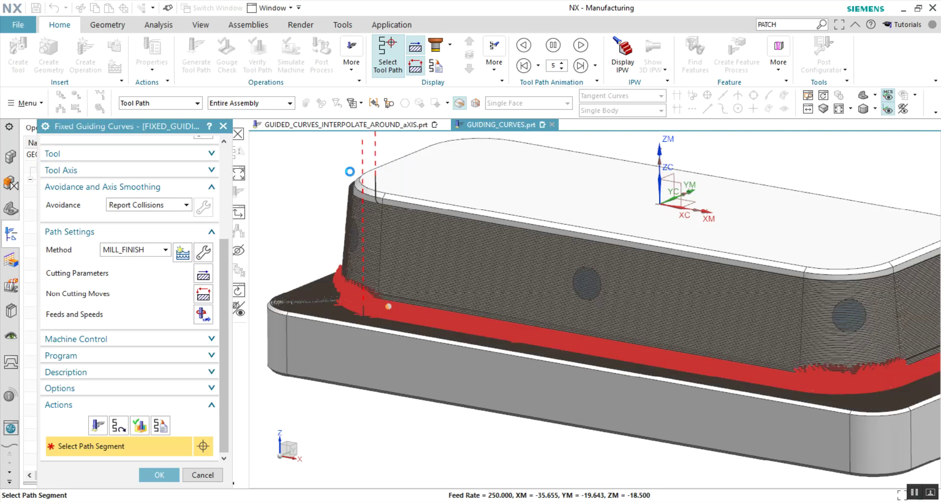
Reopen the Fixed Guiding Curves operation and set Avoidance to Tilt/Retract.
{"action": "key", "text": "Escape"}
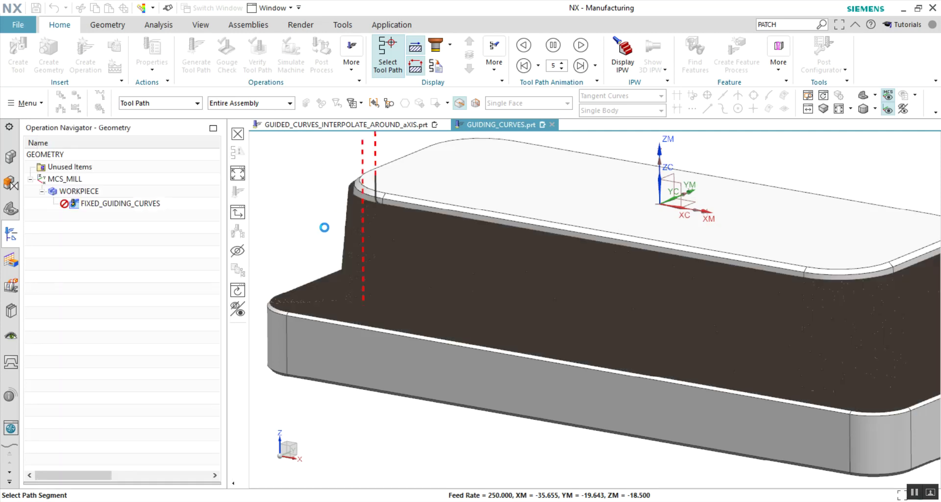
{"action": "double_click", "coordinate": [358, 296]}
{"action": "scroll", "coordinate": [358, 296], "scroll_direction": "up", "scroll_amount": 3}
{"action": "scroll", "coordinate": [358, 297], "scroll_direction": "up", "scroll_amount": 2}
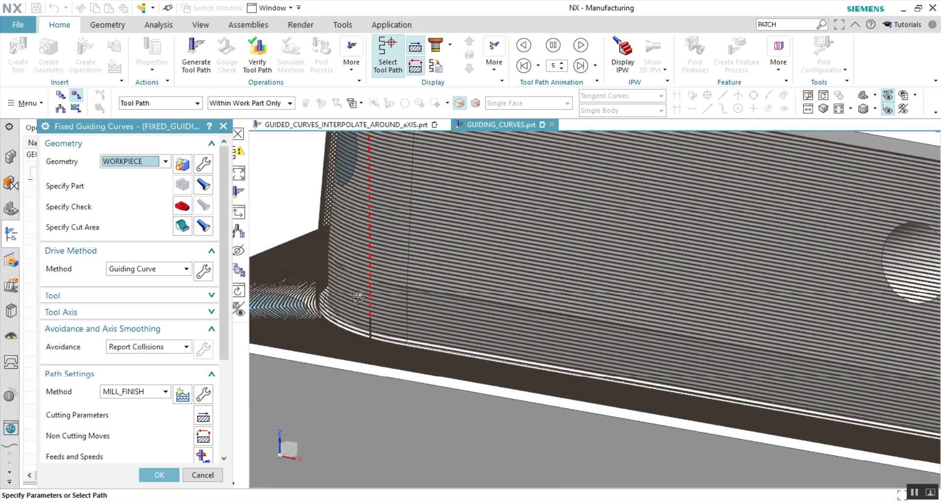
{"action": "scroll", "coordinate": [358, 296], "scroll_direction": "down", "scroll_amount": 3}
{"action": "scroll", "coordinate": [358, 296], "scroll_direction": "down", "scroll_amount": 2}
{"action": "left_click", "coordinate": [172, 347]}
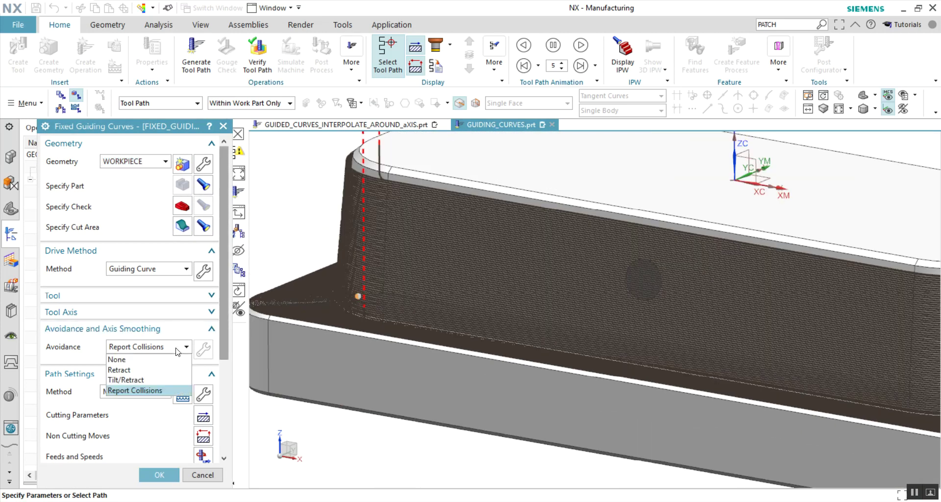
{"action": "left_click", "coordinate": [165, 380]}
{"action": "scroll", "coordinate": [404, 344], "scroll_direction": "down", "scroll_amount": 3}
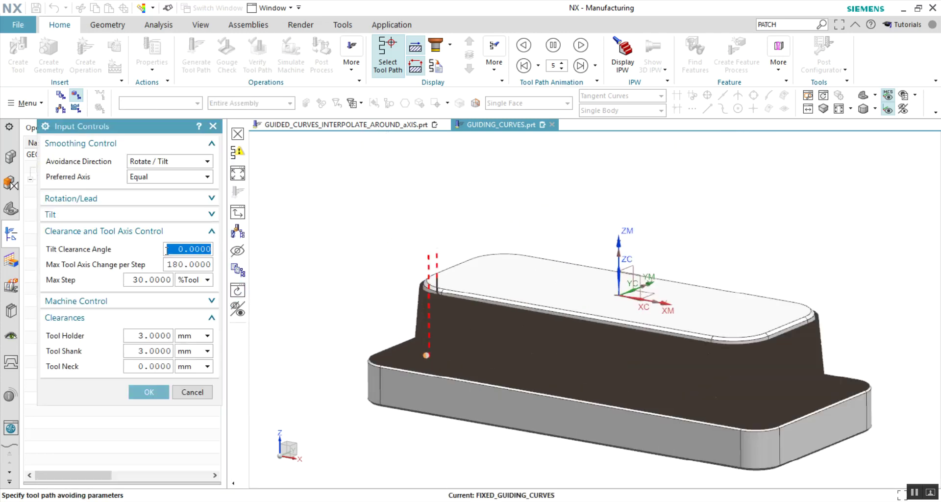
Set the Preferred Axis for avoidance to Prefer Tilt.
{"action": "left_click", "coordinate": [163, 218]}
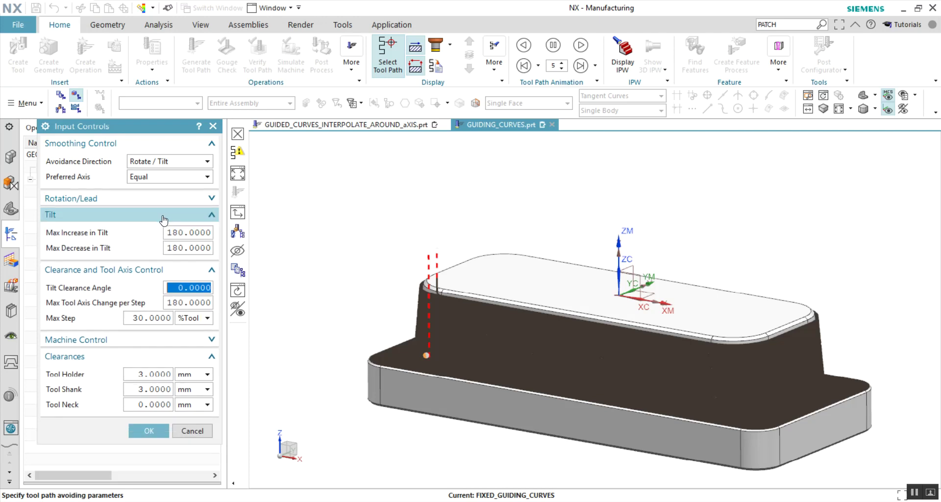
{"action": "left_click", "coordinate": [198, 233]}
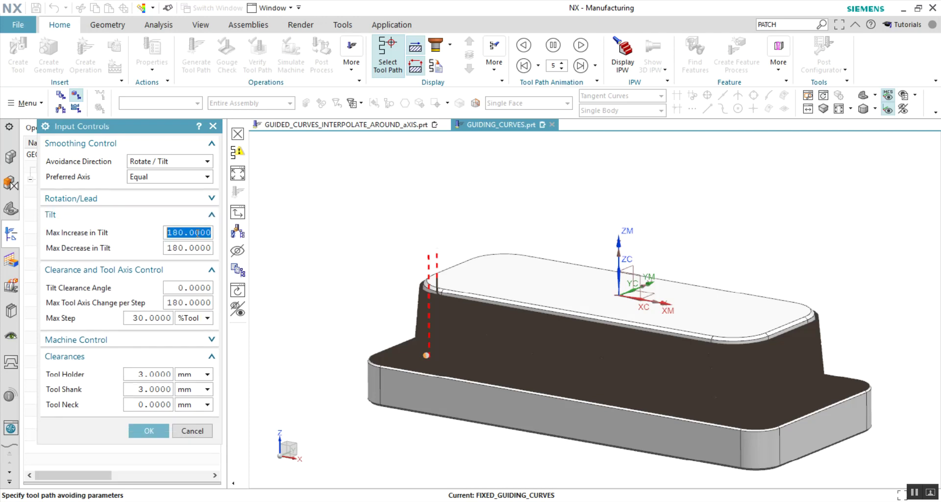
{"action": "left_click", "coordinate": [172, 200]}
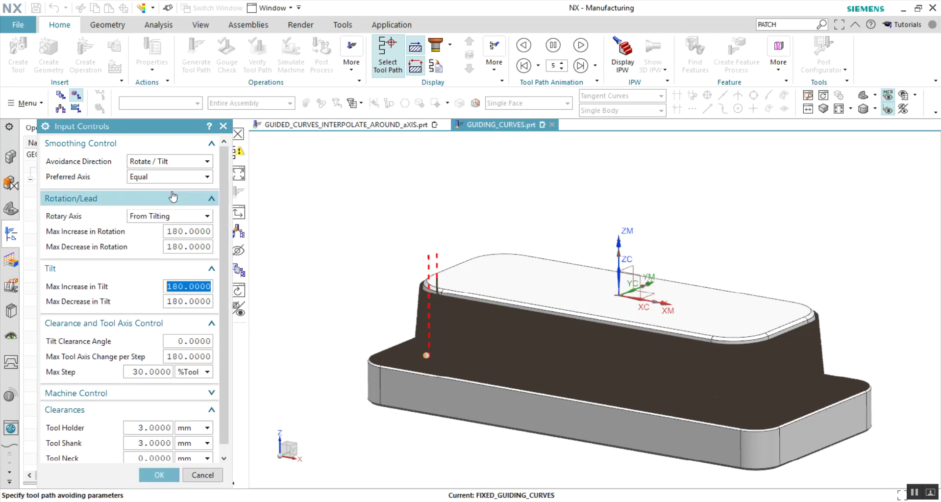
{"action": "left_click", "coordinate": [171, 178]}
{"action": "left_click", "coordinate": [166, 210]}
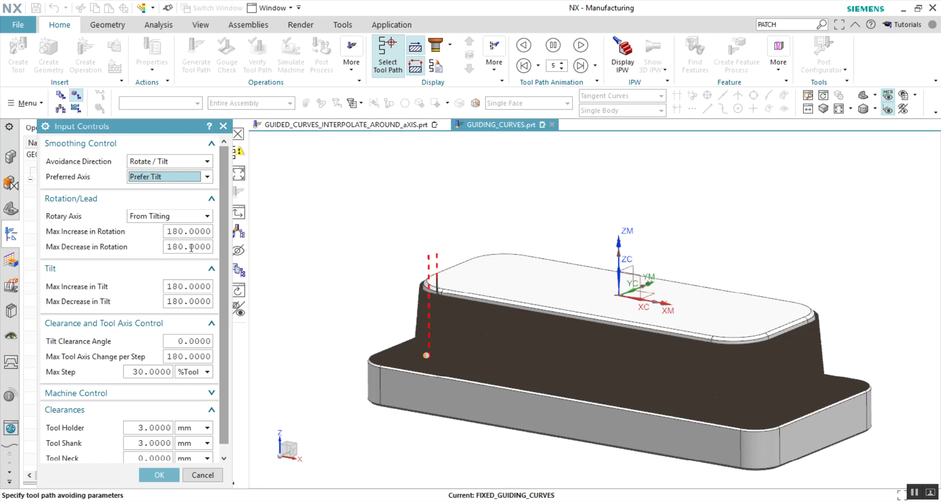
Set Max Increase and Decrease in Tilt to 40 and Max Tool Axis Change per Step to 0.5.
{"action": "left_click", "coordinate": [188, 286]}
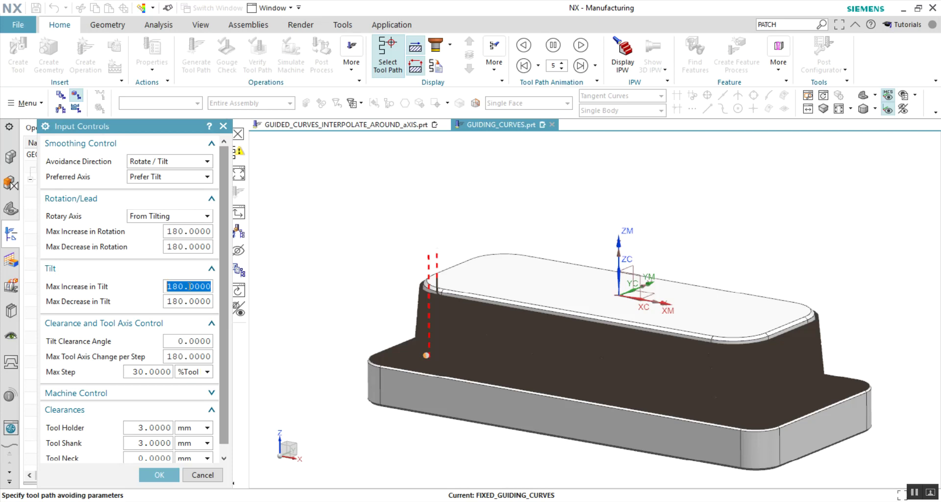
{"action": "type", "text": "4"}
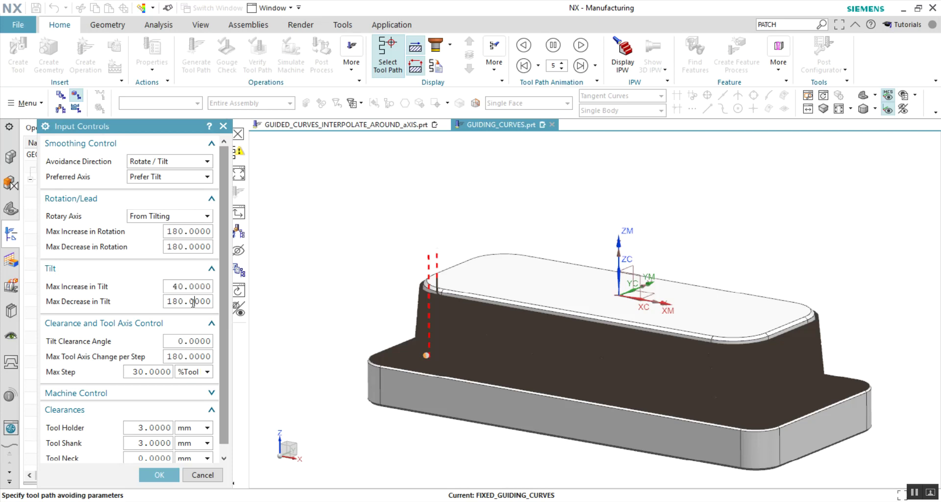
{"action": "left_click", "coordinate": [192, 301]}
{"action": "type", "text": "40"}
{"action": "left_click", "coordinate": [181, 337]}
{"action": "left_click", "coordinate": [188, 357]}
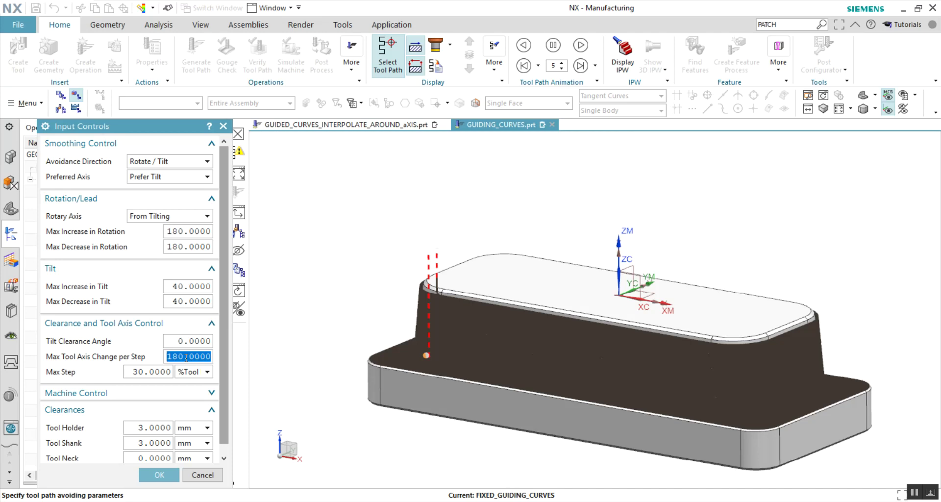
{"action": "type", "text": "0.5"}
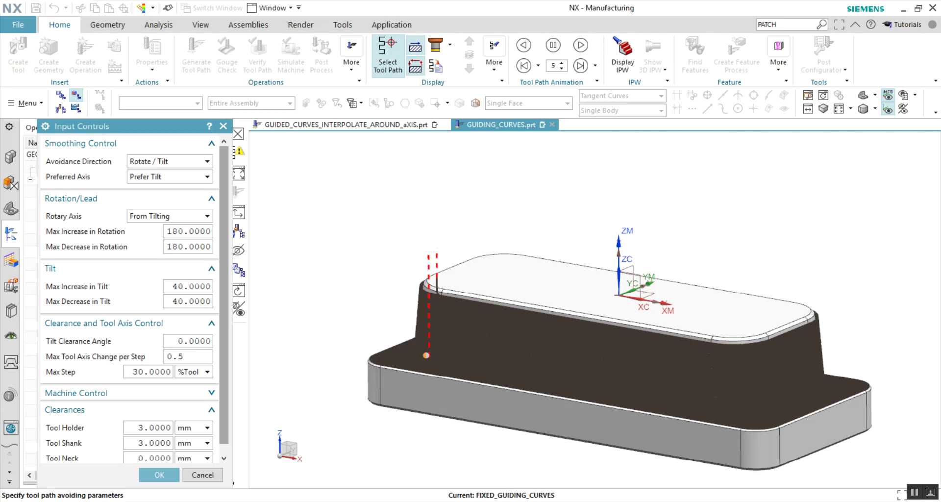
Set Tool Holder and Tool Shank clearances to 1 mm and accept the Input Controls.
{"action": "scroll", "coordinate": [141, 421], "scroll_direction": "down", "scroll_amount": 1}
{"action": "left_click", "coordinate": [142, 419]}
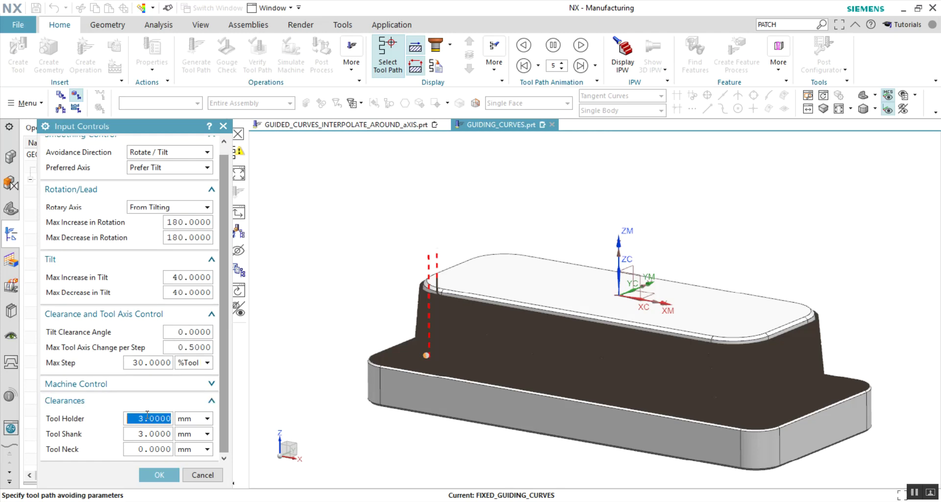
{"action": "type", "text": "1"}
{"action": "left_click", "coordinate": [146, 434]}
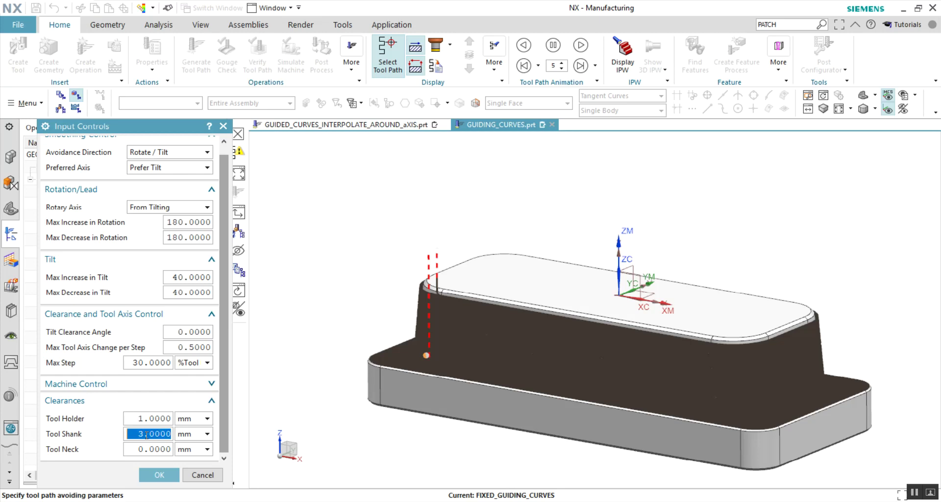
{"action": "type", "text": "1"}
{"action": "left_click", "coordinate": [151, 418]}
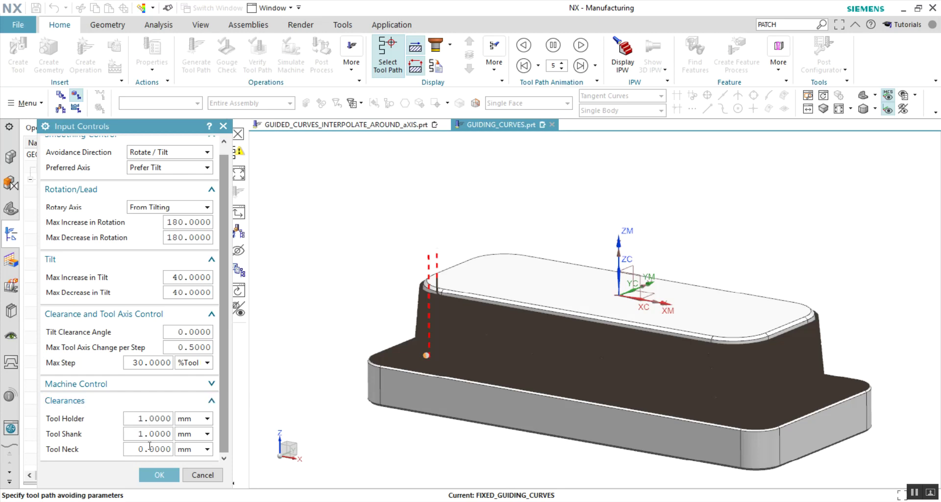
{"action": "left_click", "coordinate": [153, 418]}
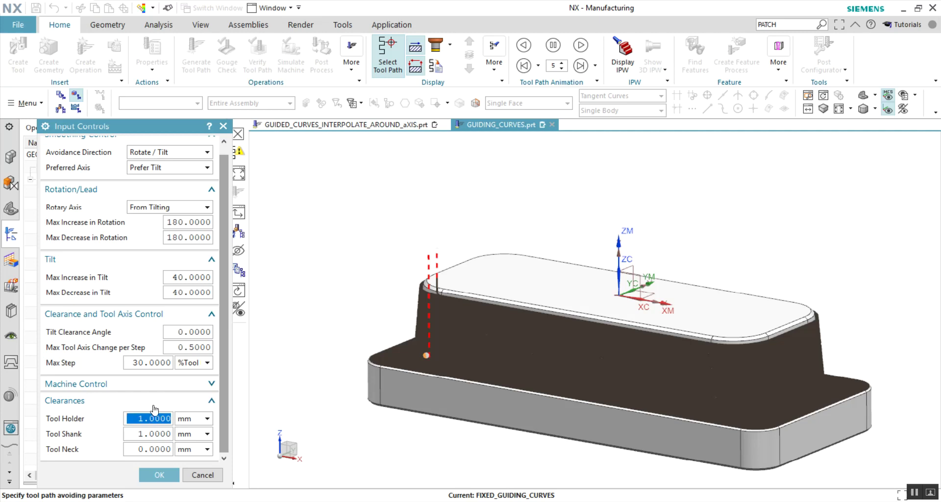
{"action": "left_click", "coordinate": [184, 384]}
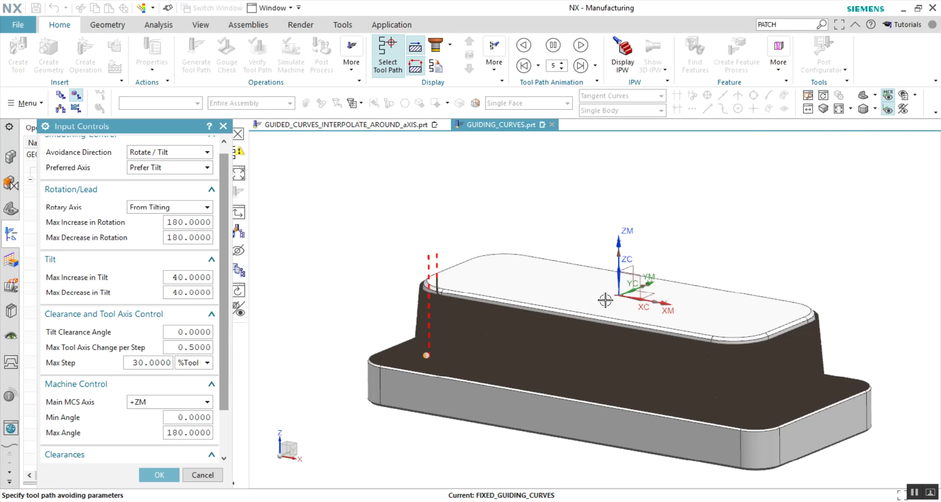
{"action": "scroll", "coordinate": [420, 182], "scroll_direction": "up", "scroll_amount": 1}
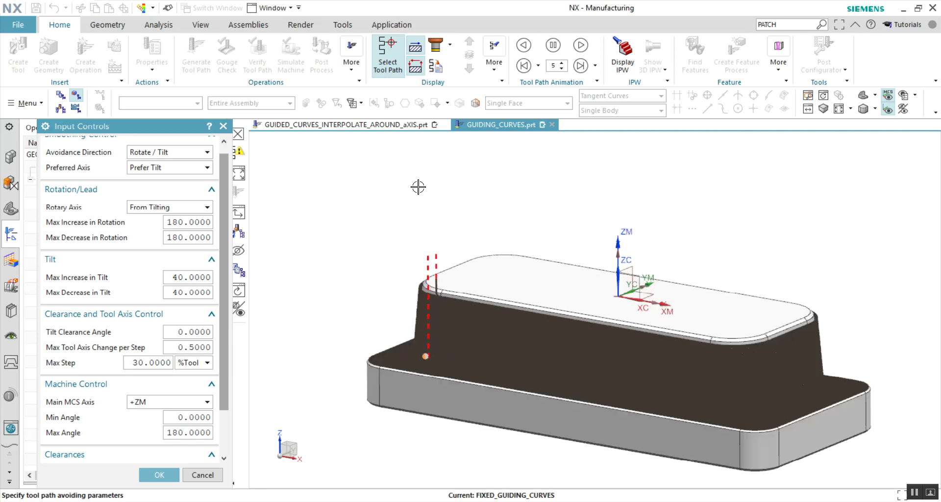
{"action": "scroll", "coordinate": [421, 185], "scroll_direction": "down", "scroll_amount": 2}
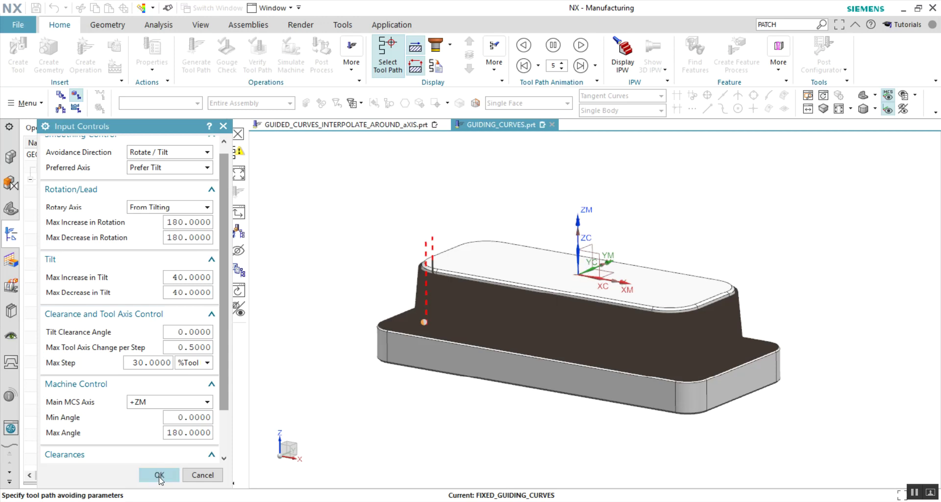
{"action": "left_click", "coordinate": [159, 475]}
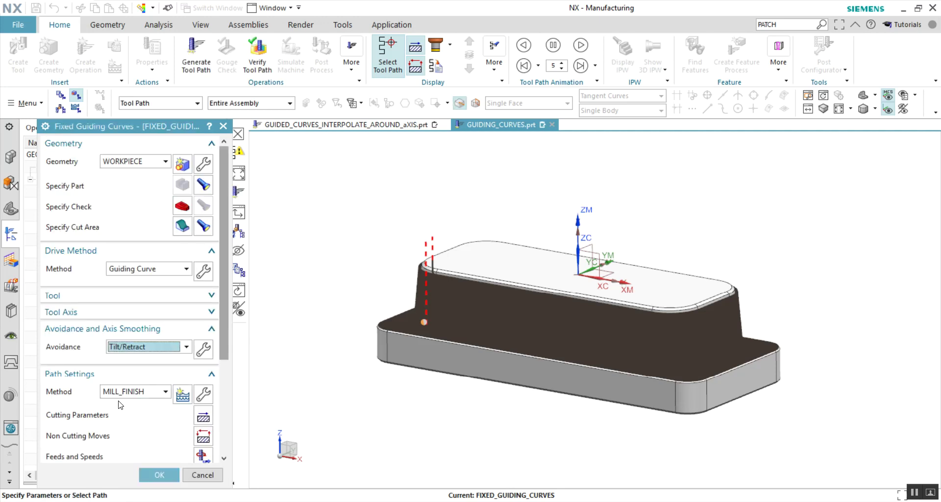
Regenerate the guiding-curves tool path with Tilt/Retract avoidance active.
{"action": "left_click", "coordinate": [98, 424]}
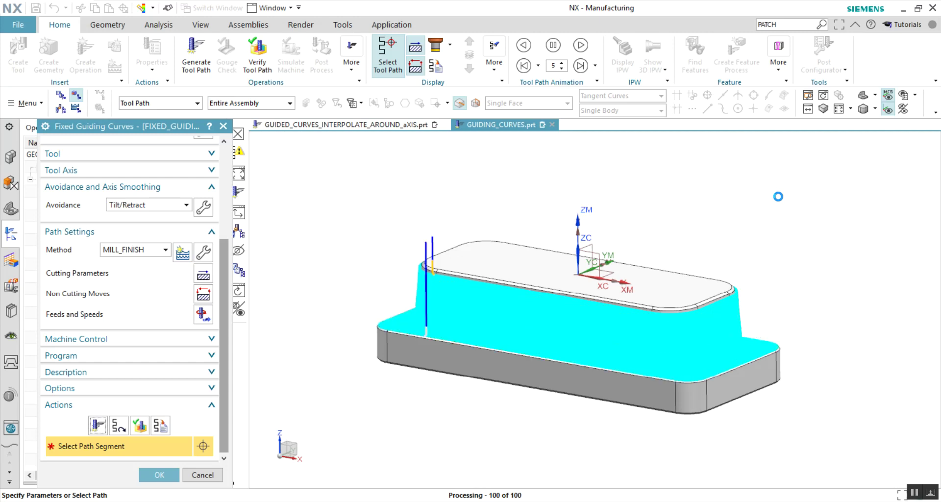
{"action": "scroll", "coordinate": [418, 300], "scroll_direction": "up", "scroll_amount": 5}
{"action": "scroll", "coordinate": [415, 405], "scroll_direction": "down", "scroll_amount": 2}
{"action": "scroll", "coordinate": [407, 417], "scroll_direction": "down", "scroll_amount": 2}
Change the tool path colouring through the Color By display option.
{"action": "left_click", "coordinate": [507, 63]}
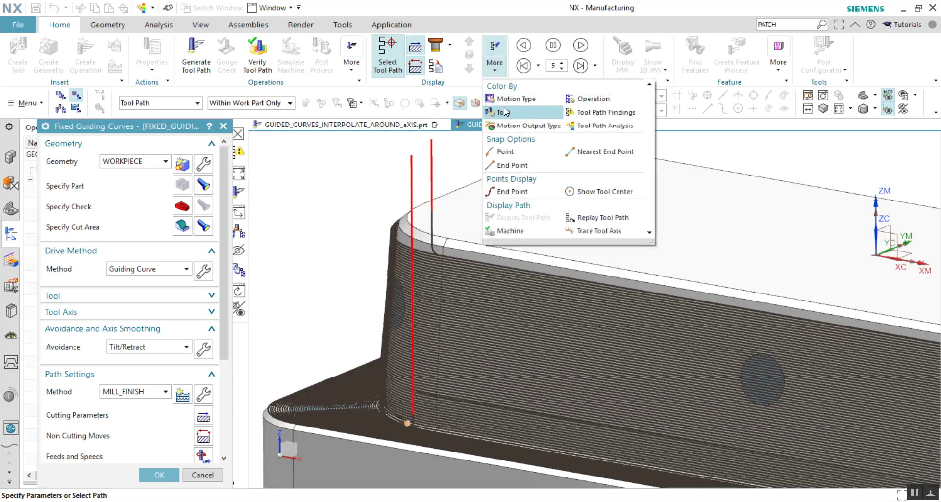
{"action": "left_click", "coordinate": [510, 98]}
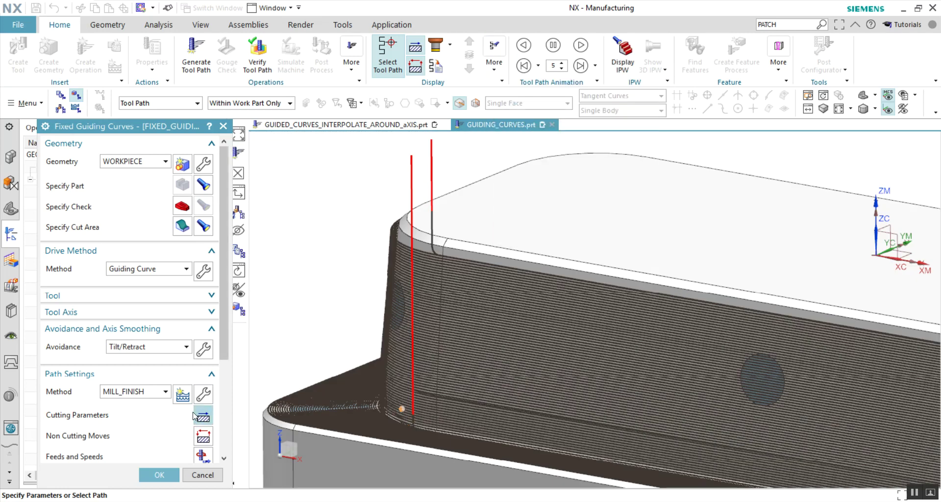
{"action": "scroll", "coordinate": [127, 294], "scroll_direction": "down", "scroll_amount": 5}
Start verifying the FIXED_GUIDING_CURVES path and jump the tool to several path points.
{"action": "left_click", "coordinate": [139, 425]}
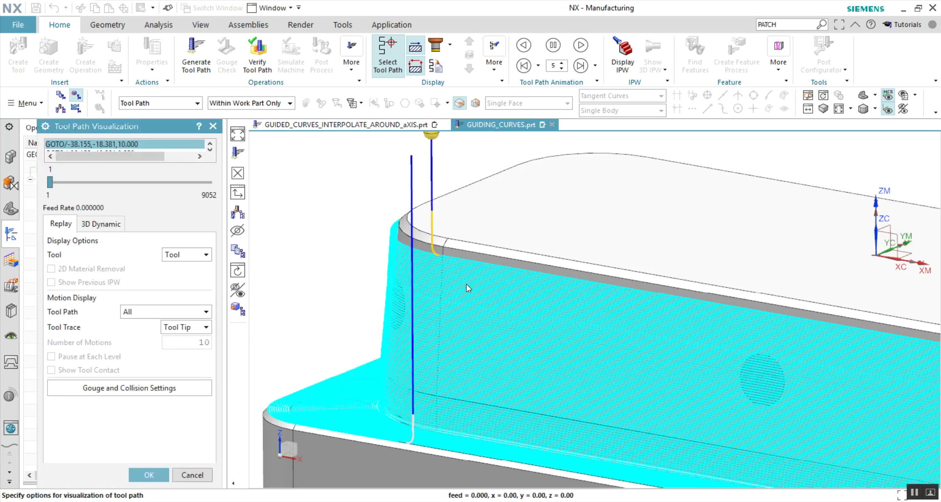
{"action": "left_click", "coordinate": [454, 346]}
{"action": "left_click", "coordinate": [452, 266]}
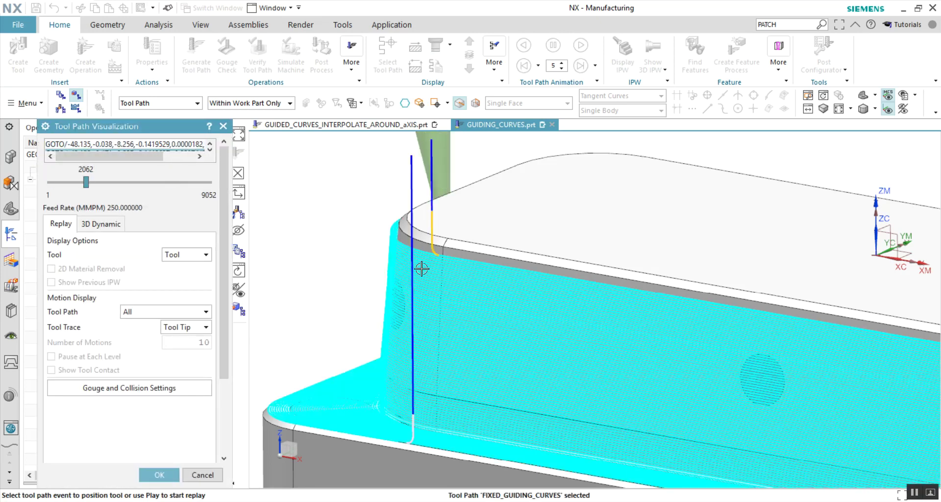
{"action": "left_click", "coordinate": [458, 284]}
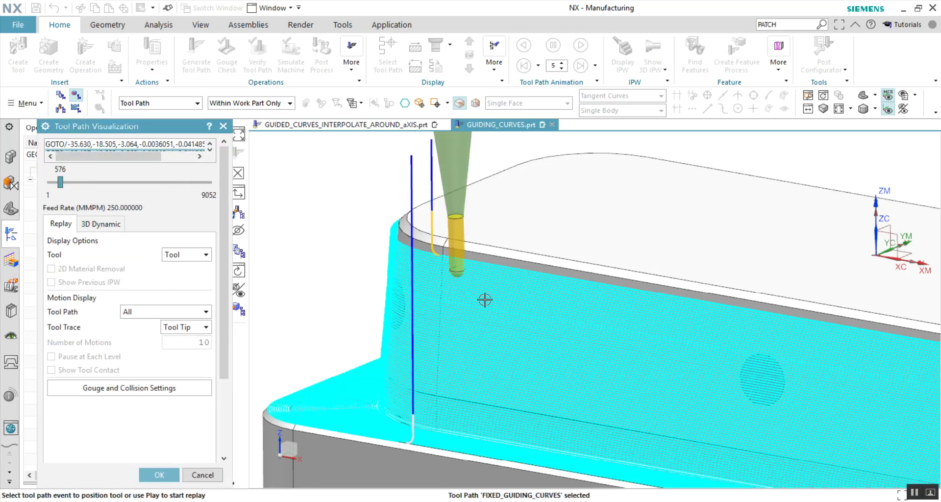
{"action": "left_click", "coordinate": [474, 345]}
{"action": "left_click", "coordinate": [477, 383]}
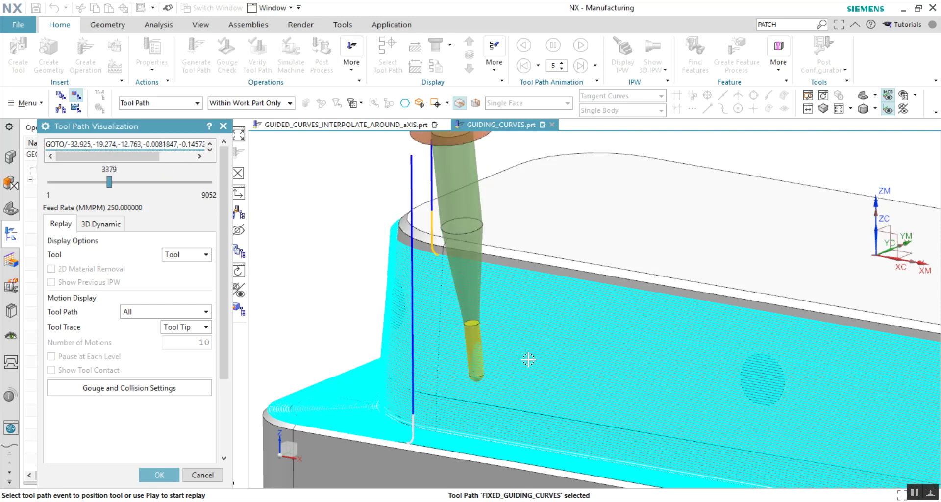
From a side view, step the tool up and down the wall along the path.
{"action": "middle_click_drag", "start_coordinate": [529, 360], "coordinate": [497, 349]}
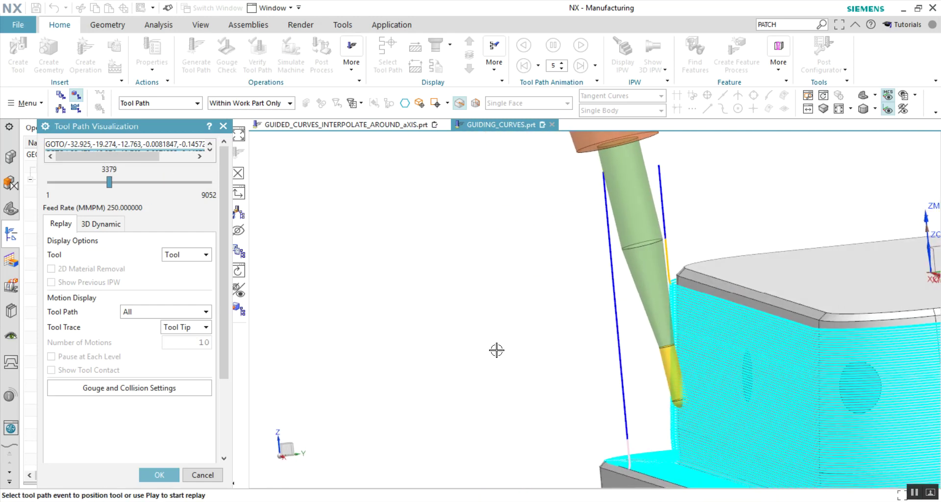
{"action": "middle_click_drag", "start_coordinate": [497, 350], "coordinate": [608, 342]}
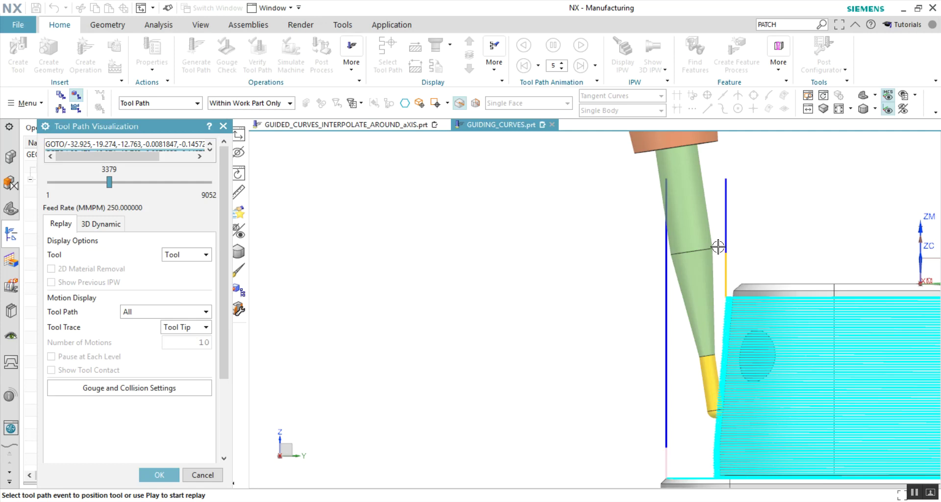
{"action": "left_click", "coordinate": [715, 354]}
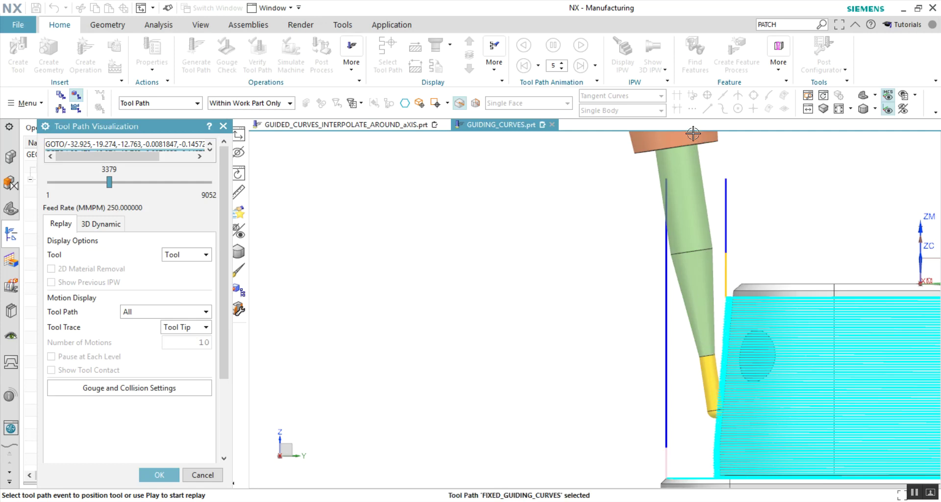
{"action": "left_click", "coordinate": [721, 346]}
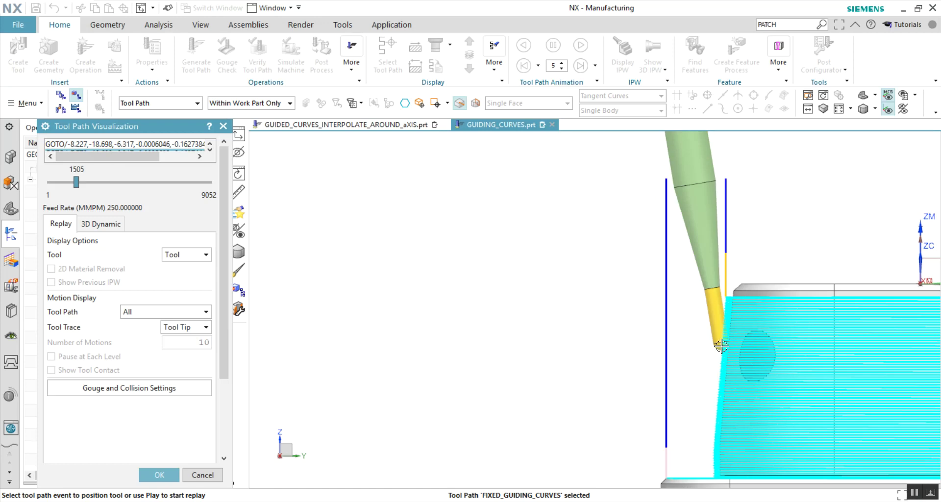
{"action": "left_click", "coordinate": [724, 318]}
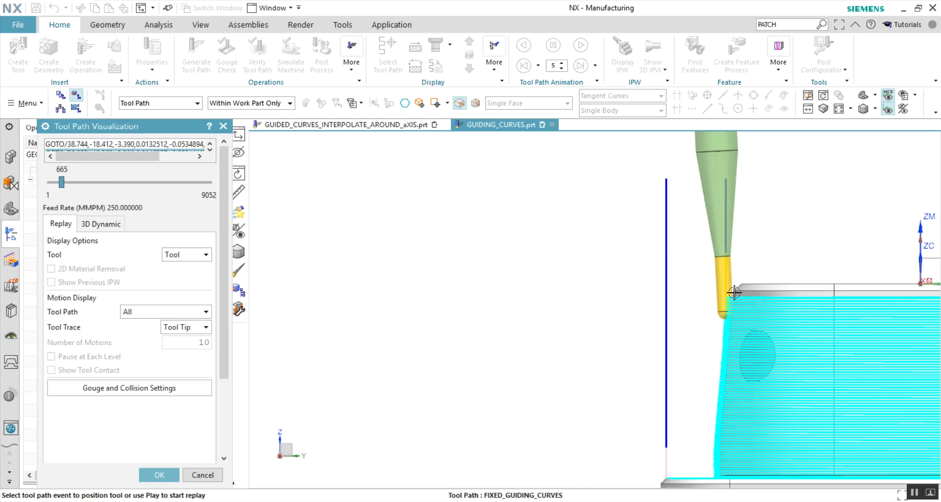
{"action": "left_click", "coordinate": [732, 276]}
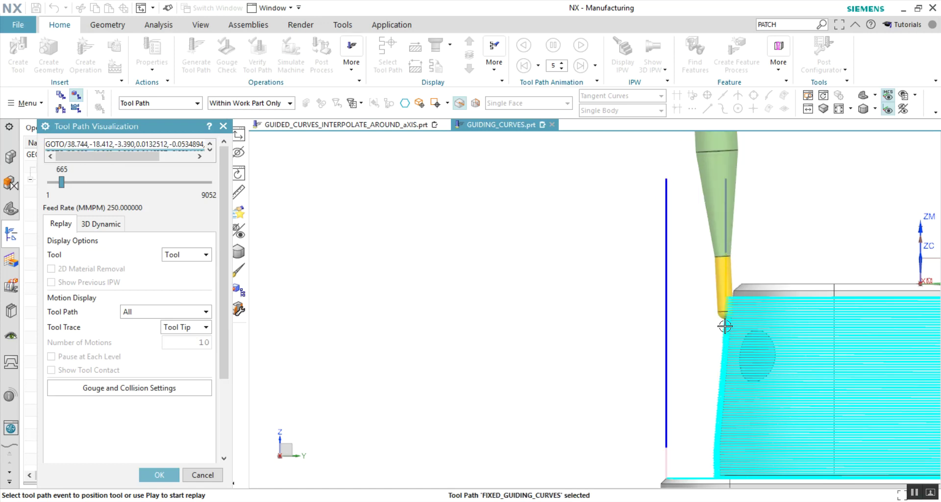
{"action": "left_click", "coordinate": [730, 296]}
{"action": "mouse_move", "coordinate": [728, 304]}
{"action": "left_mouse_down"}
{"action": "mouse_move", "coordinate": [706, 470]}
{"action": "mouse_move", "coordinate": [666, 475]}
{"action": "mouse_move", "coordinate": [705, 469]}
{"action": "left_mouse_up"}
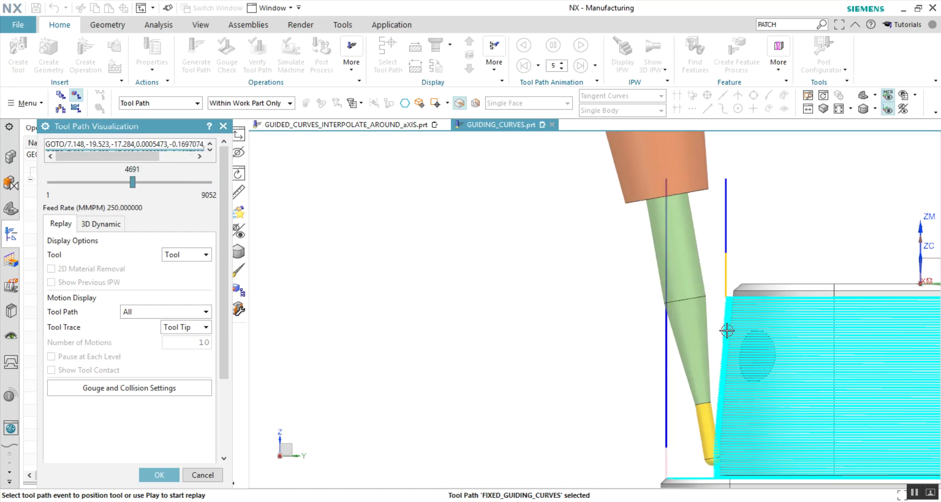
{"action": "middle_click_drag", "start_coordinate": [727, 331], "coordinate": [708, 317]}
{"action": "left_click", "coordinate": [639, 291]}
{"action": "left_click", "coordinate": [627, 323]}
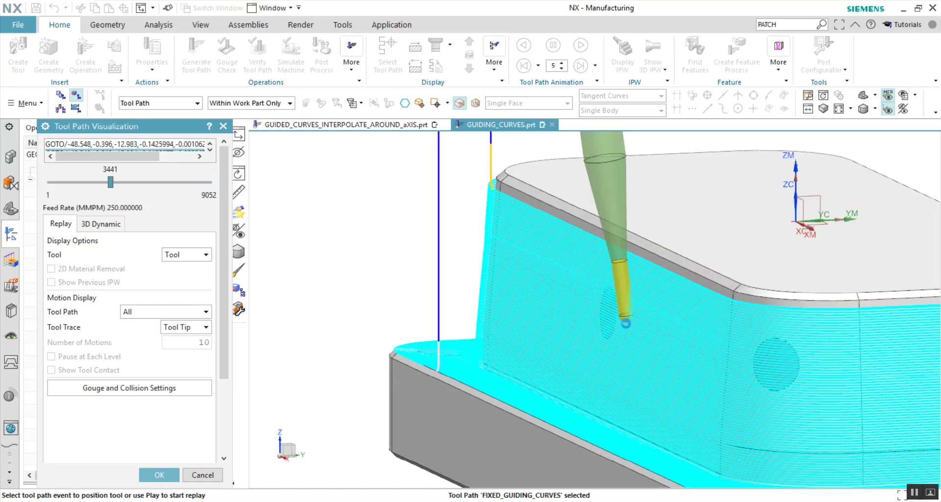
Set animation speed to 9 and limit the displayed path to the Current Level.
{"action": "scroll", "coordinate": [396, 346], "scroll_direction": "down", "scroll_amount": 5}
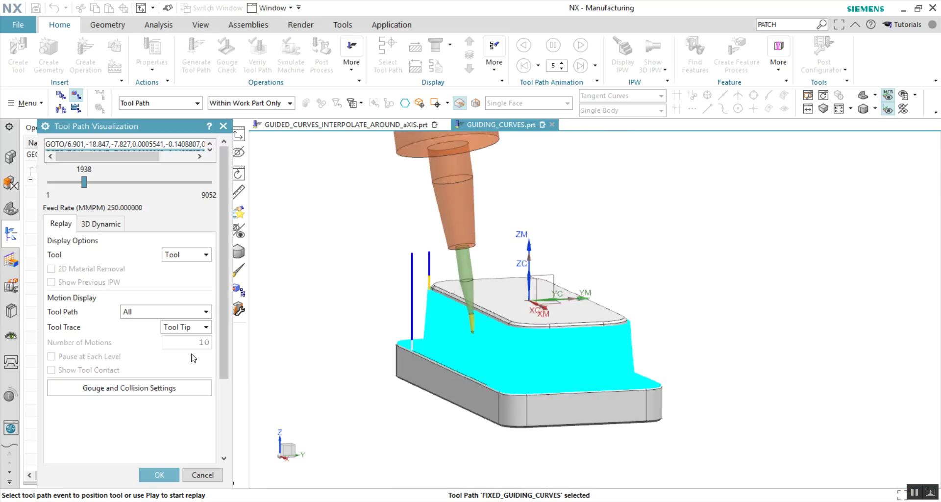
{"action": "scroll", "coordinate": [132, 387], "scroll_direction": "down", "scroll_amount": 3}
{"action": "left_click", "coordinate": [122, 424]}
{"action": "left_click", "coordinate": [174, 228]}
{"action": "left_click", "coordinate": [175, 219]}
{"action": "left_click", "coordinate": [175, 210]}
{"action": "left_click", "coordinate": [169, 231]}
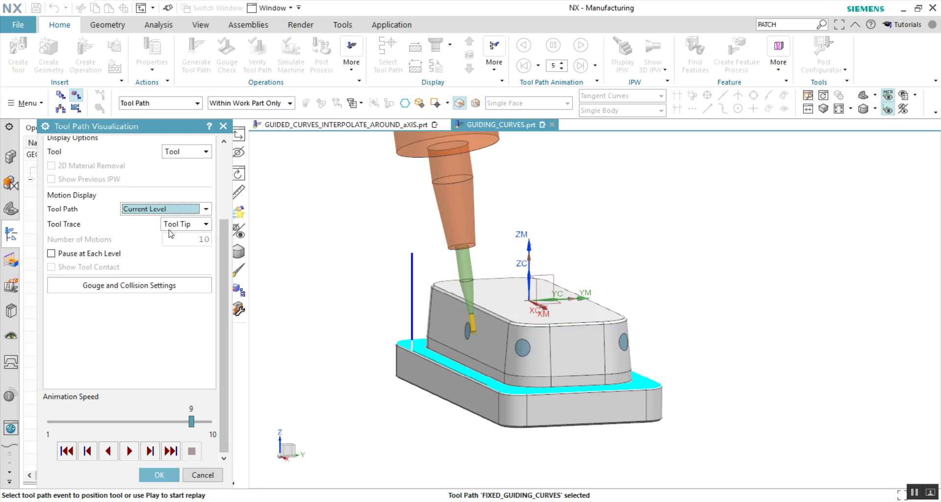
Show the whole tool path again, set animation speed to 4, and play the animation.
{"action": "left_click", "coordinate": [172, 214]}
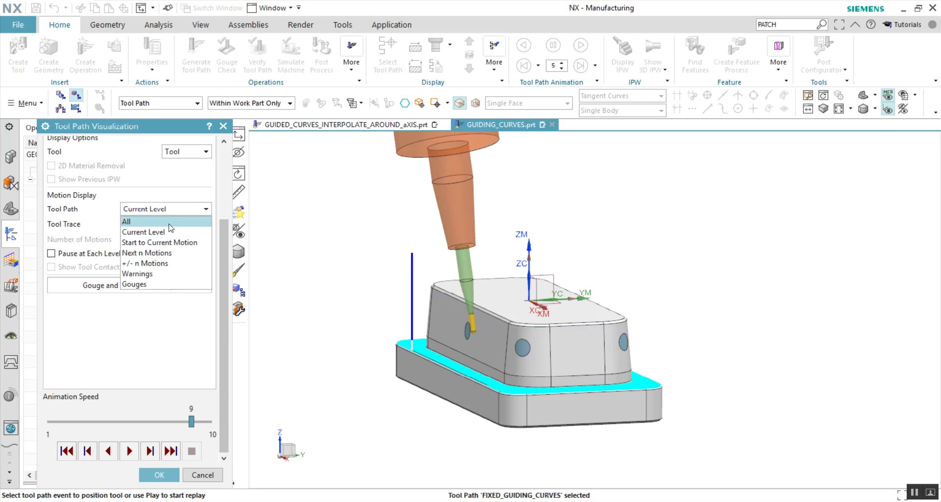
{"action": "left_click", "coordinate": [170, 221]}
{"action": "left_click", "coordinate": [80, 424]}
{"action": "left_click", "coordinate": [79, 424]}
{"action": "left_click", "coordinate": [130, 451]}
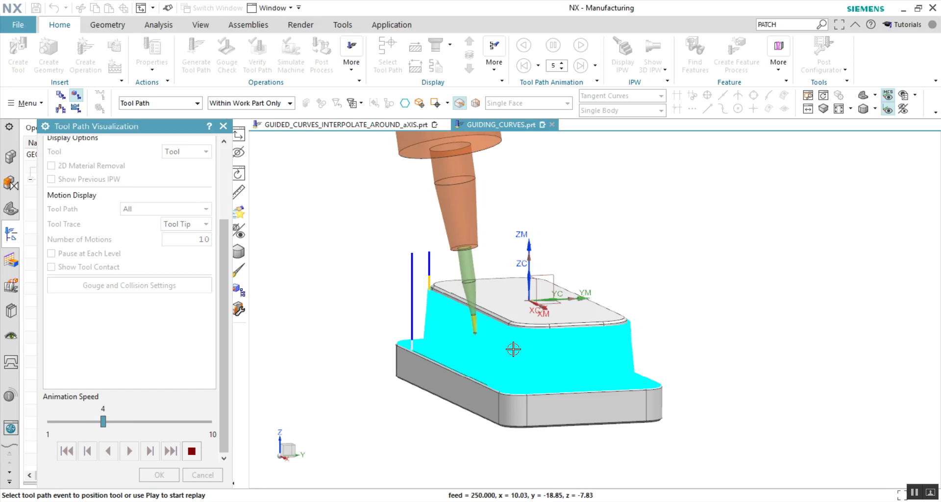
Speed the animation up to 6 and watch it from front and side views.
{"action": "middle_click_drag", "start_coordinate": [533, 342], "coordinate": [571, 331]}
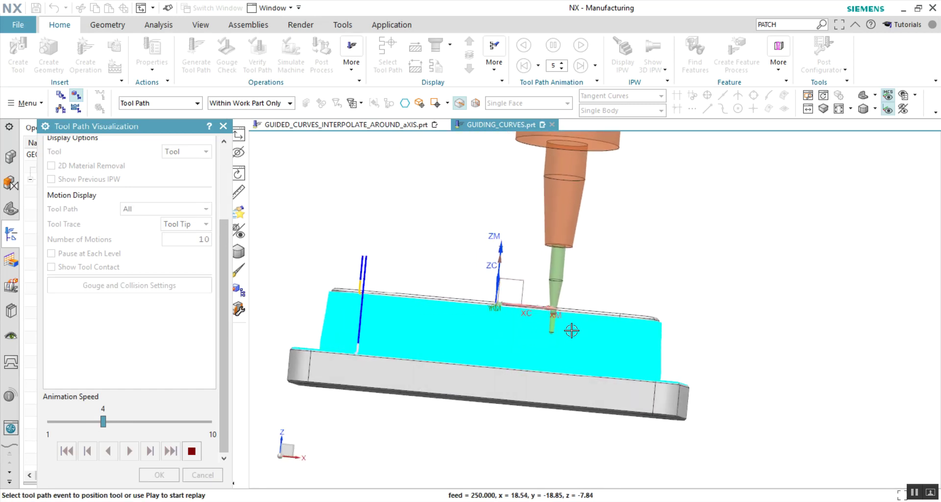
{"action": "key", "text": "F8"}
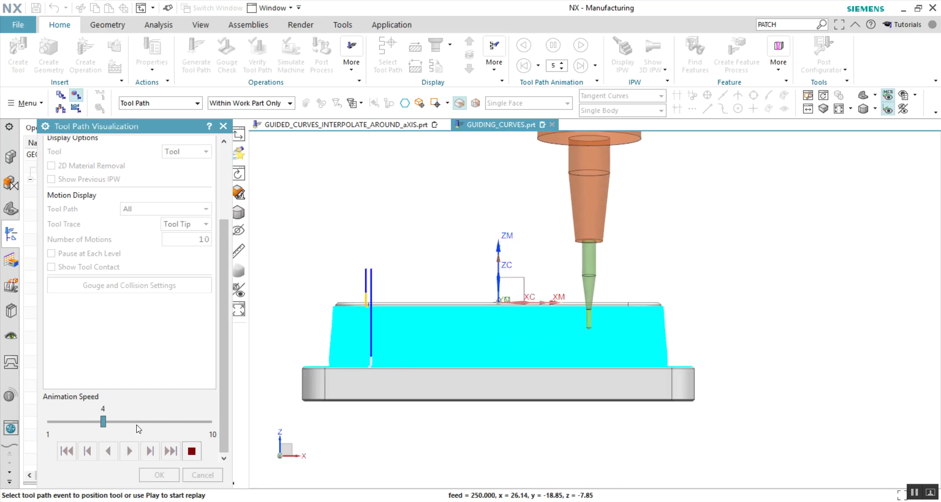
{"action": "left_click", "coordinate": [137, 425]}
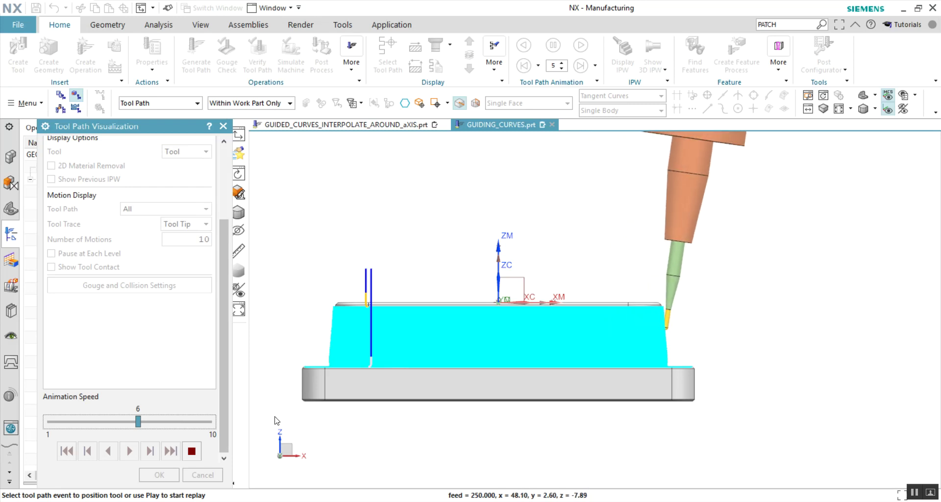
{"action": "middle_click_drag", "start_coordinate": [711, 374], "coordinate": [654, 375]}
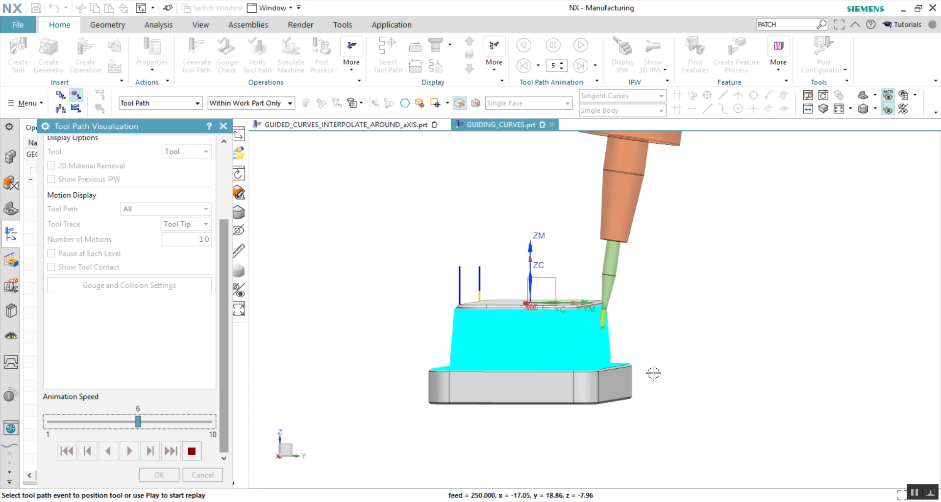
{"action": "mouse_move", "coordinate": [653, 373]}
{"action": "middle_mouse_down"}
{"action": "mouse_move", "coordinate": [511, 373]}
{"action": "mouse_move", "coordinate": [471, 384]}
{"action": "mouse_move", "coordinate": [336, 372]}
{"action": "middle_mouse_up"}
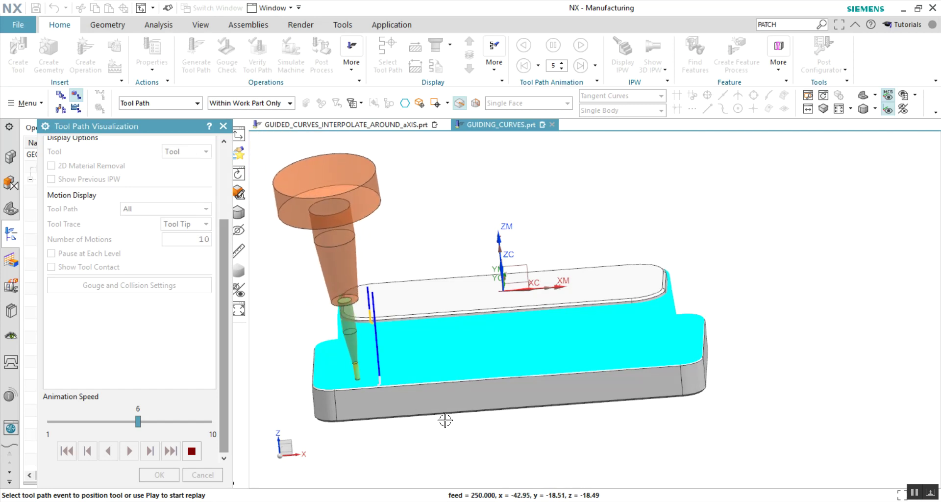
{"action": "mouse_move", "coordinate": [467, 401]}
{"action": "middle_mouse_down"}
{"action": "mouse_move", "coordinate": [545, 374]}
{"action": "mouse_move", "coordinate": [530, 374]}
{"action": "middle_mouse_up"}
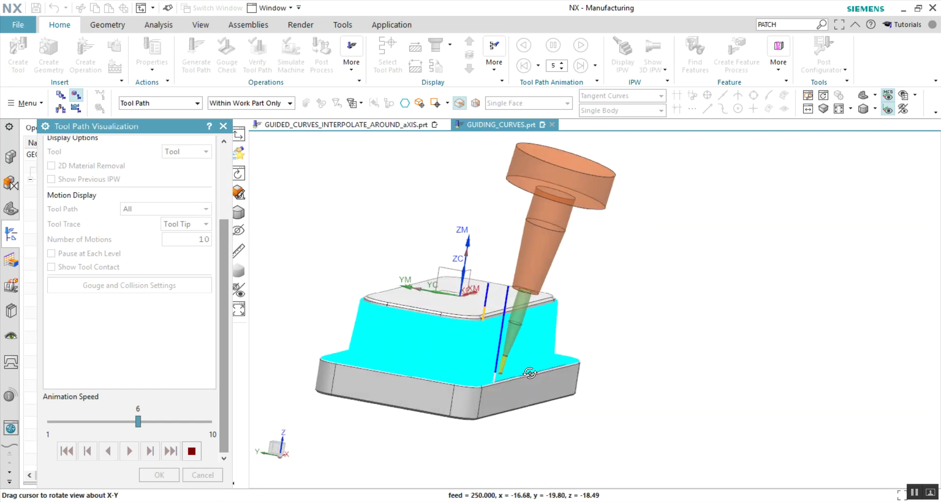
{"action": "key", "text": "ctrl+alt+f"}
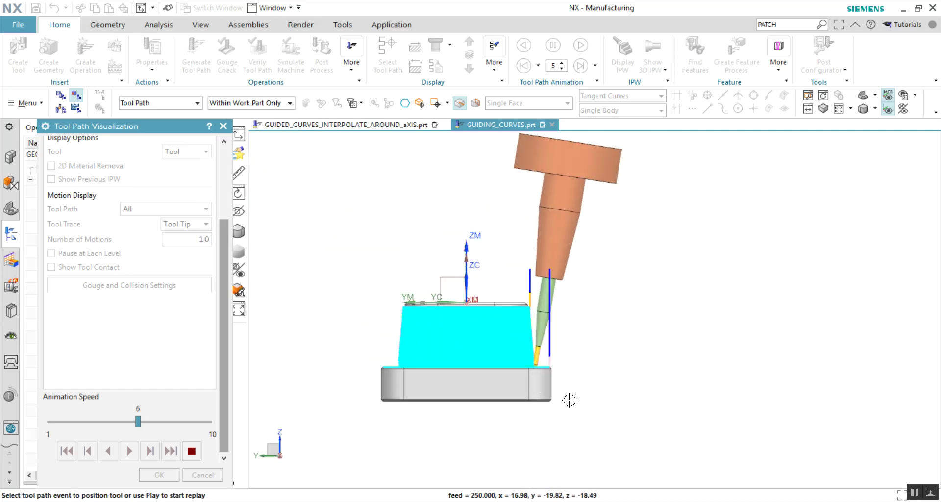
{"action": "key", "text": "ctrl+alt+f"}
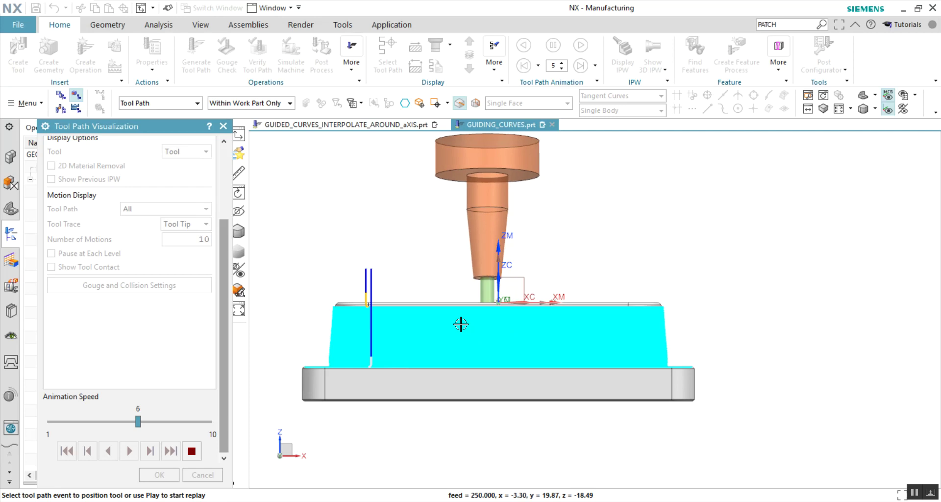
Check the path from top and isometric views, then finish the replay.
{"action": "mouse_move", "coordinate": [461, 327]}
{"action": "middle_mouse_down"}
{"action": "mouse_move", "coordinate": [535, 331]}
{"action": "mouse_move", "coordinate": [525, 387]}
{"action": "mouse_move", "coordinate": [570, 426]}
{"action": "middle_mouse_up"}
{"action": "key", "text": "F8"}
{"action": "scroll", "coordinate": [569, 277], "scroll_direction": "down", "scroll_amount": 3}
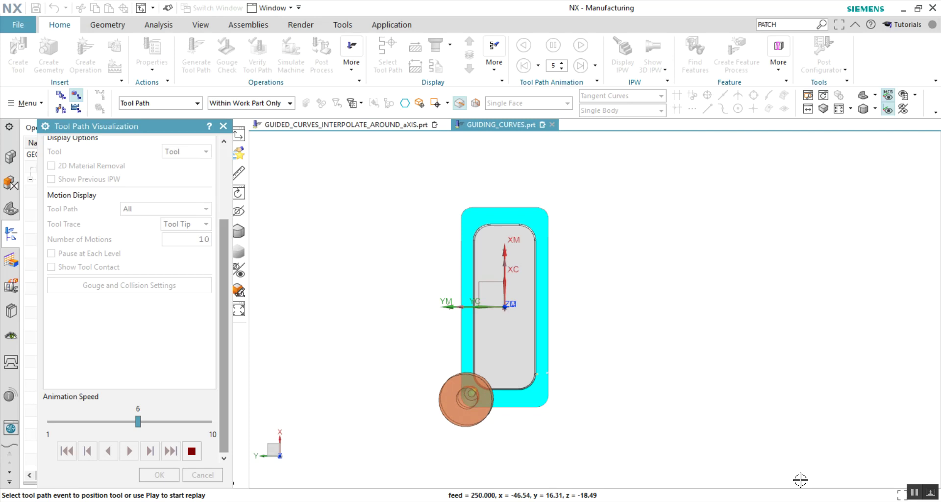
{"action": "middle_click_drag", "start_coordinate": [589, 406], "coordinate": [613, 326]}
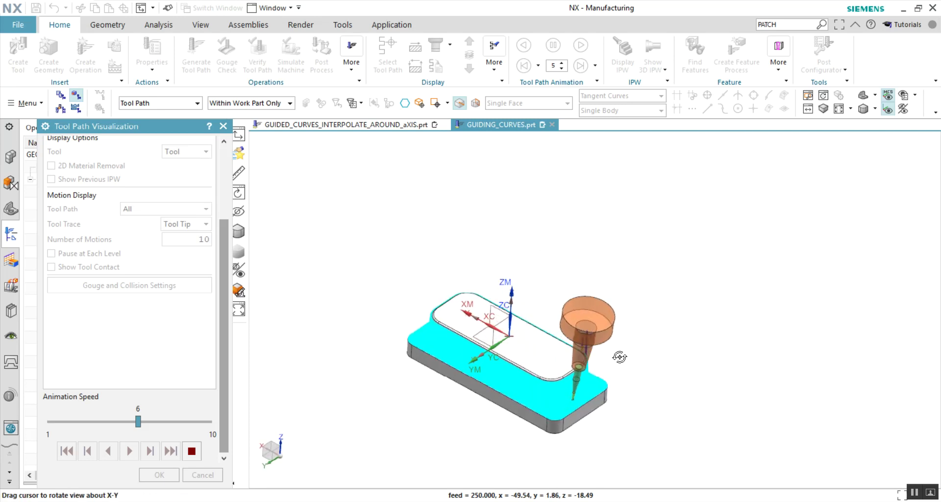
{"action": "scroll", "coordinate": [530, 328], "scroll_direction": "up", "scroll_amount": 2}
{"action": "scroll", "coordinate": [433, 399], "scroll_direction": "up", "scroll_amount": 3}
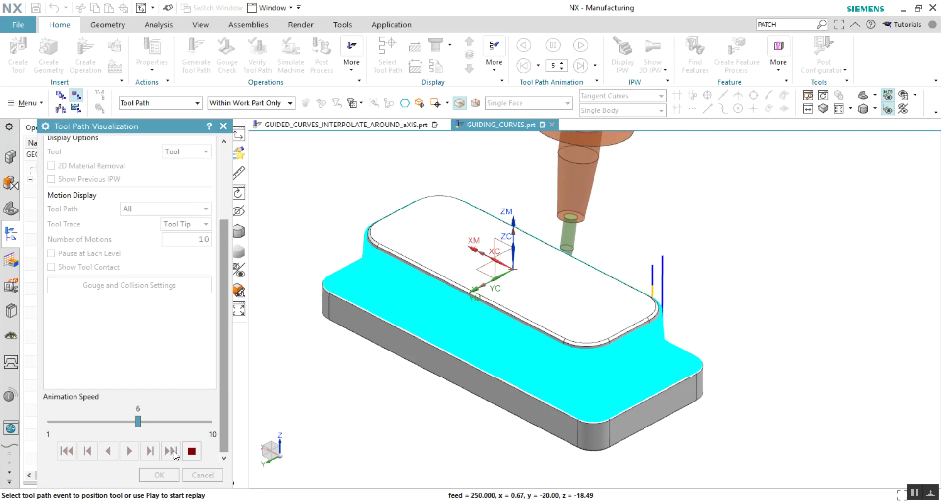
{"action": "left_click", "coordinate": [202, 475]}
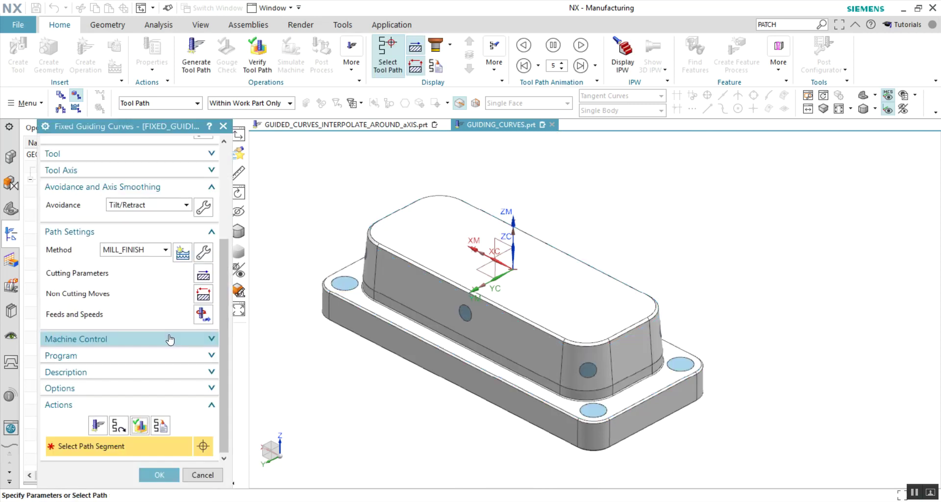
Accept the Fixed Guiding Curves dialog and select FIXED_GUIDING_CURVES, leaving its name unchanged.
{"action": "middle_click", "coordinate": [170, 339]}
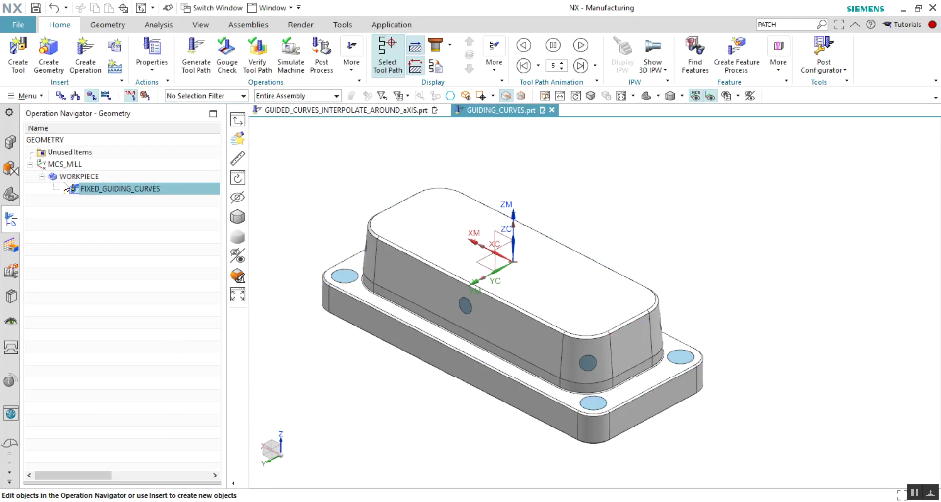
{"action": "left_click", "coordinate": [98, 189]}
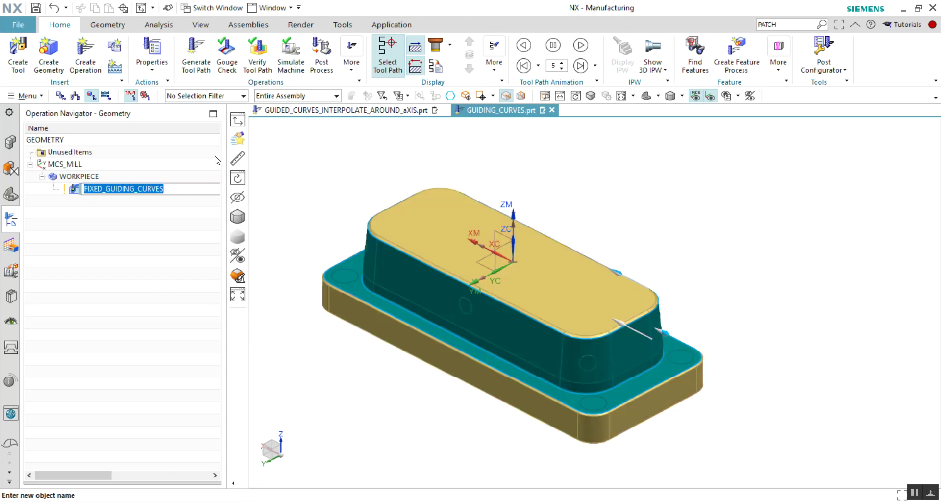
{"action": "left_click", "coordinate": [82, 178]}
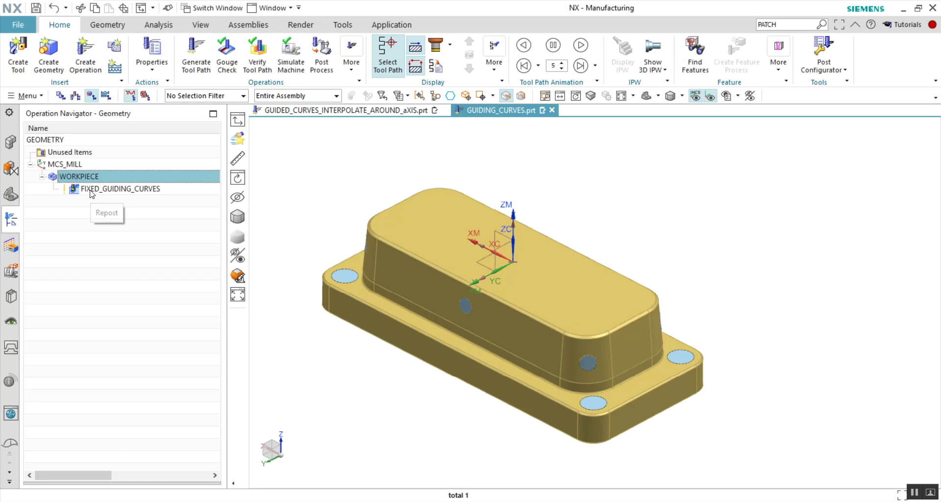
Copy FIXED_GUIDING_CURVES and insert a new mill_contour Fixed Guiding Curves operation using WORKPIECE and MILL_FINISH.
{"action": "left_click", "coordinate": [91, 190]}
{"action": "right_click", "coordinate": [91, 191]}
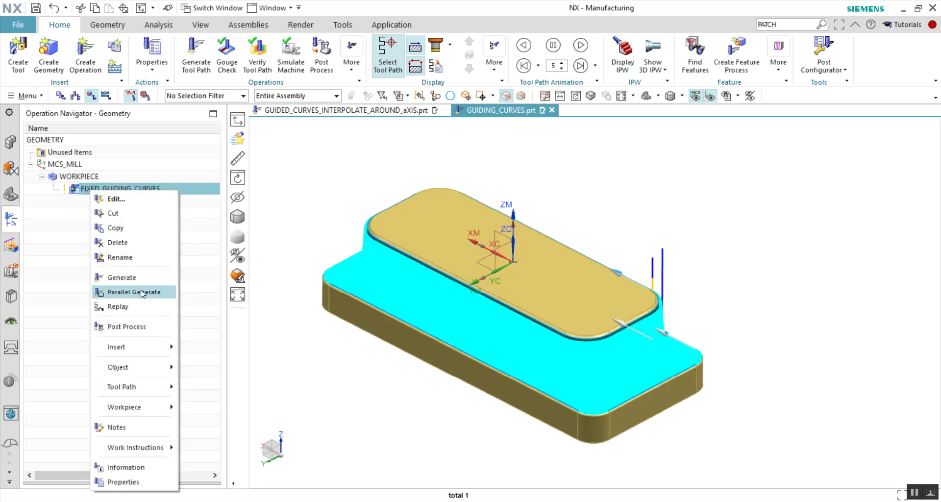
{"action": "left_click", "coordinate": [138, 229]}
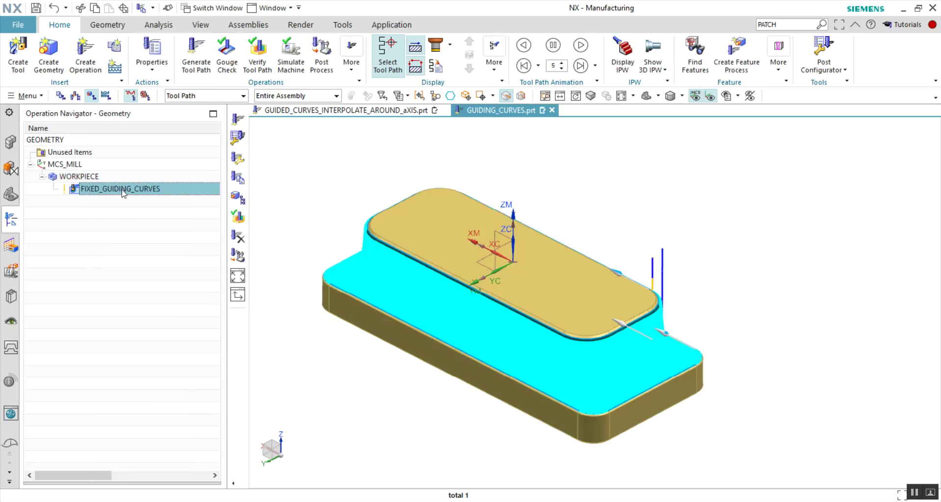
{"action": "right_click", "coordinate": [123, 191]}
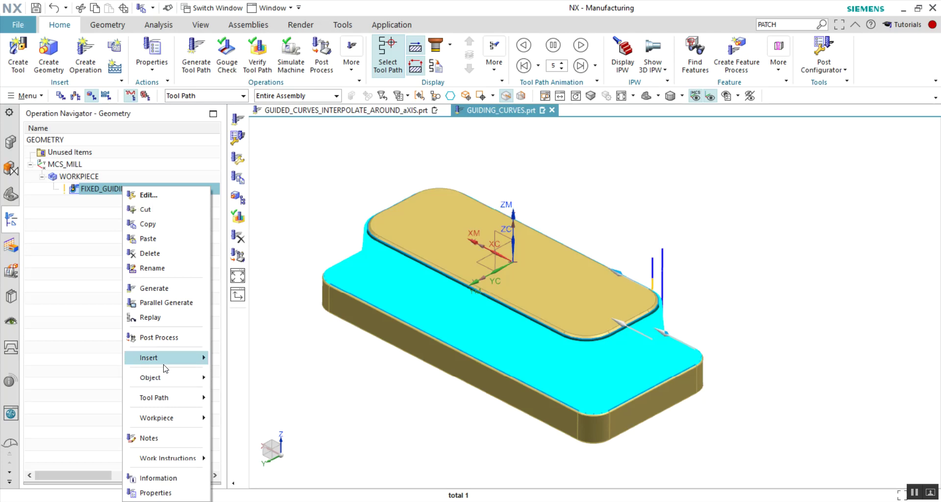
{"action": "mouse_move", "coordinate": [166, 357]}
{"action": "left_click", "coordinate": [234, 361]}
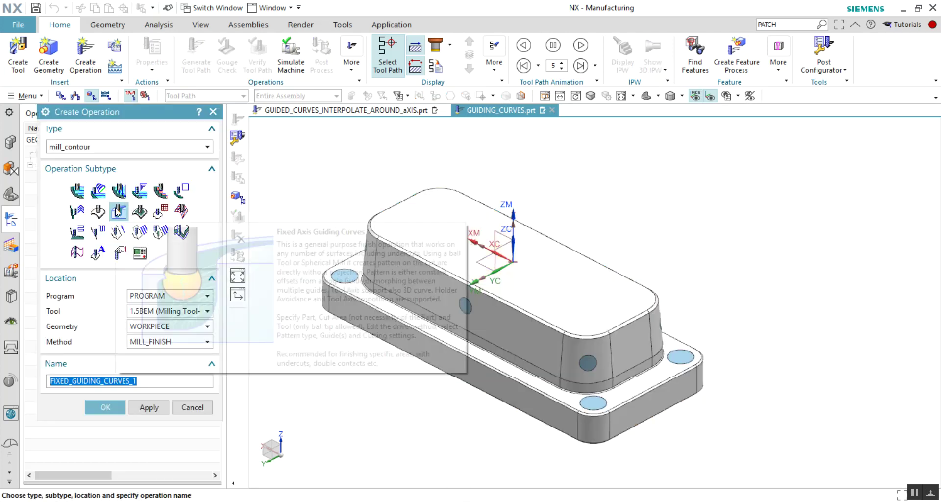
{"action": "key", "text": "Return"}
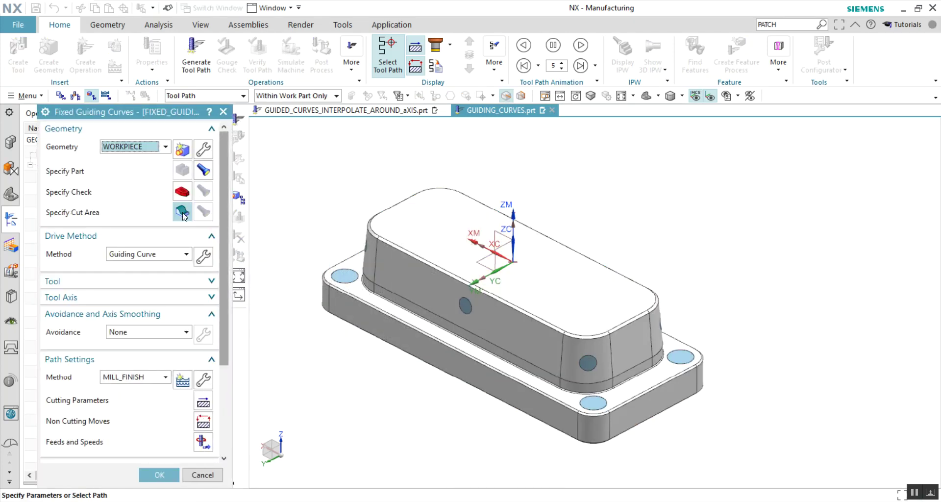
Set the cut area to the block's long side wall, both rounded corner faces and the hole face.
{"action": "left_click", "coordinate": [182, 213]}
{"action": "left_click", "coordinate": [581, 355]}
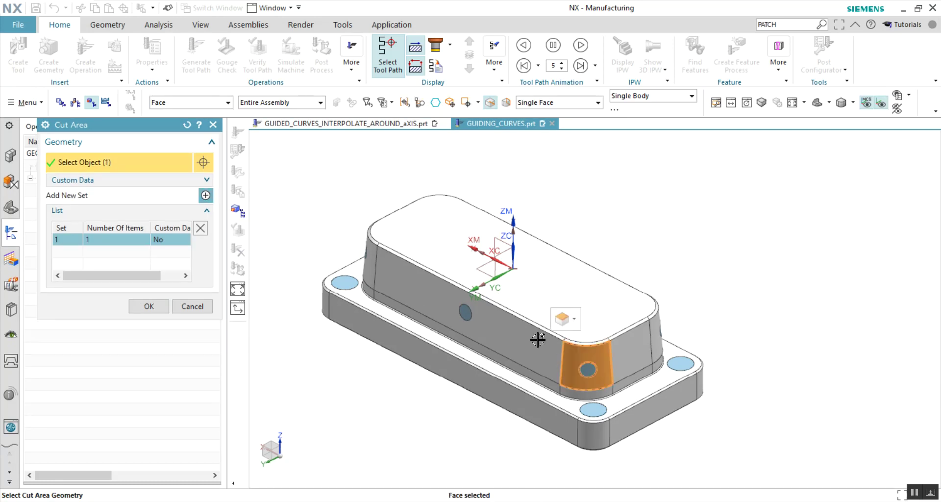
{"action": "left_click", "coordinate": [539, 339]}
{"action": "middle_click_drag", "start_coordinate": [415, 283], "coordinate": [385, 271]}
{"action": "left_click", "coordinate": [362, 283]}
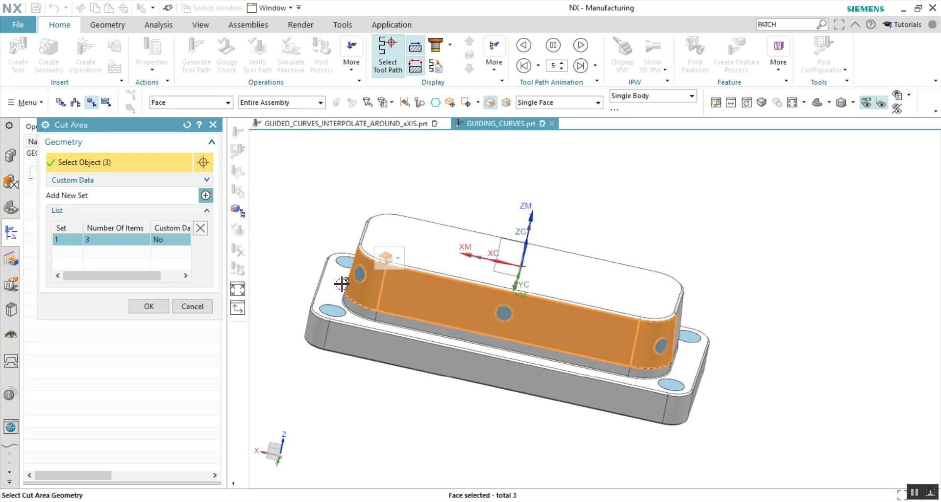
{"action": "middle_click", "coordinate": [275, 227]}
{"action": "middle_click", "coordinate": [276, 227]}
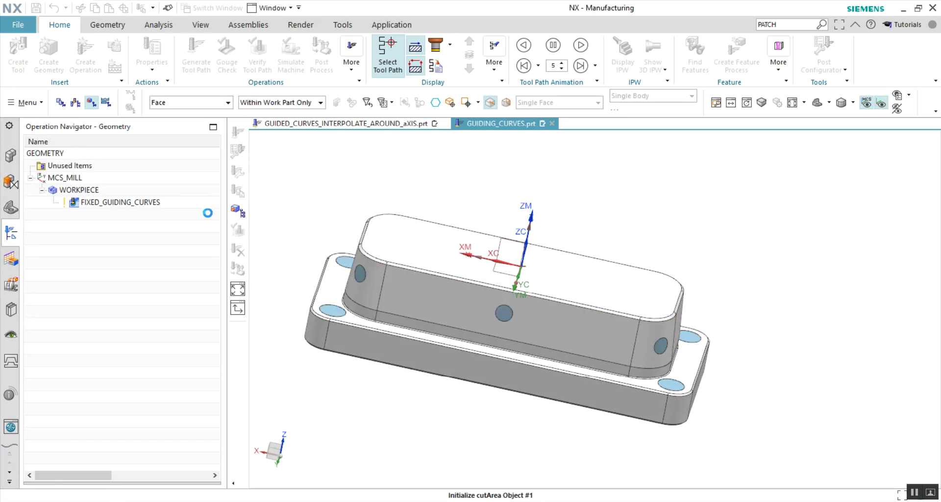
{"action": "left_click", "coordinate": [184, 221]}
{"action": "left_click", "coordinate": [504, 312]}
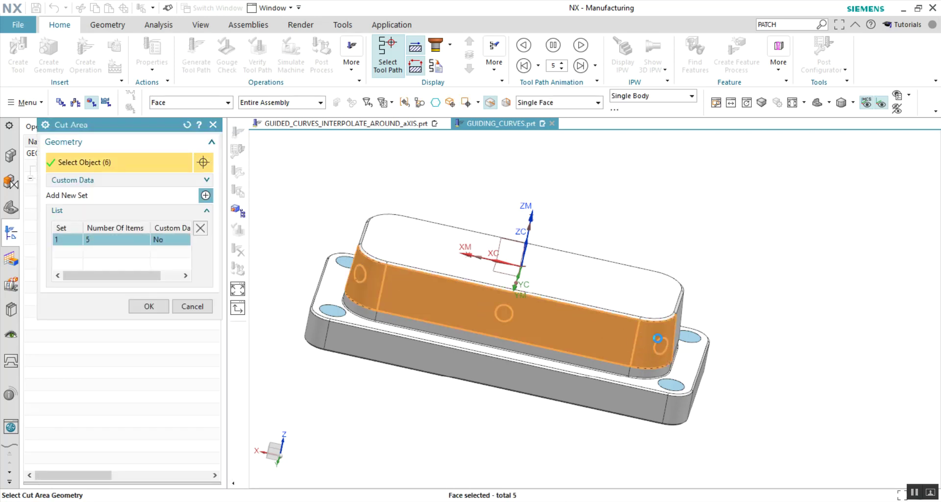
{"action": "middle_click", "coordinate": [637, 222]}
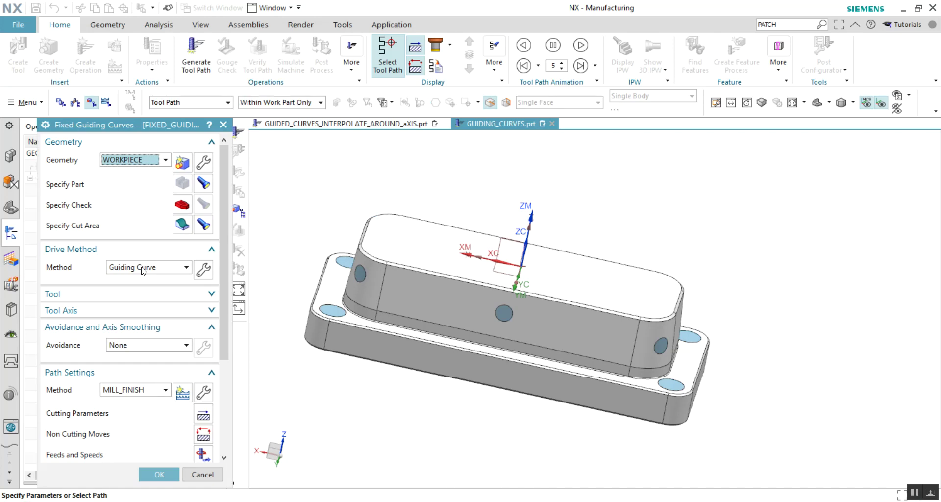
Edit the Guiding Curve drive method from the operation settings.
{"action": "left_click", "coordinate": [134, 312]}
{"action": "left_click", "coordinate": [130, 314]}
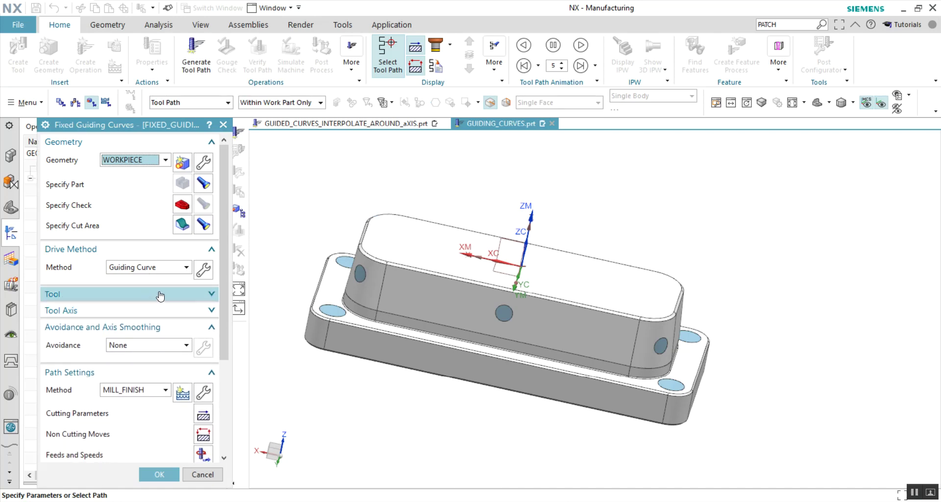
{"action": "left_click", "coordinate": [205, 267]}
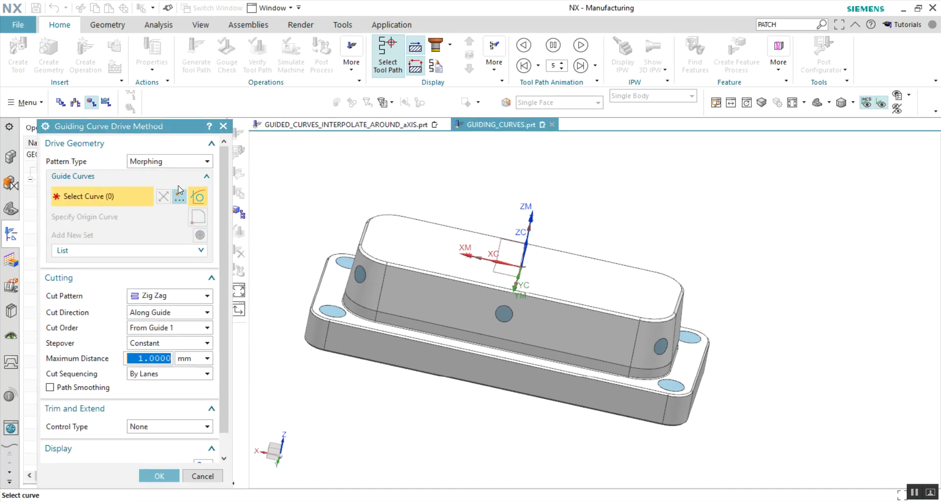
With Single Curve selection, pick the wall's top-front edge and right corner curve as Guide 1.
{"action": "left_click", "coordinate": [671, 320]}
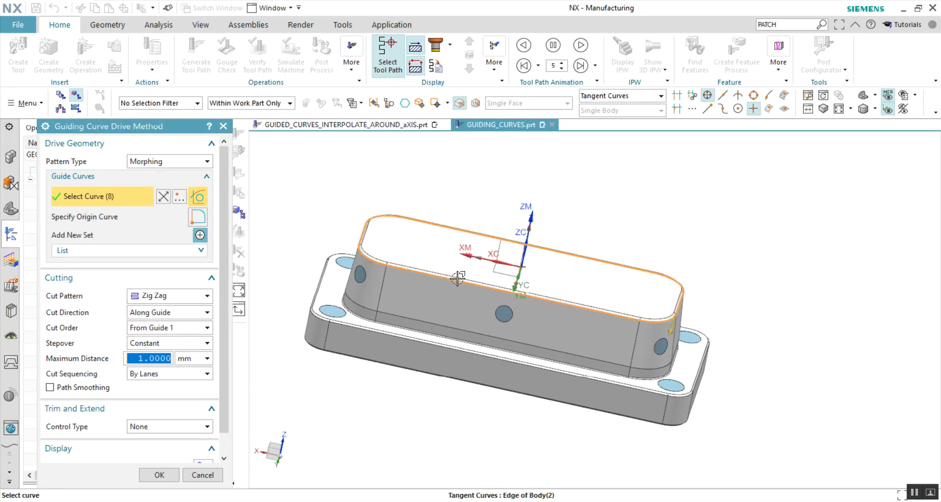
{"action": "left_click", "coordinate": [604, 96]}
{"action": "left_click", "coordinate": [601, 109]}
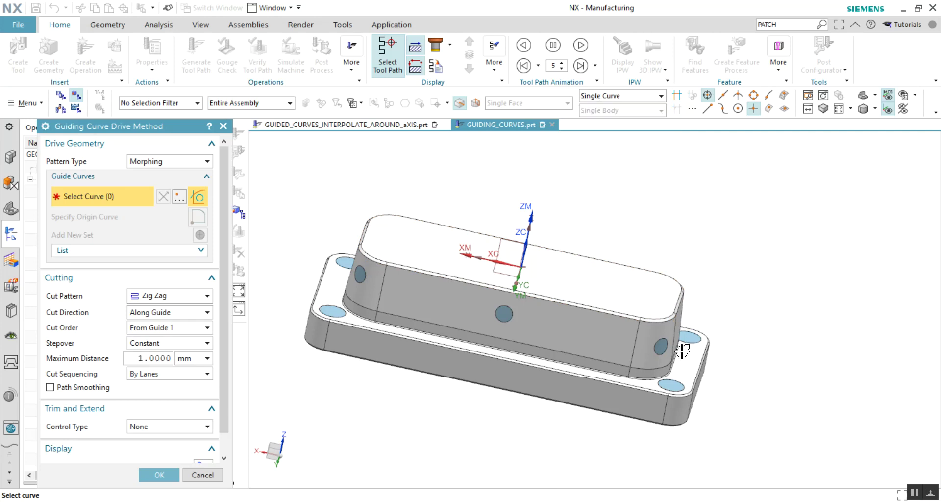
{"action": "left_click", "coordinate": [667, 321]}
{"action": "left_click", "coordinate": [518, 300]}
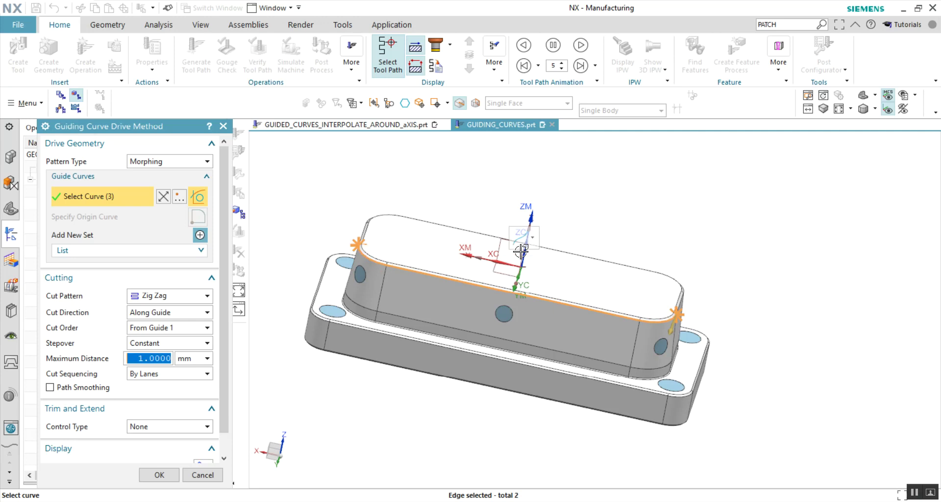
{"action": "left_click", "coordinate": [140, 234]}
Add the lower right corner, long bottom and lower left corner edges as Guide 2.
{"action": "left_click", "coordinate": [141, 252]}
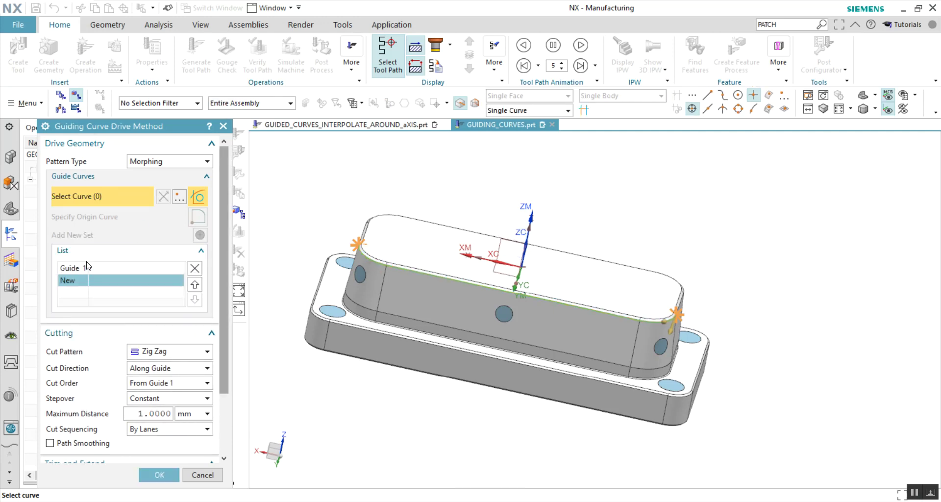
{"action": "left_click", "coordinate": [666, 365]}
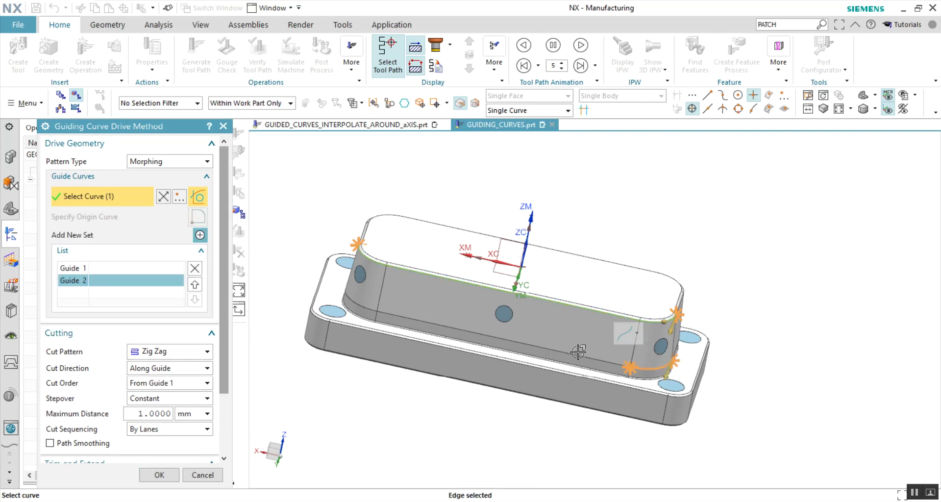
{"action": "left_click", "coordinate": [572, 352]}
{"action": "left_click", "coordinate": [367, 310]}
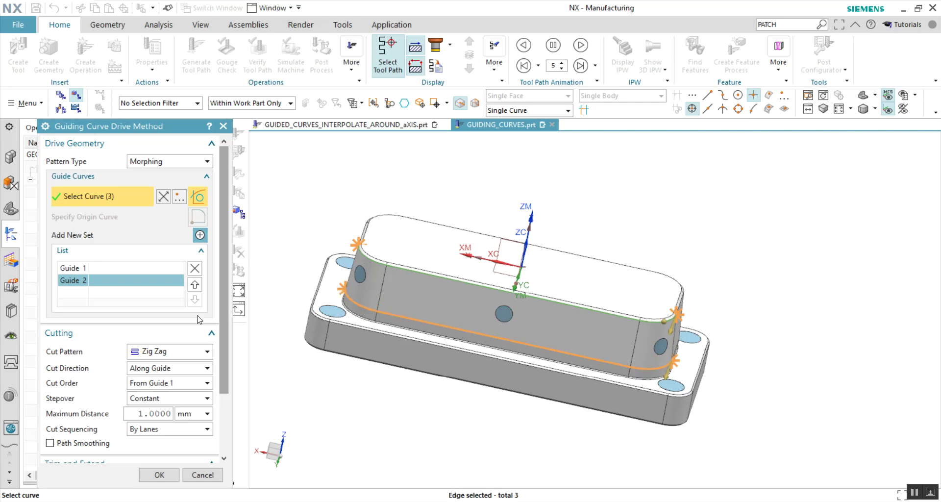
{"action": "middle_click", "coordinate": [312, 269]}
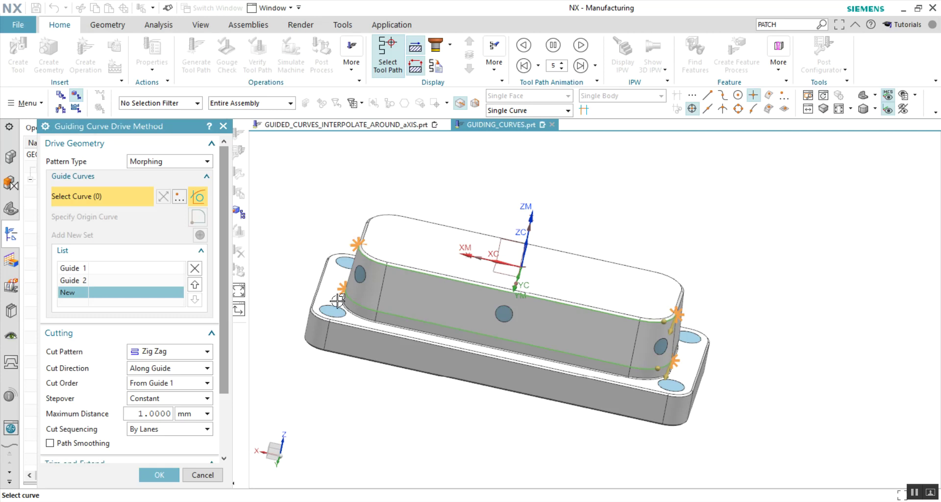
Set Maximum Distance to 0.5 mm and accept the guiding curve drive settings.
{"action": "double_click", "coordinate": [162, 414]}
{"action": "type", "text": "0.5"}
{"action": "scroll", "coordinate": [93, 425], "scroll_direction": "down", "scroll_amount": 1}
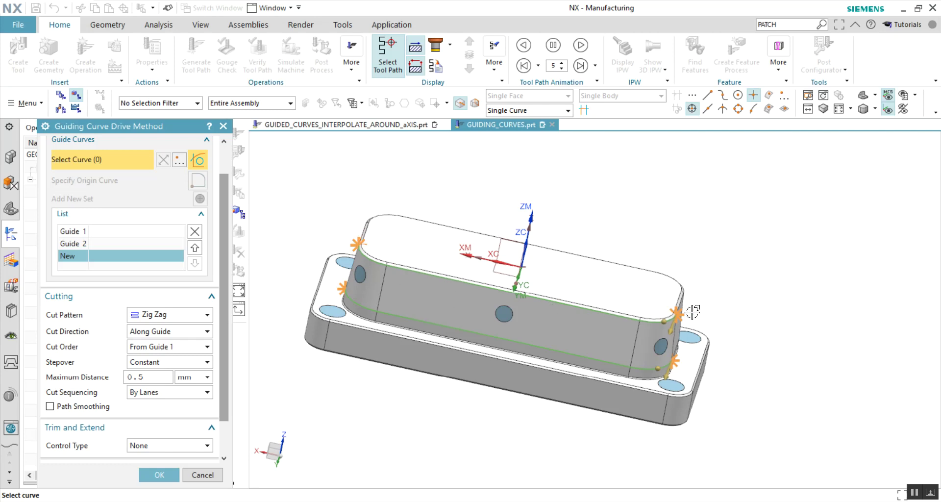
{"action": "scroll", "coordinate": [127, 409], "scroll_direction": "down", "scroll_amount": 1}
{"action": "left_click", "coordinate": [152, 480]}
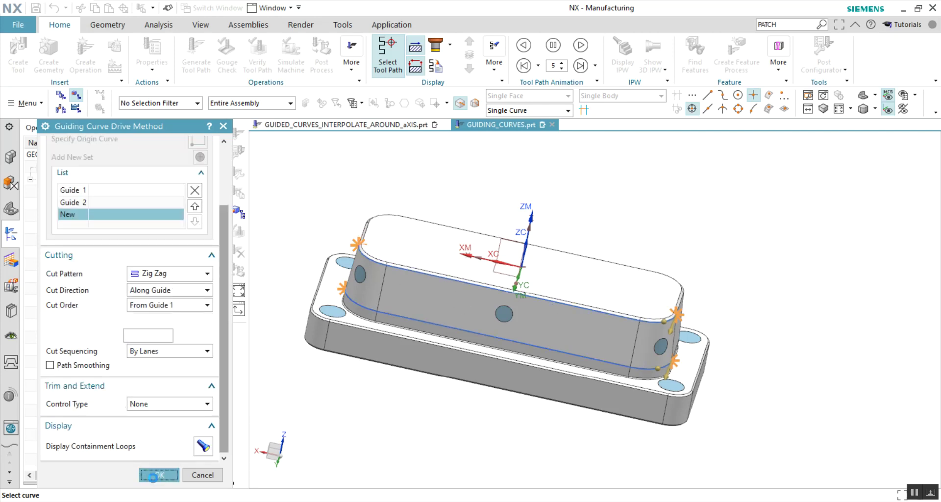
Generate the toolpath and orbit to inspect the zig-zag passes over the front wall and corners.
{"action": "scroll", "coordinate": [114, 437], "scroll_direction": "down", "scroll_amount": 5}
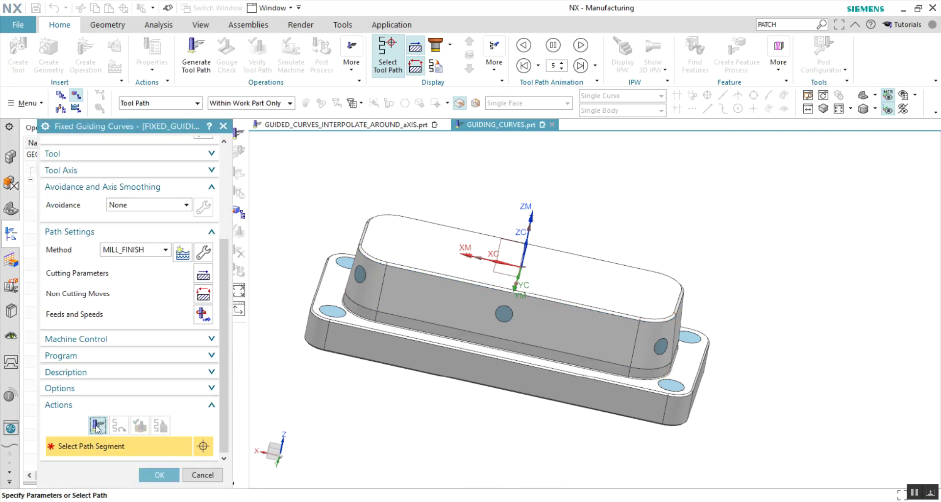
{"action": "left_click", "coordinate": [98, 425]}
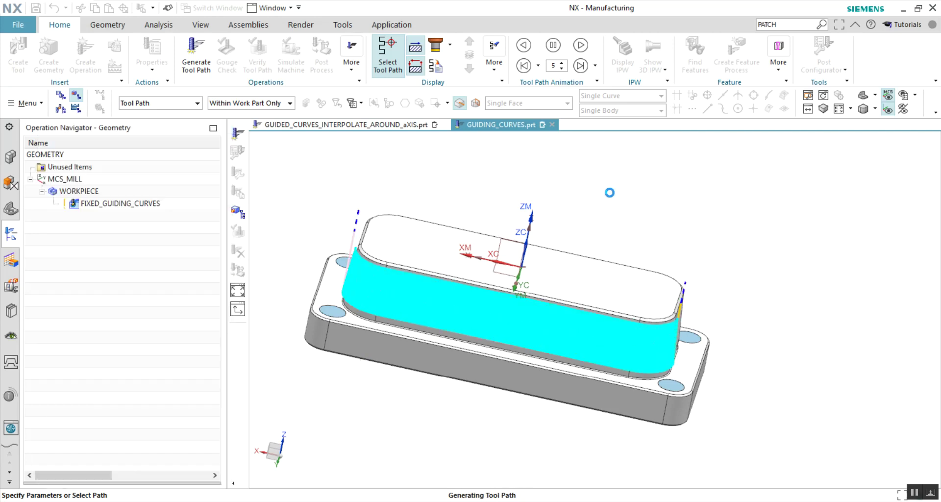
{"action": "scroll", "coordinate": [669, 319], "scroll_direction": "up", "scroll_amount": 5}
{"action": "middle_click_drag", "start_coordinate": [660, 264], "coordinate": [610, 246]}
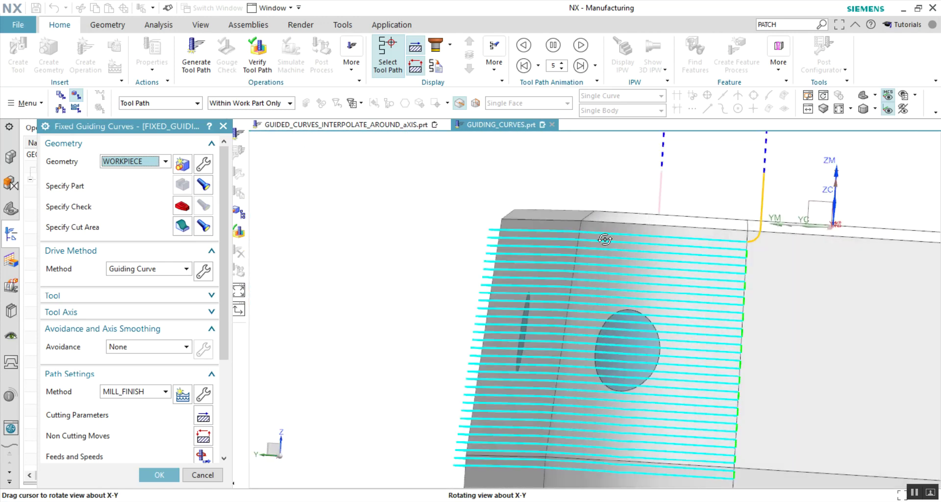
{"action": "mouse_move", "coordinate": [610, 246]}
{"action": "middle_mouse_down"}
{"action": "mouse_move", "coordinate": [679, 269]}
{"action": "mouse_move", "coordinate": [606, 265]}
{"action": "mouse_move", "coordinate": [637, 306]}
{"action": "middle_mouse_up"}
{"action": "scroll", "coordinate": [595, 267], "scroll_direction": "down", "scroll_amount": 5}
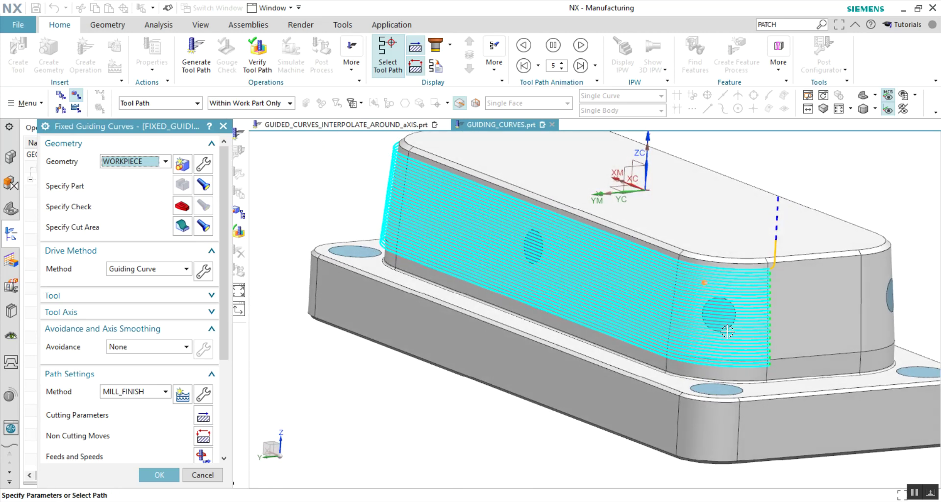
{"action": "mouse_move", "coordinate": [469, 247]}
{"action": "middle_mouse_down"}
{"action": "mouse_move", "coordinate": [488, 227]}
{"action": "mouse_move", "coordinate": [491, 238]}
{"action": "middle_mouse_up"}
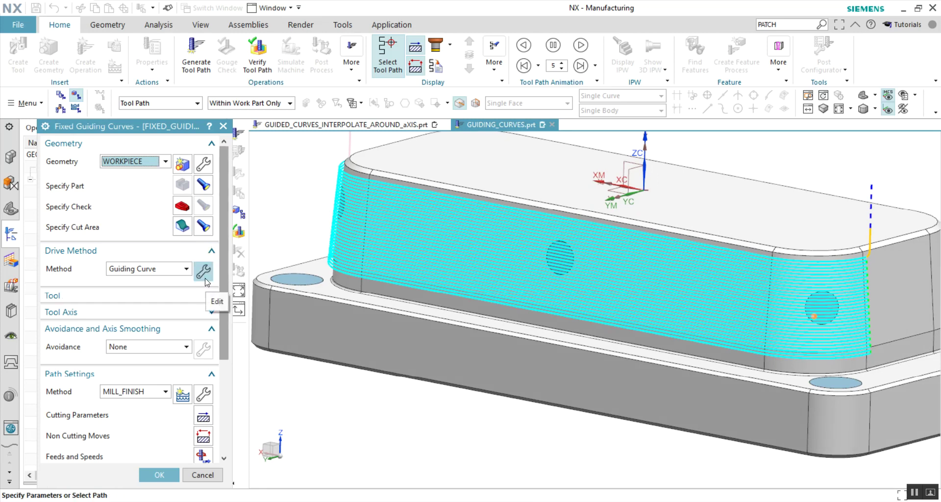
Change Cut Direction to Opposite Guide and regenerate the toolpath.
{"action": "left_click", "coordinate": [203, 271]}
{"action": "left_click", "coordinate": [165, 371]}
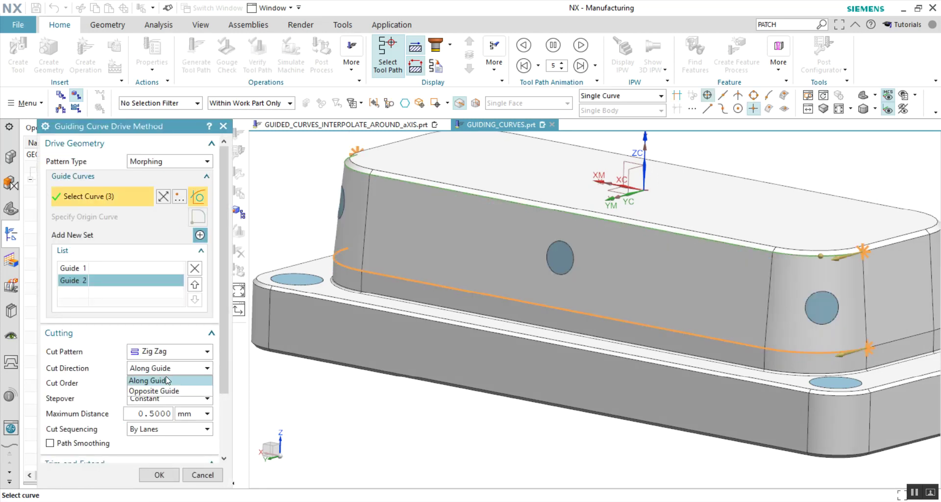
{"action": "left_click", "coordinate": [166, 391]}
{"action": "scroll", "coordinate": [158, 407], "scroll_direction": "down", "scroll_amount": 2}
{"action": "left_click", "coordinate": [162, 474]}
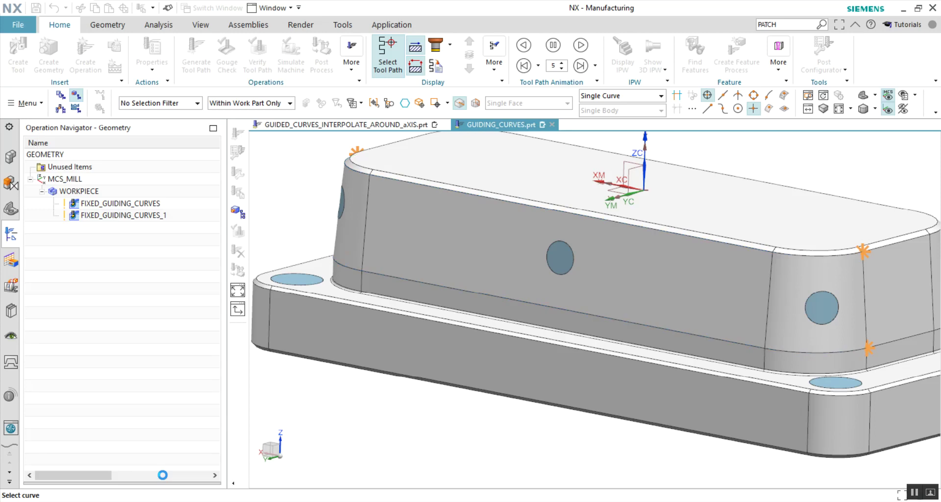
{"action": "left_click", "coordinate": [98, 425]}
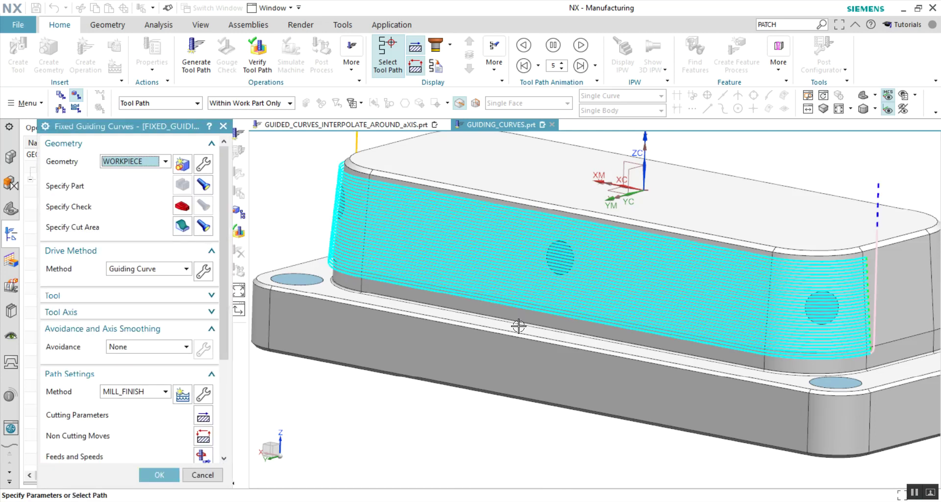
Confirm the drive settings keep Guiding Curve with Morphing pattern type.
{"action": "left_click", "coordinate": [190, 269]}
{"action": "left_click", "coordinate": [202, 268]}
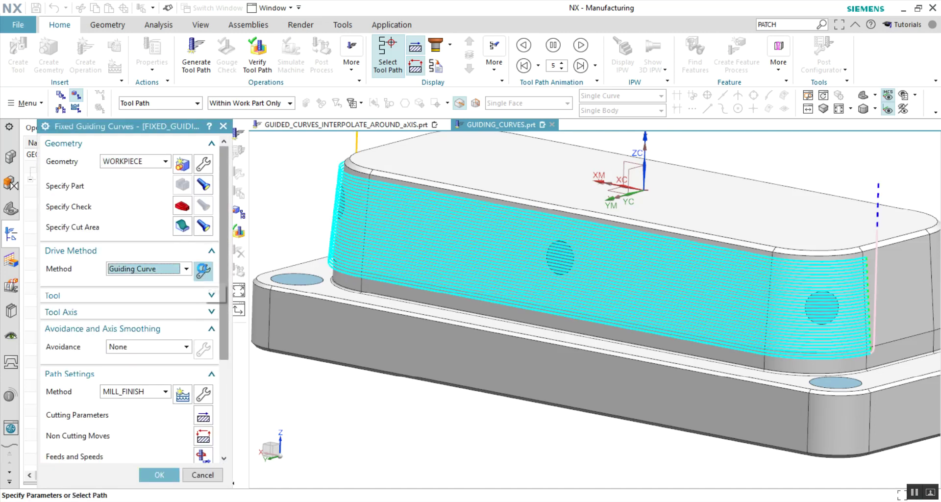
{"action": "left_click", "coordinate": [202, 269]}
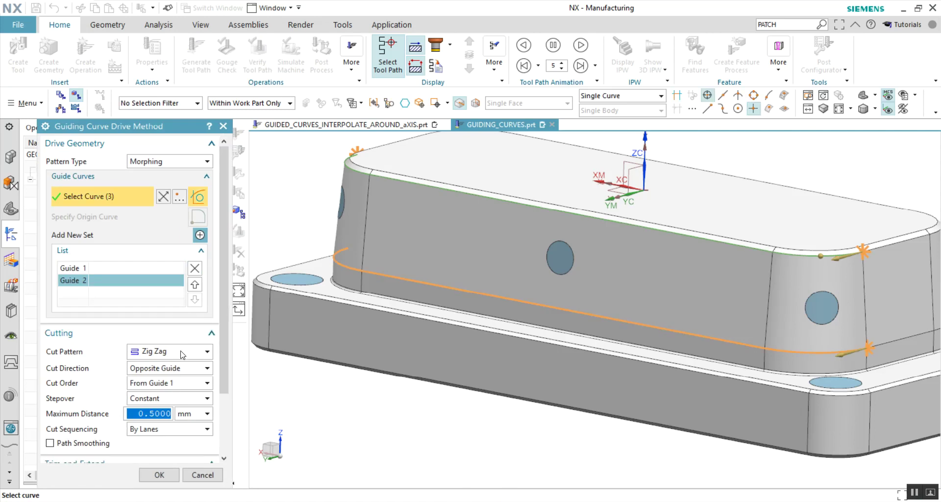
{"action": "left_click", "coordinate": [169, 164]}
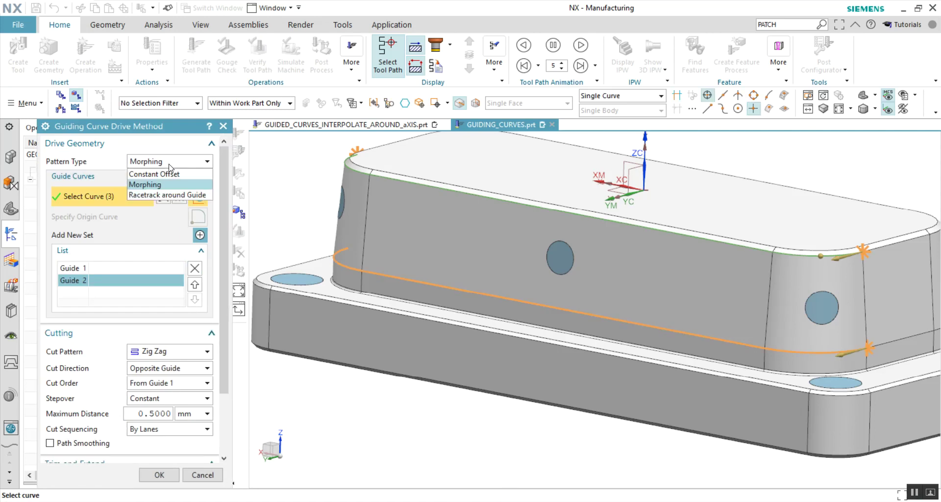
{"action": "left_click", "coordinate": [169, 165]}
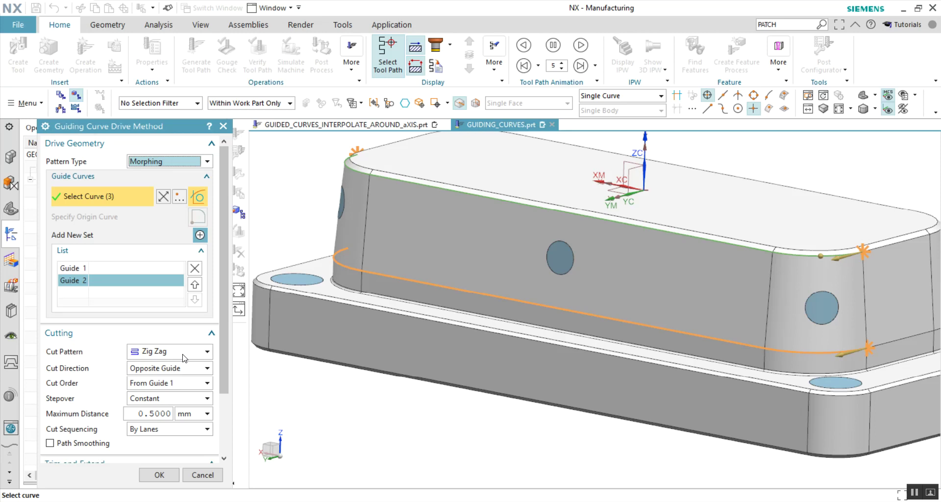
{"action": "middle_click", "coordinate": [571, 302]}
{"action": "middle_click", "coordinate": [572, 301]}
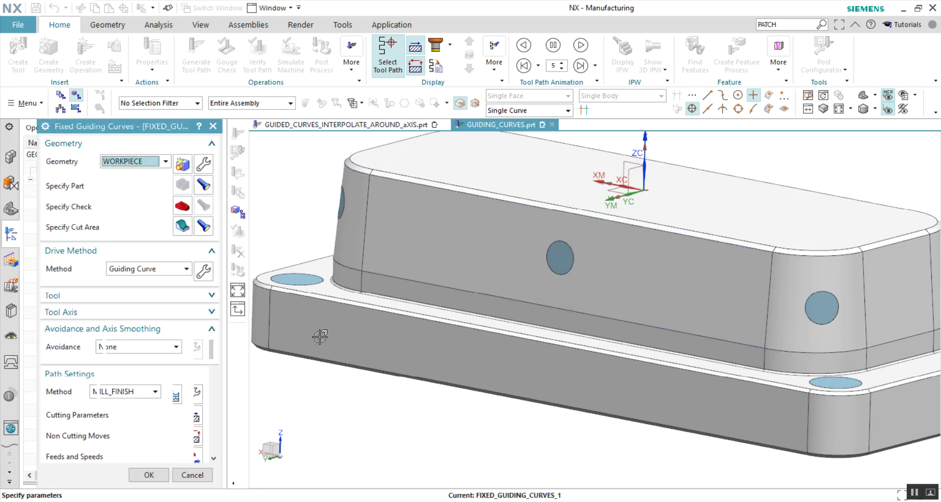
Replay the toolpath and accept the FIXED_GUIDING_CURVES_1 operation.
{"action": "scroll", "coordinate": [111, 413], "scroll_direction": "down", "scroll_amount": 5}
{"action": "left_click", "coordinate": [119, 425]}
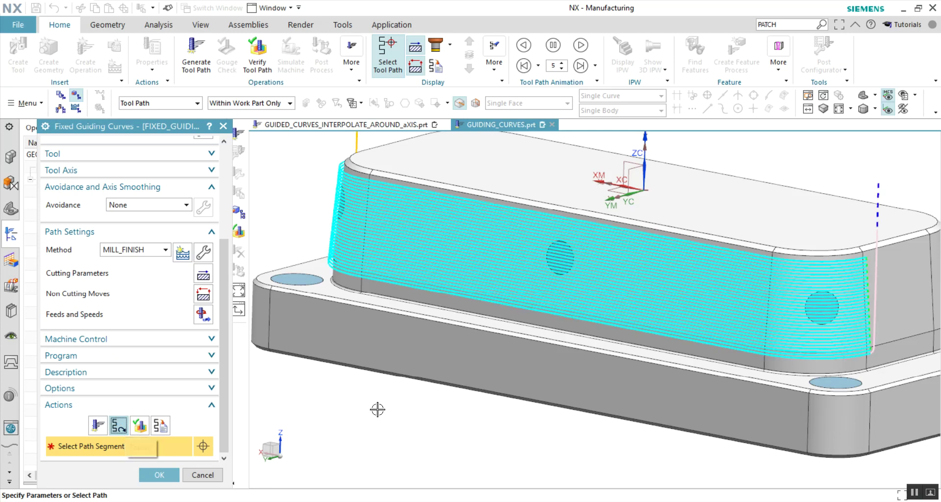
{"action": "middle_click", "coordinate": [377, 409]}
{"action": "middle_click_drag", "start_coordinate": [343, 220], "coordinate": [349, 234]}
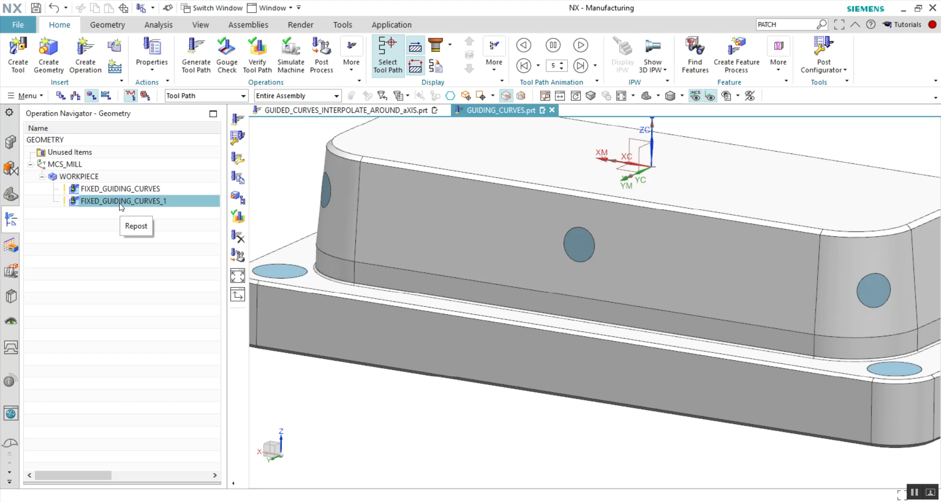
Edit FIXED_GUIDING_CURVES_1, keep Avoidance at None, accept, and zoom out to see its toolpath.
{"action": "right_click", "coordinate": [120, 204]}
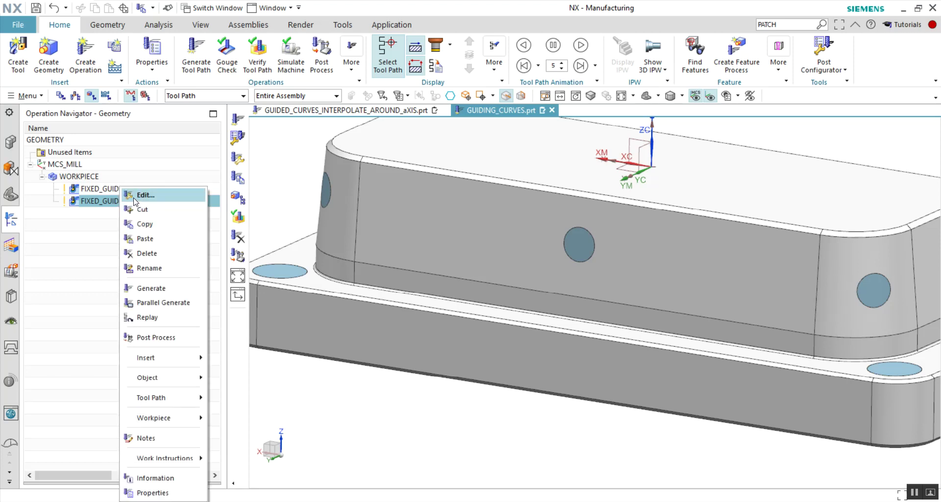
{"action": "left_click", "coordinate": [135, 198]}
{"action": "left_click", "coordinate": [152, 333]}
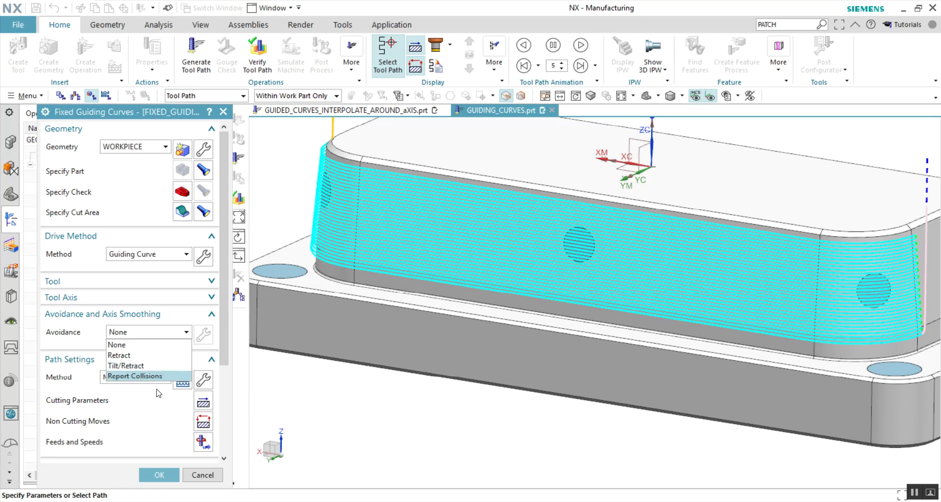
{"action": "left_click", "coordinate": [127, 432]}
{"action": "middle_click", "coordinate": [139, 428]}
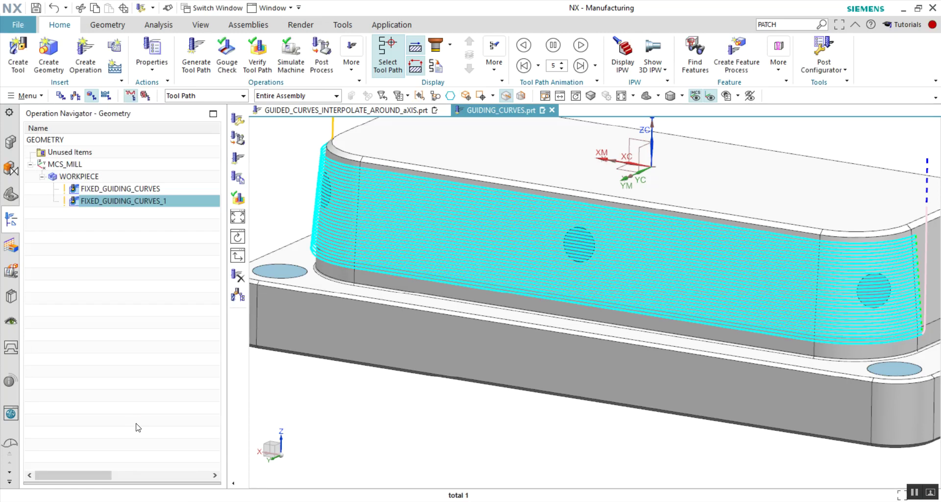
{"action": "scroll", "coordinate": [541, 313], "scroll_direction": "down", "scroll_amount": 5}
{"action": "scroll", "coordinate": [616, 275], "scroll_direction": "down", "scroll_amount": 2}
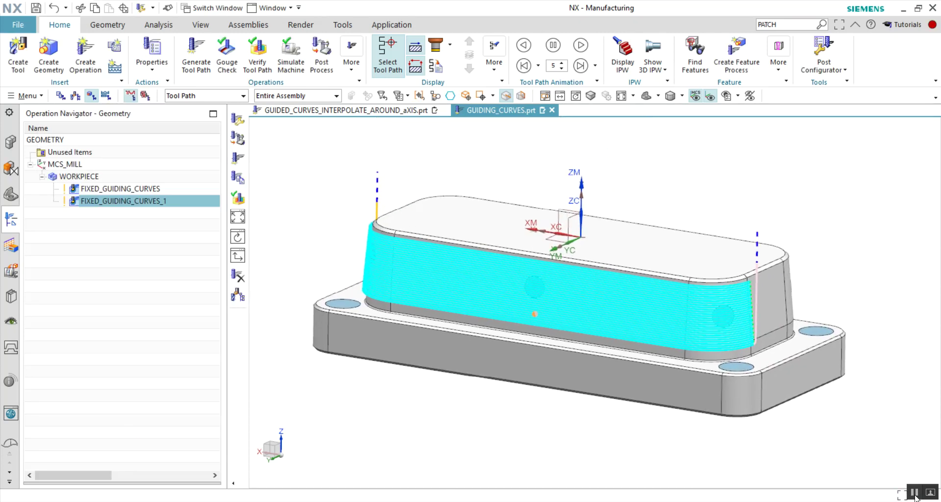